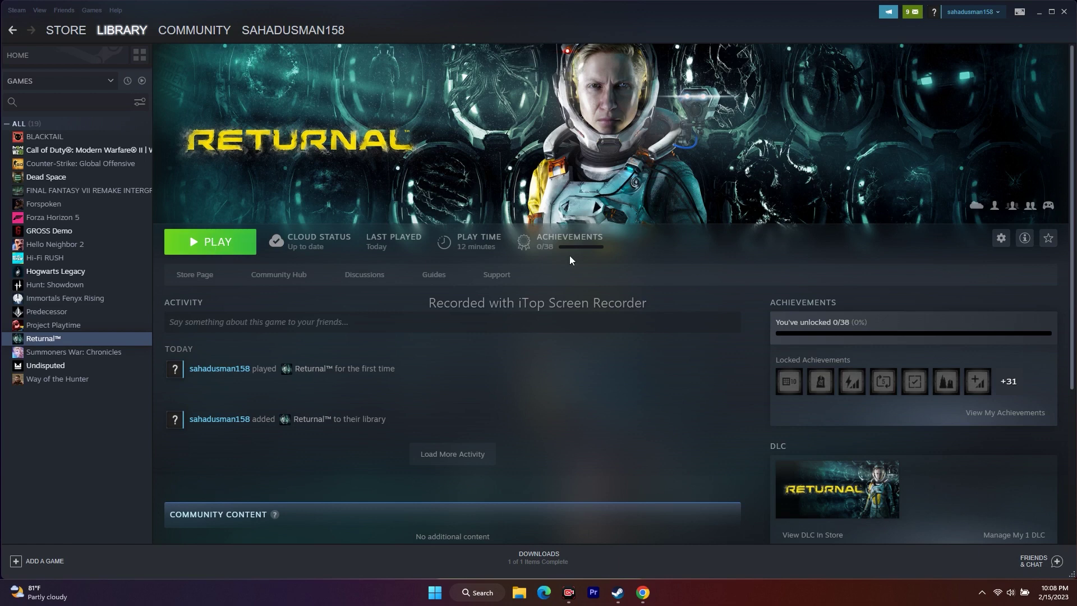
Display the Windows power options that include Restart, and dismiss them without choosing one
left_click(436, 591)
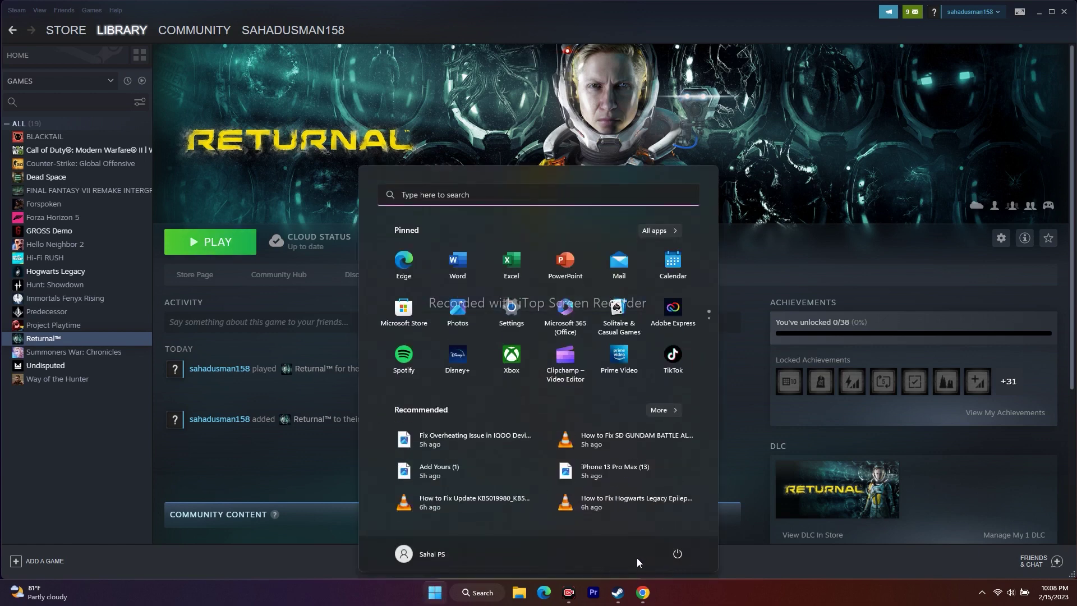
left_click(678, 554)
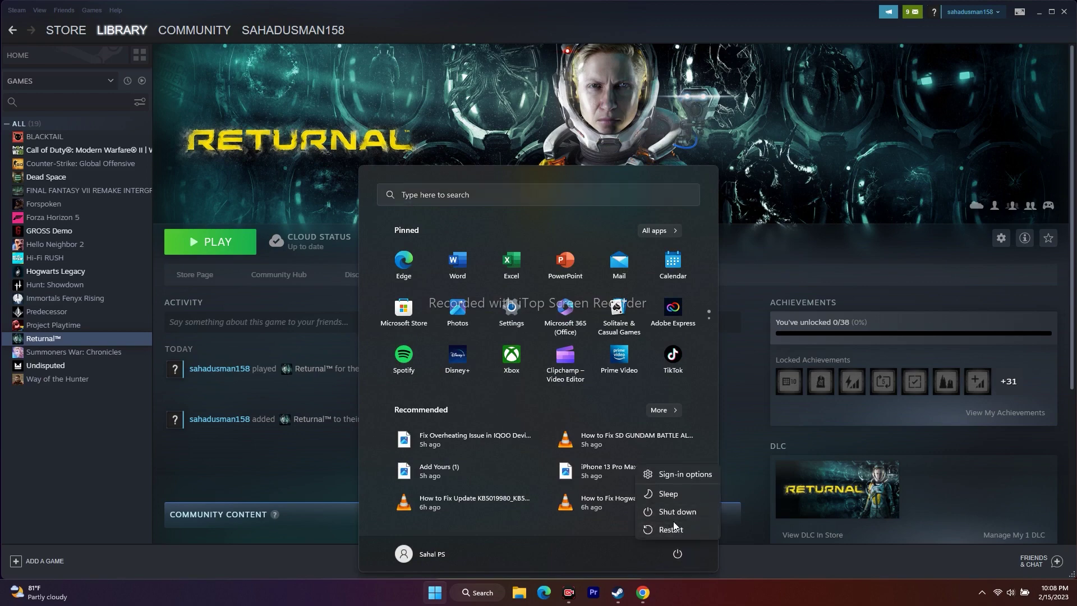
key("Escape")
key("Escape")
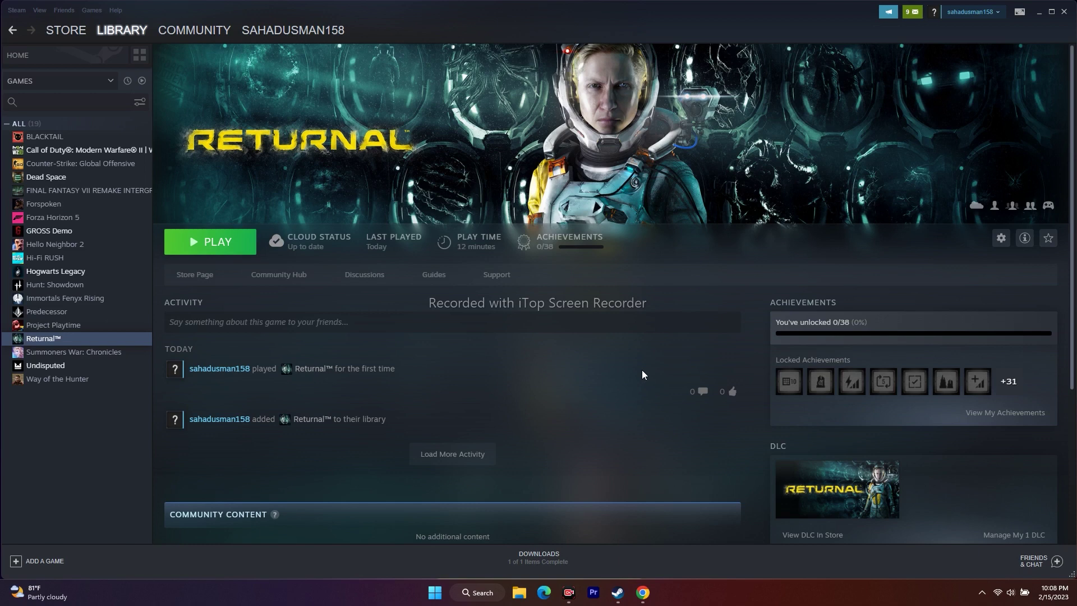
Examine the Local Files properties of Returnal for the game file verification option, and close the properties
right_click(59, 338)
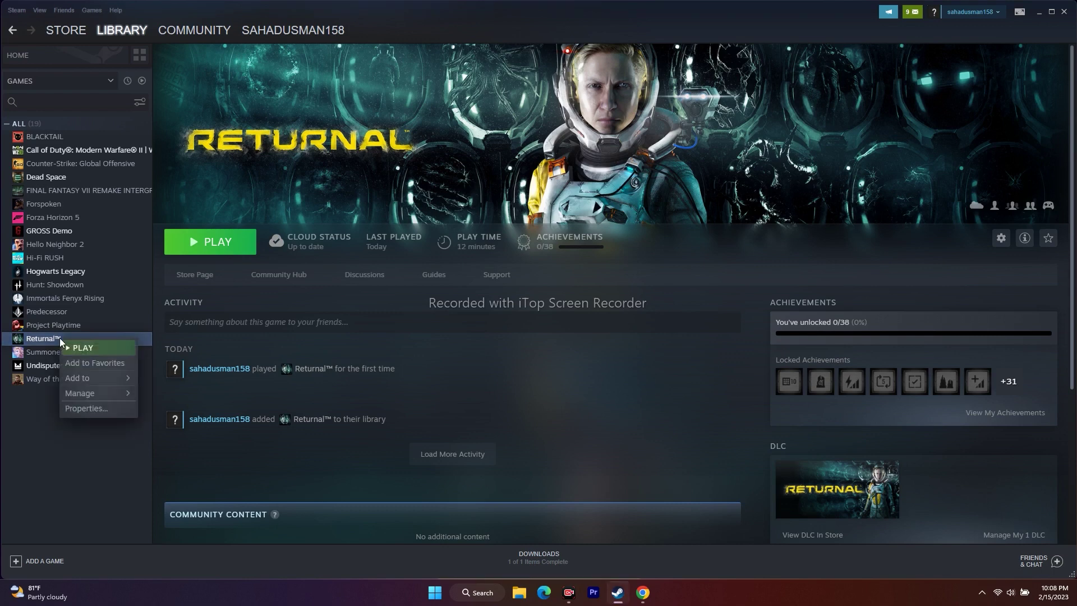
left_click(85, 405)
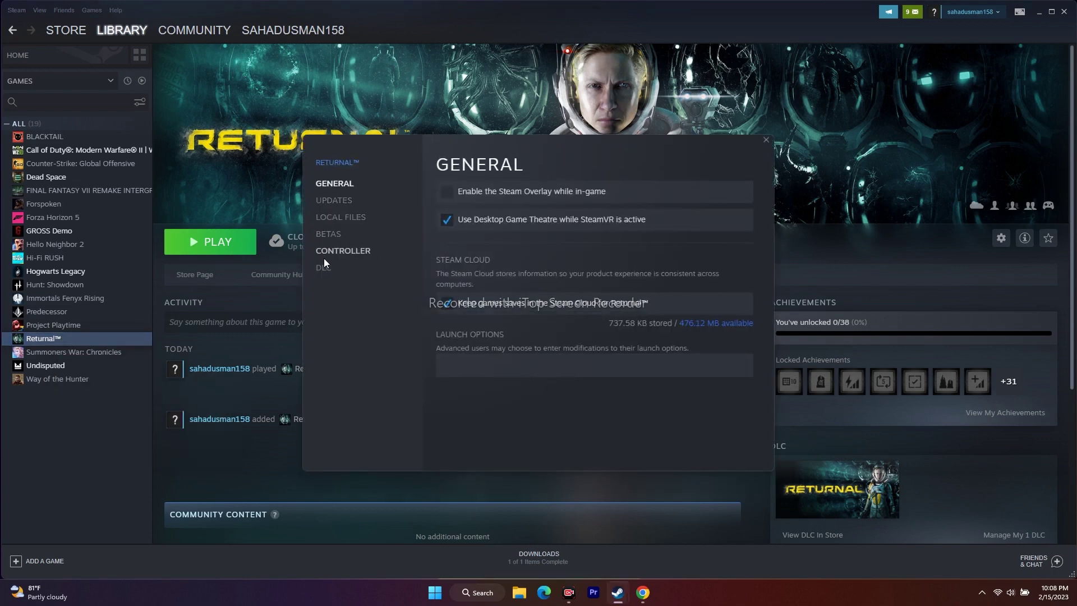
left_click(348, 218)
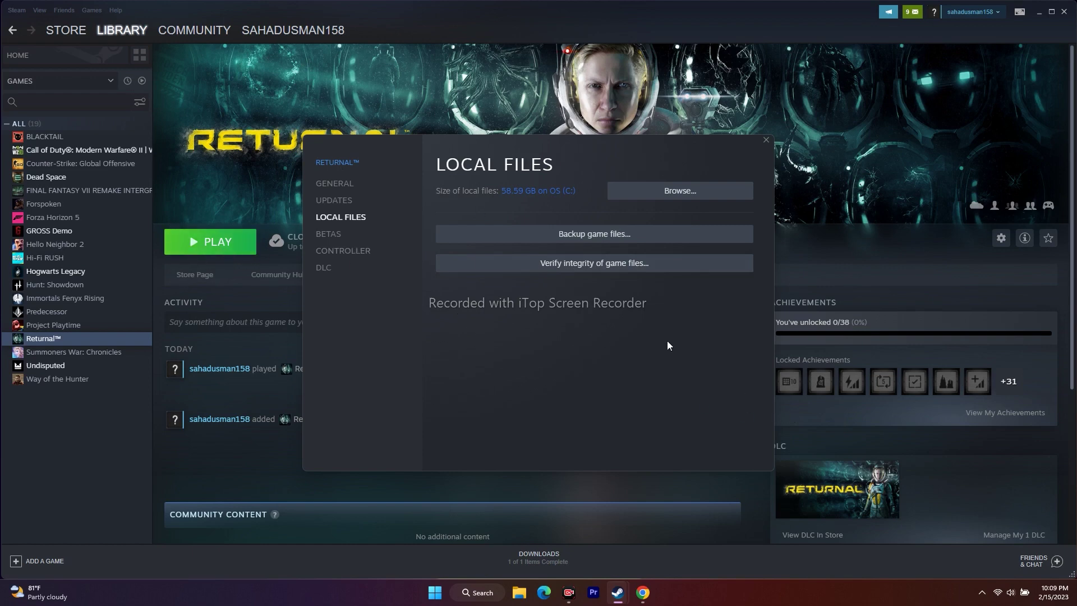
left_click(766, 140)
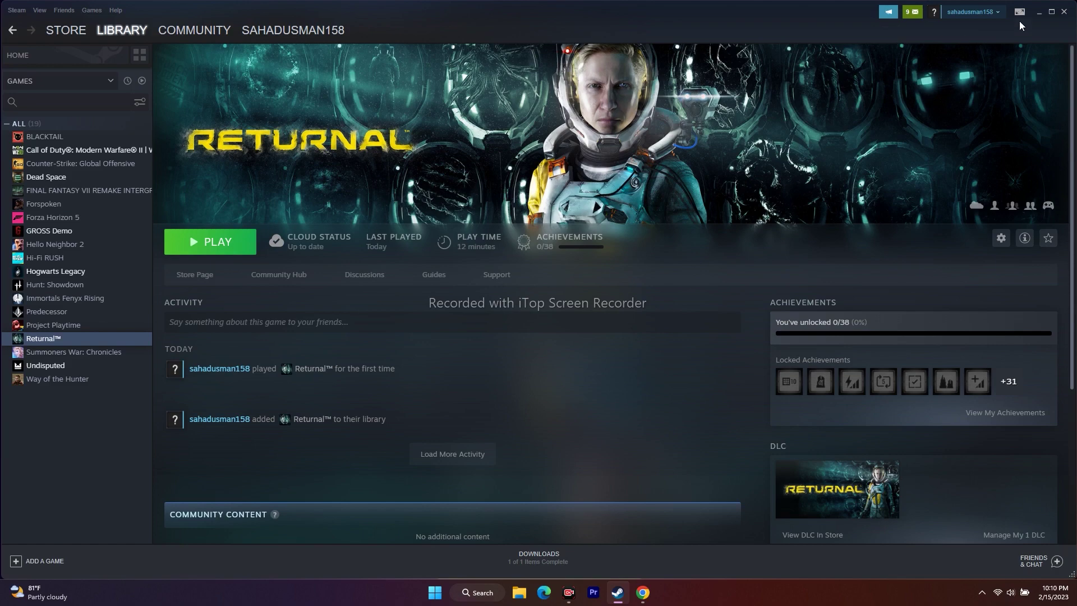
Minimize Steam, switch to Task Manager, and end the Discord (32 bit) background process
left_click(1041, 13)
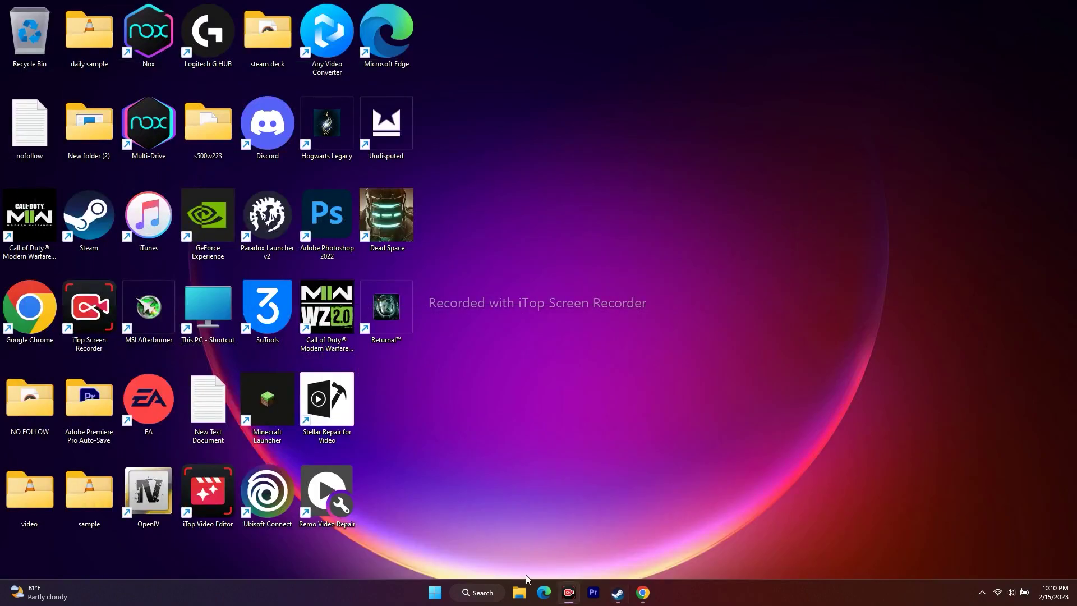
right_click(436, 593)
left_click(410, 457)
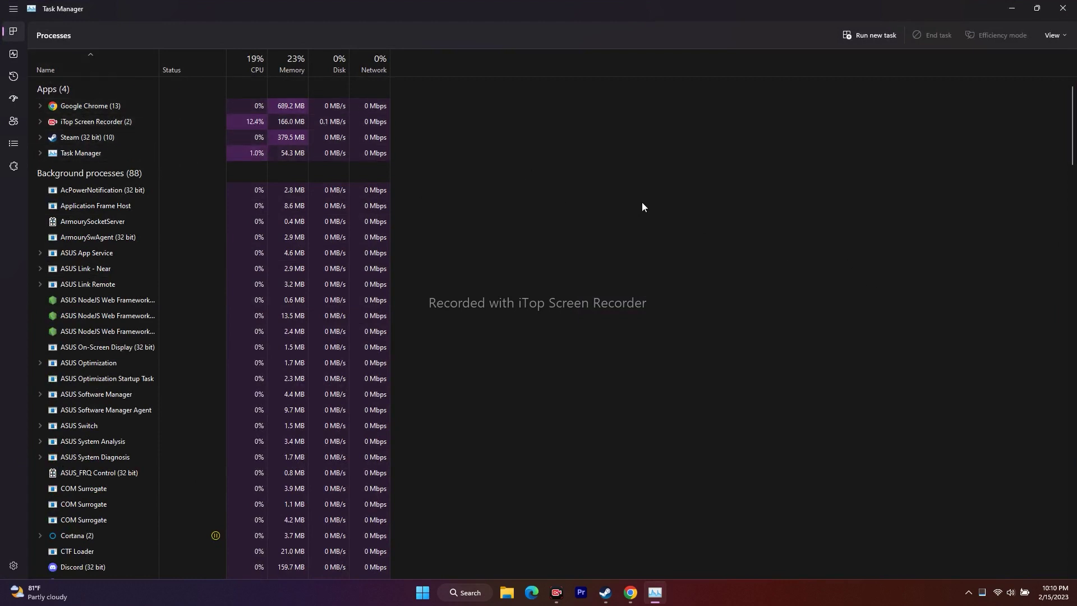
scroll(641, 202, "down", 1)
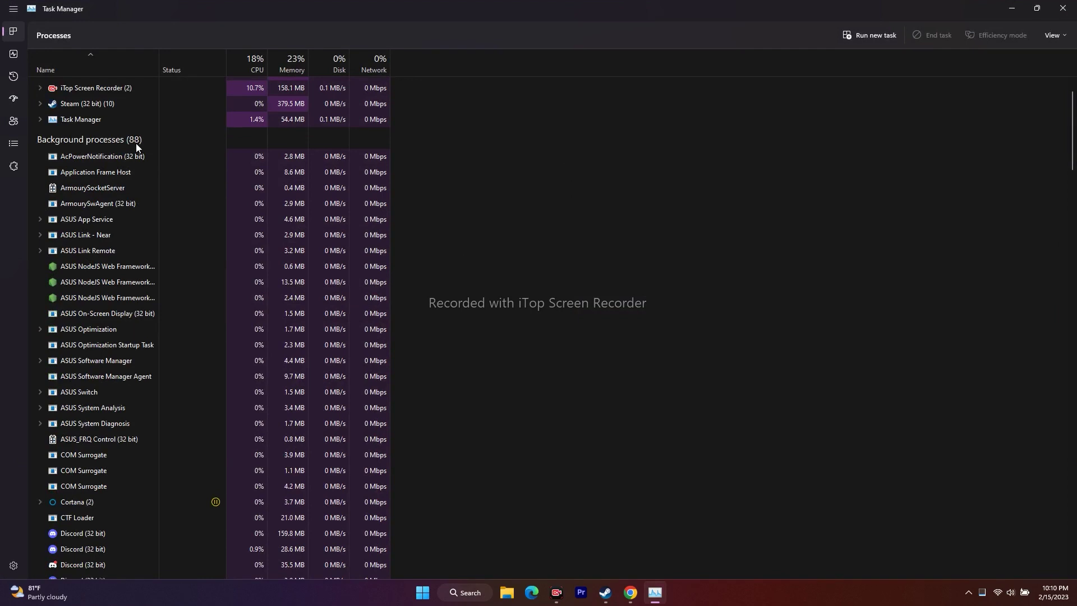
scroll(135, 207, "down", 1)
scroll(136, 206, "down", 5)
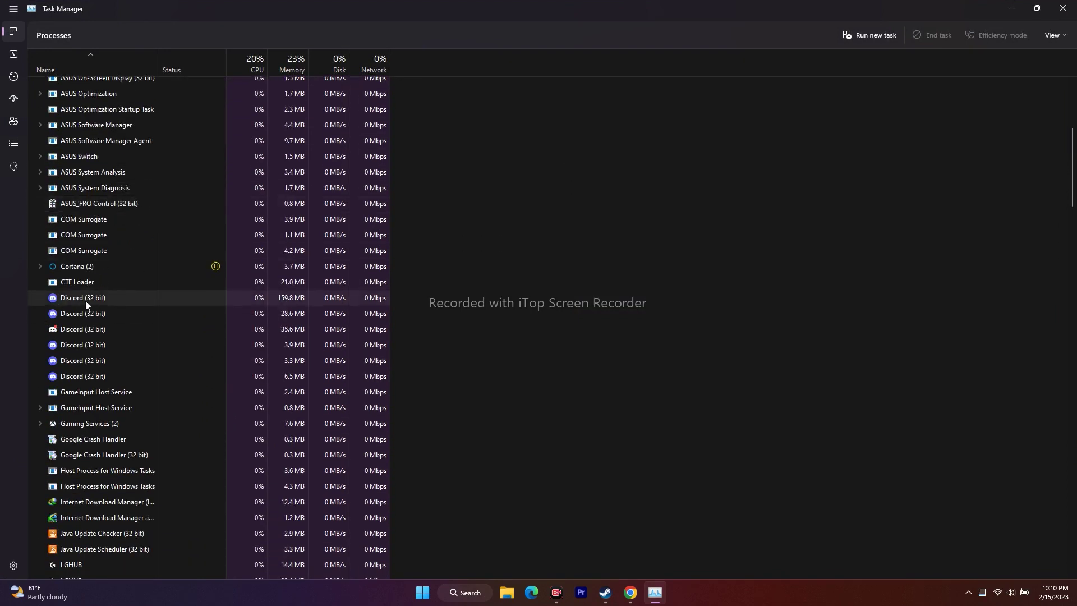
scroll(147, 267, "down", 5)
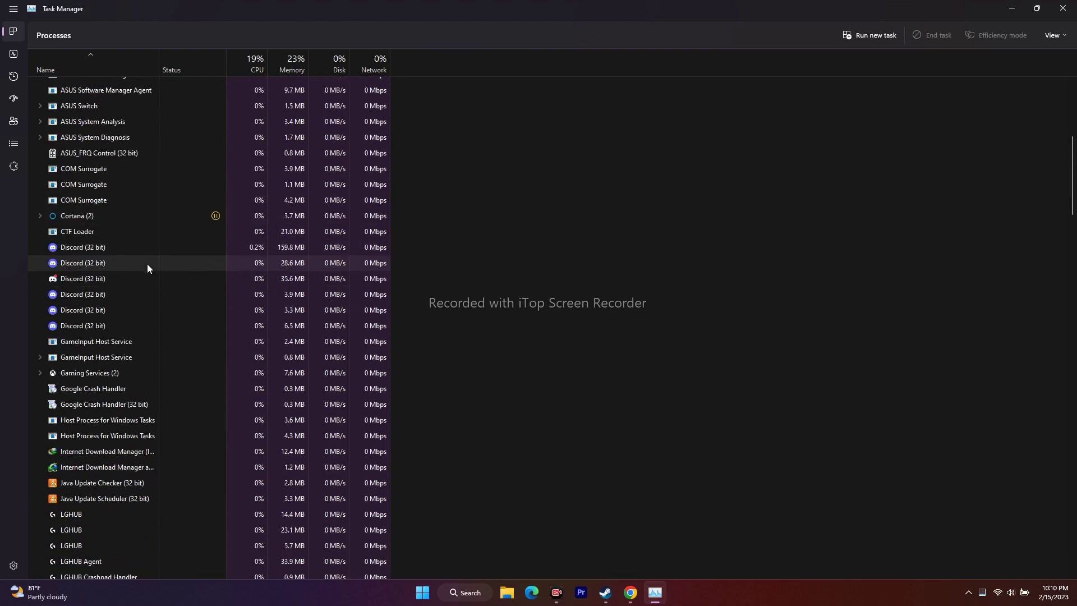
scroll(204, 343, "down", 3)
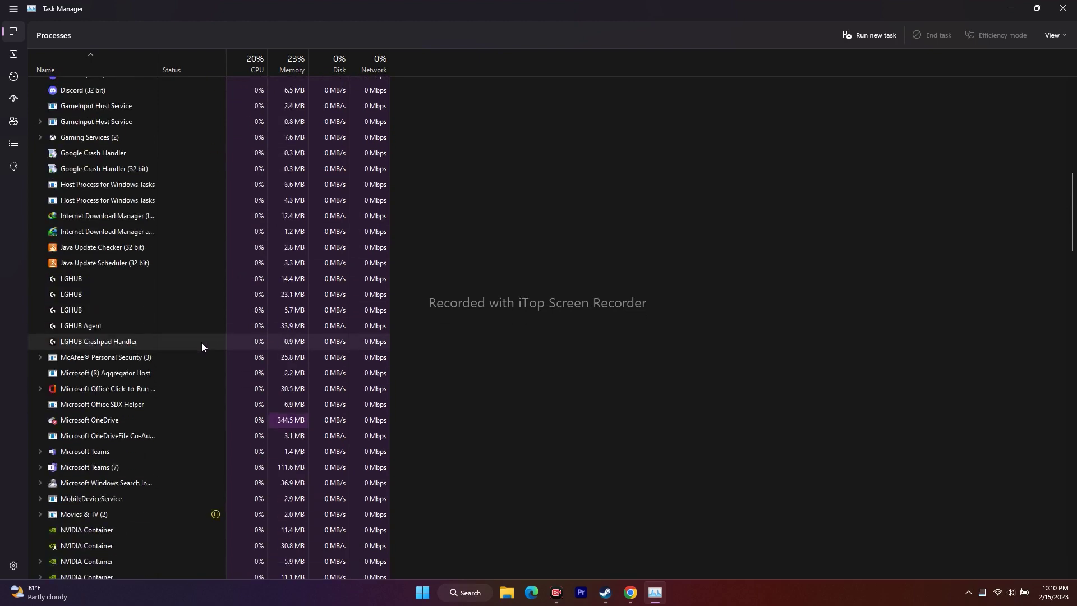
scroll(184, 339, "up", 4)
scroll(184, 339, "up", 2)
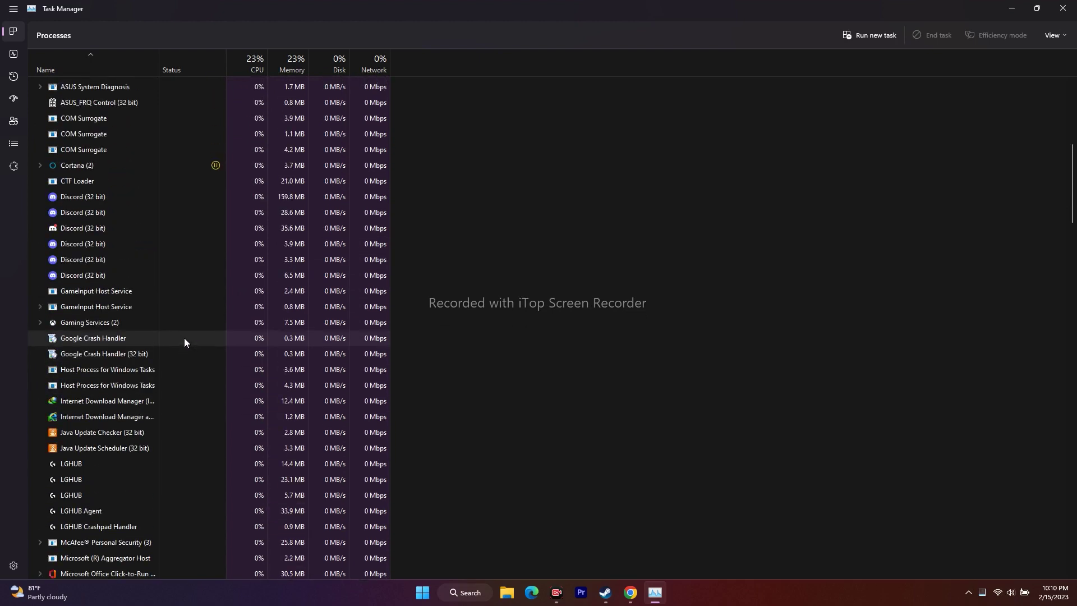
right_click(100, 200)
left_click(135, 211)
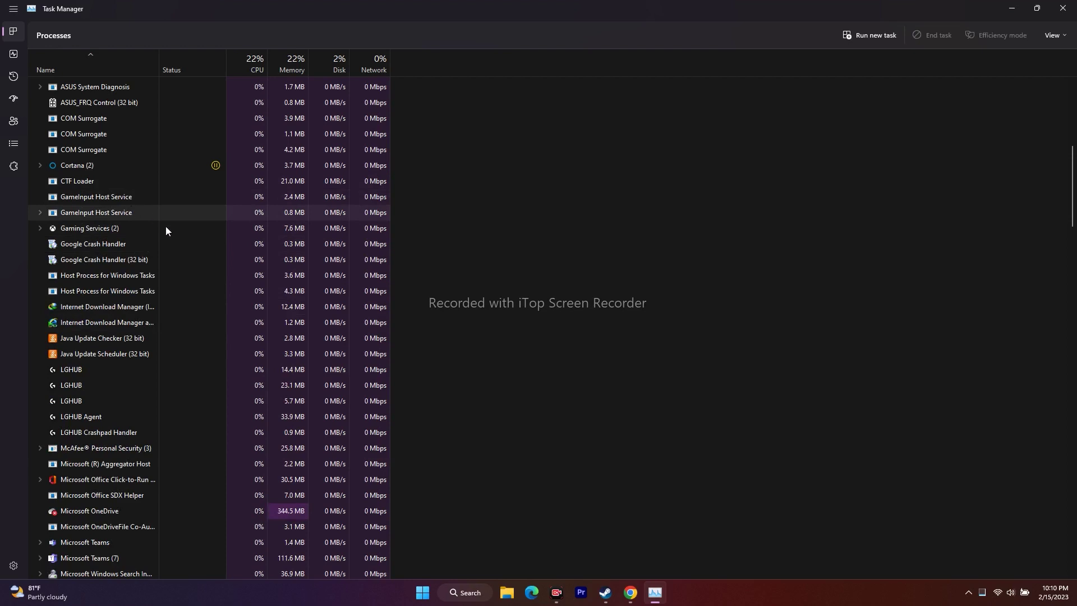
Examine the remaining background processes for other programs that could be ended, and close Task Manager
scroll(180, 250, "down", 2)
scroll(179, 253, "down", 6)
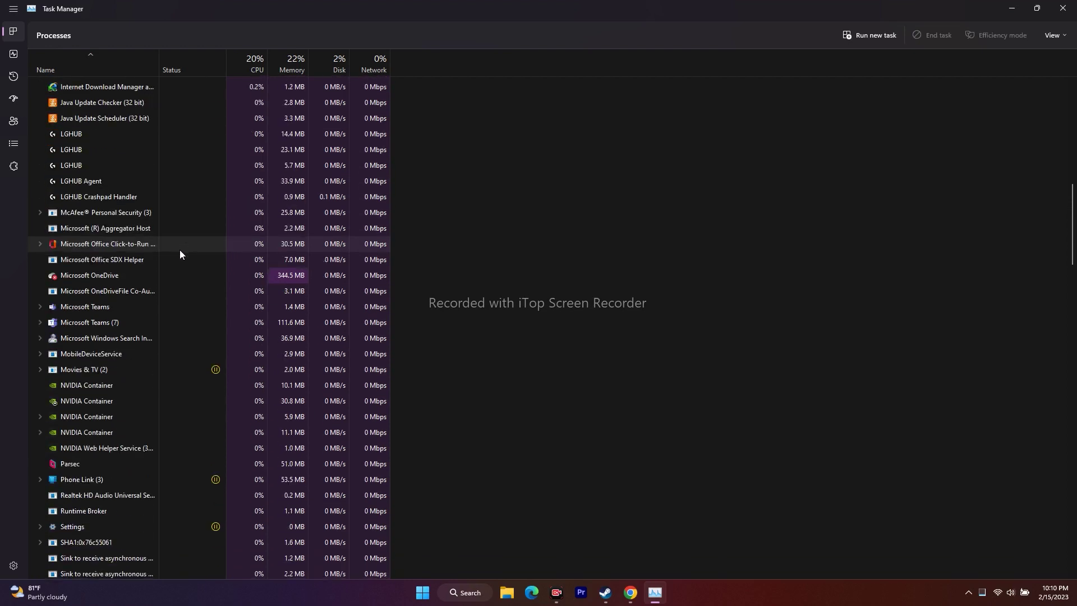
scroll(180, 254, "down", 6)
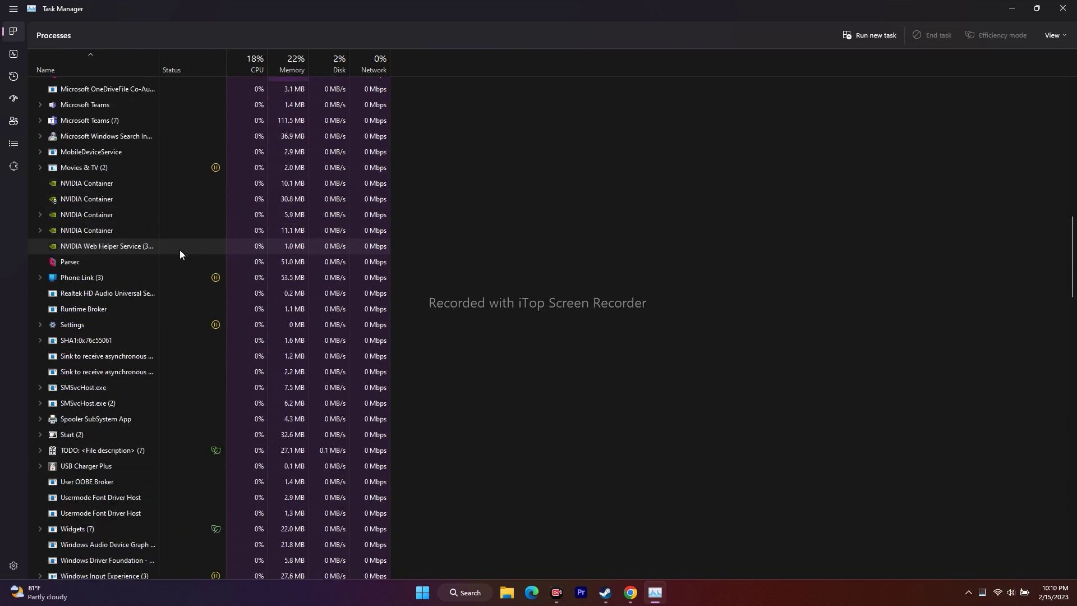
scroll(179, 254, "down", 1)
scroll(180, 255, "up", 10)
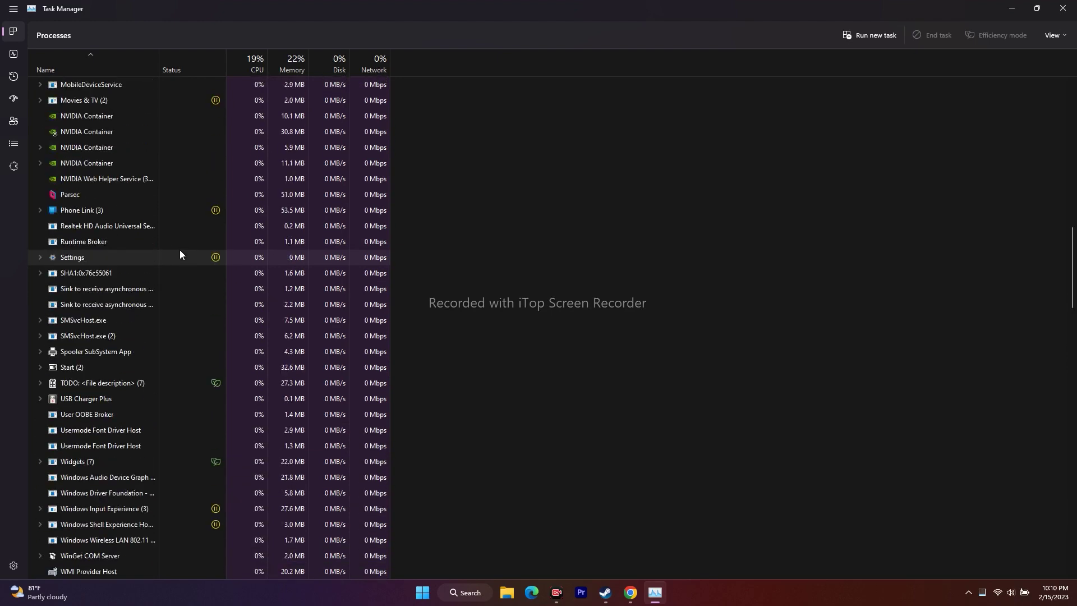
scroll(179, 254, "up", 12)
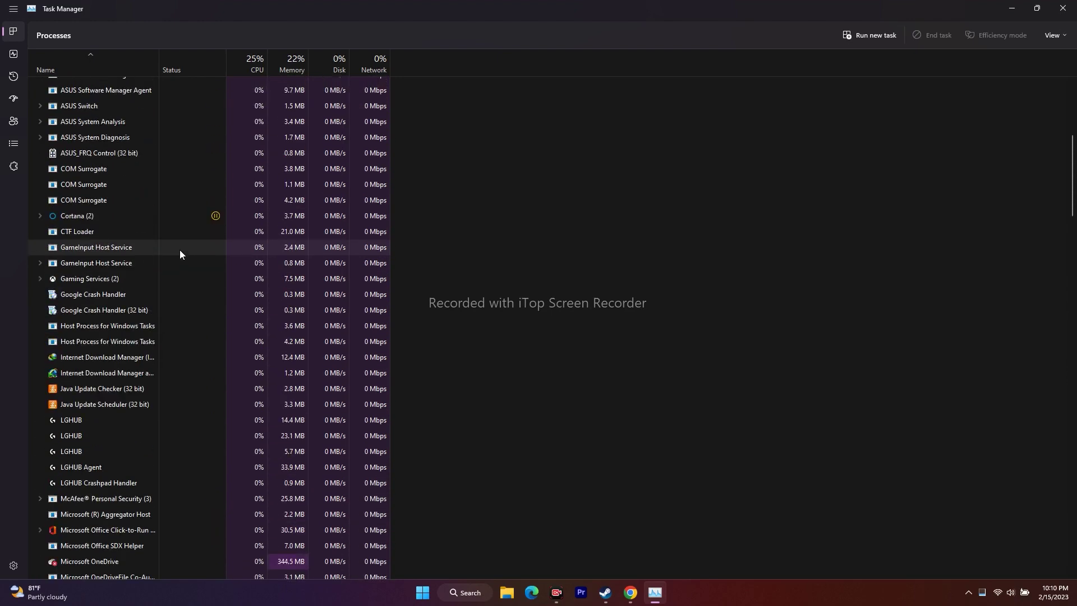
scroll(180, 254, "up", 1)
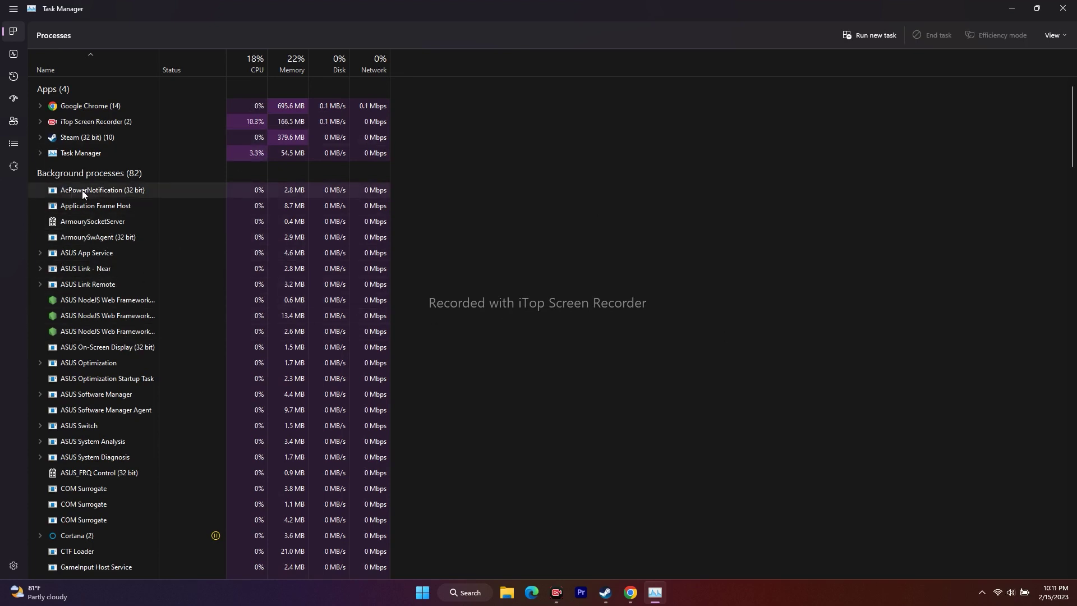
scroll(618, 264, "down", 1)
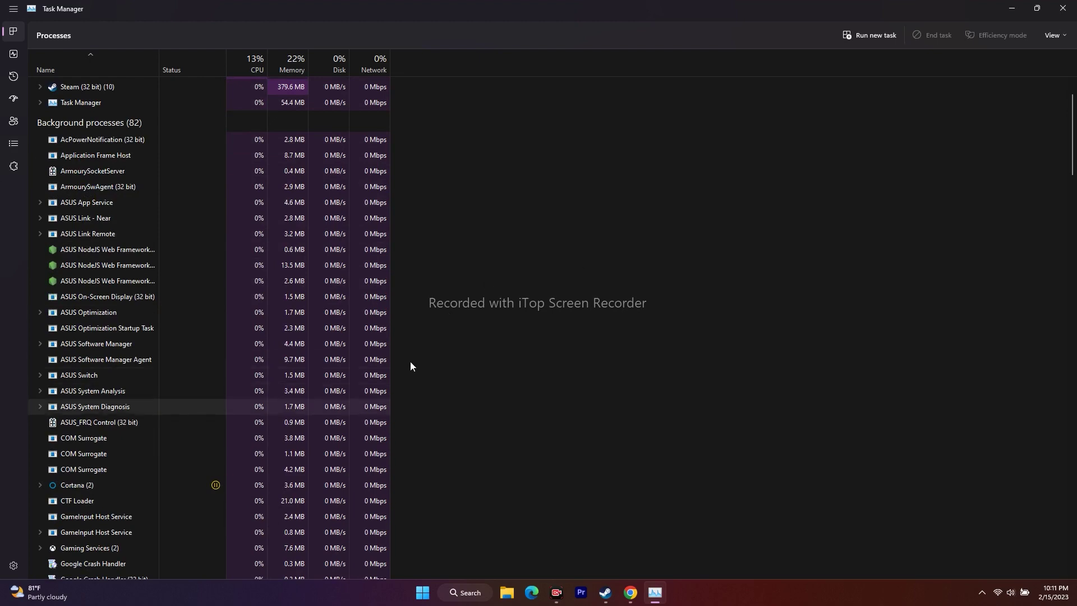
scroll(432, 300, "up", 2)
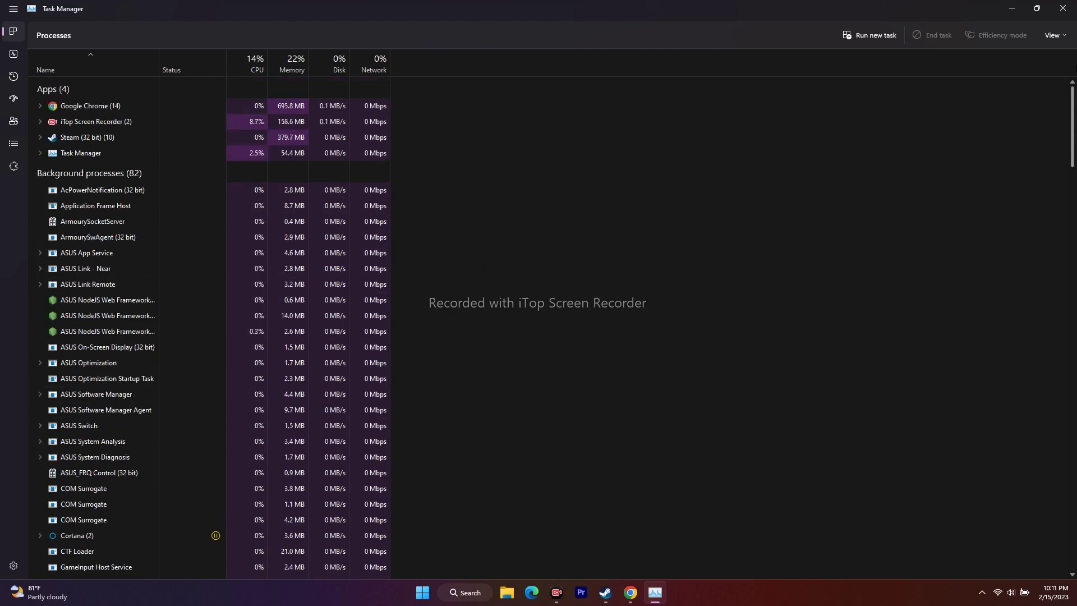
left_click(1063, 7)
Switch to Windows Settings by searching for "settings", and open the Date & time page under Time & language
left_click(616, 592)
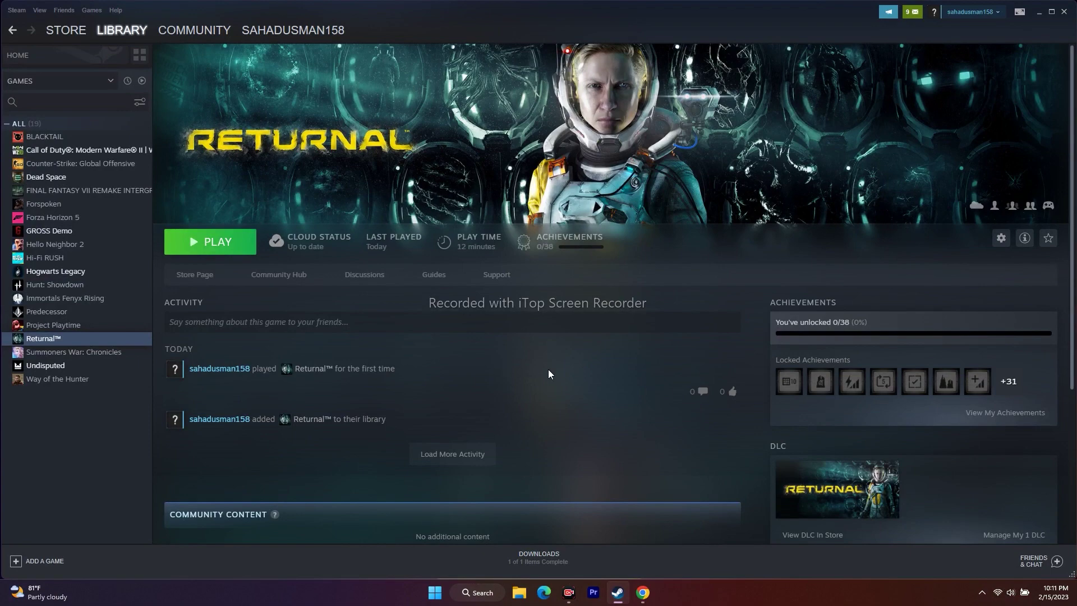
left_click(1038, 12)
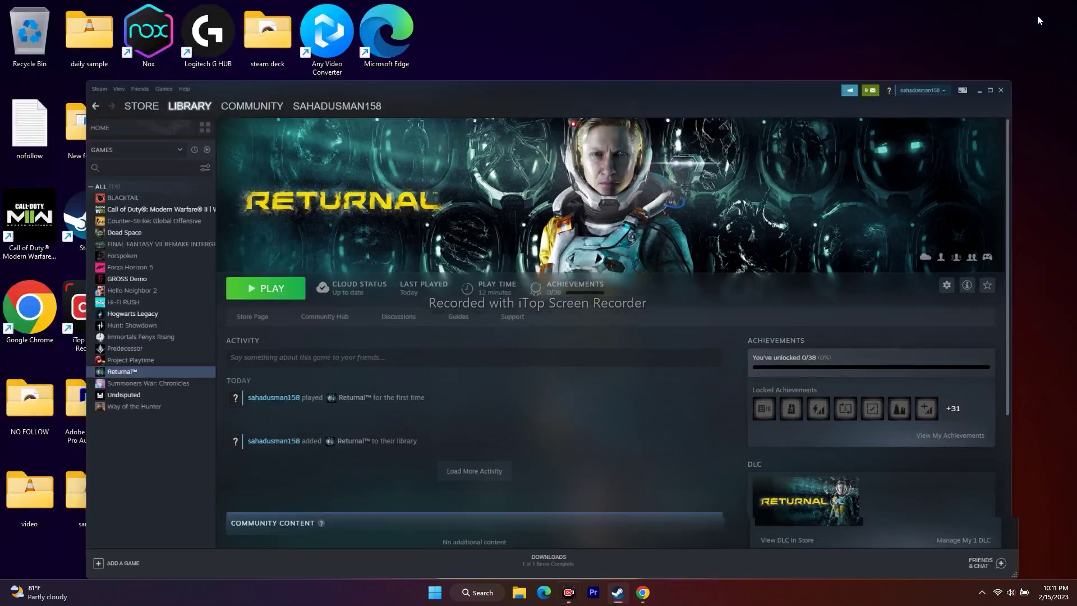
left_click(477, 592)
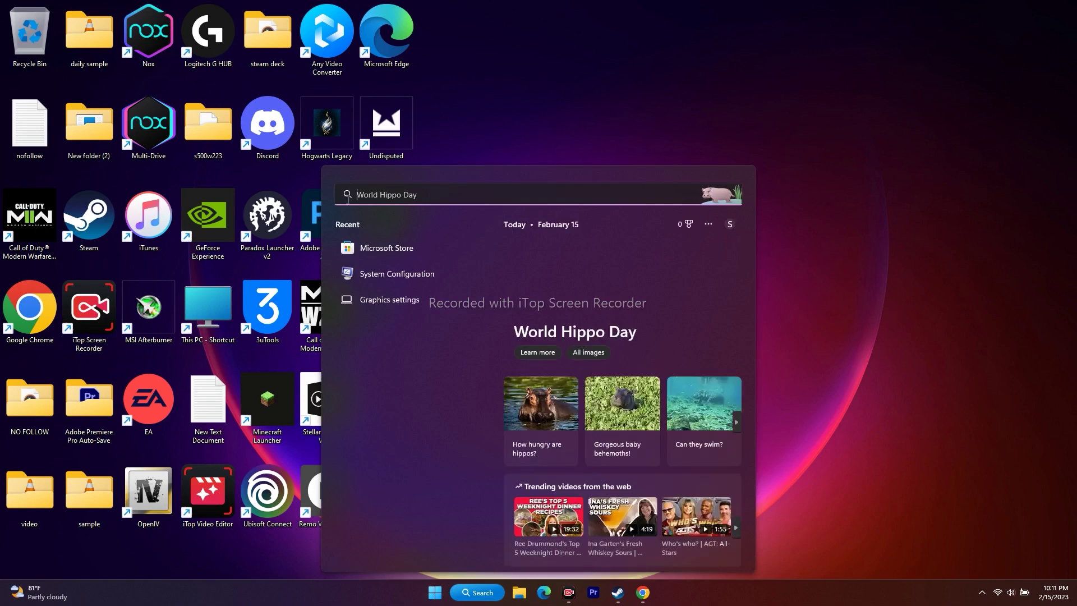
type("settings")
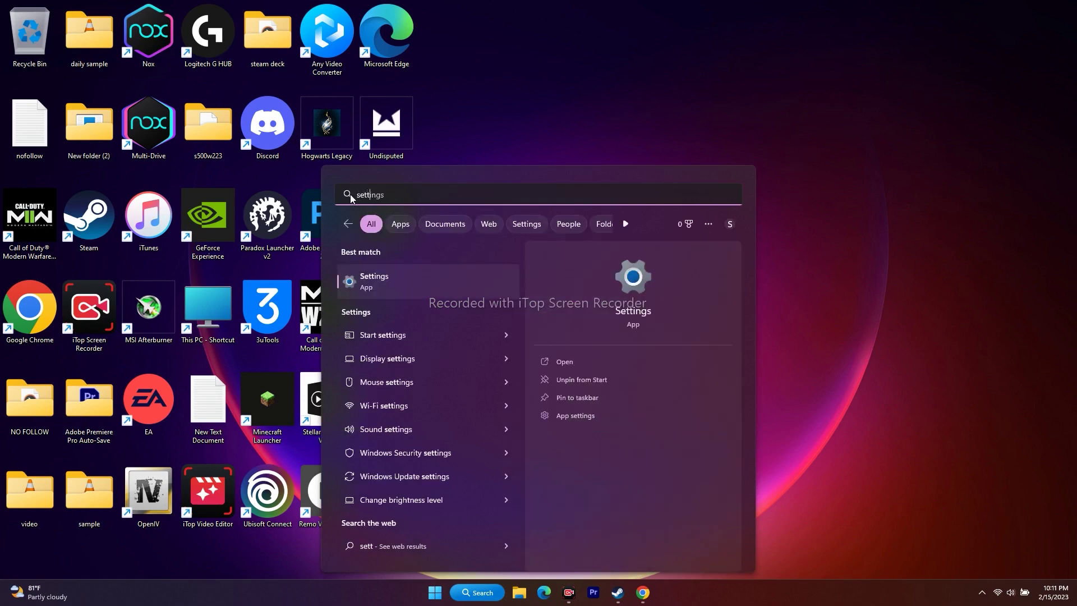
left_click(422, 269)
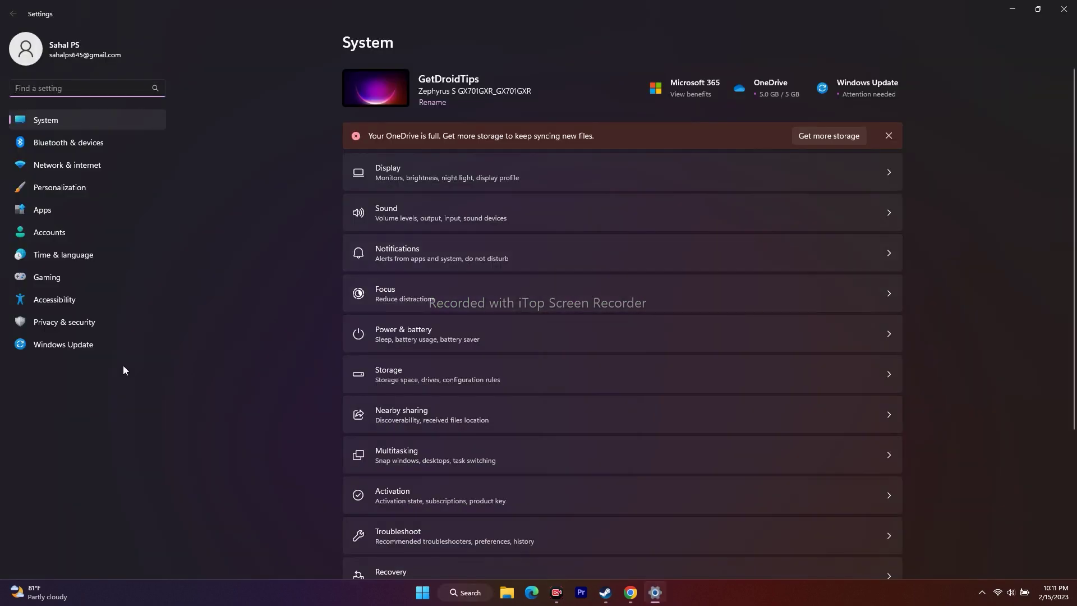
left_click(67, 257)
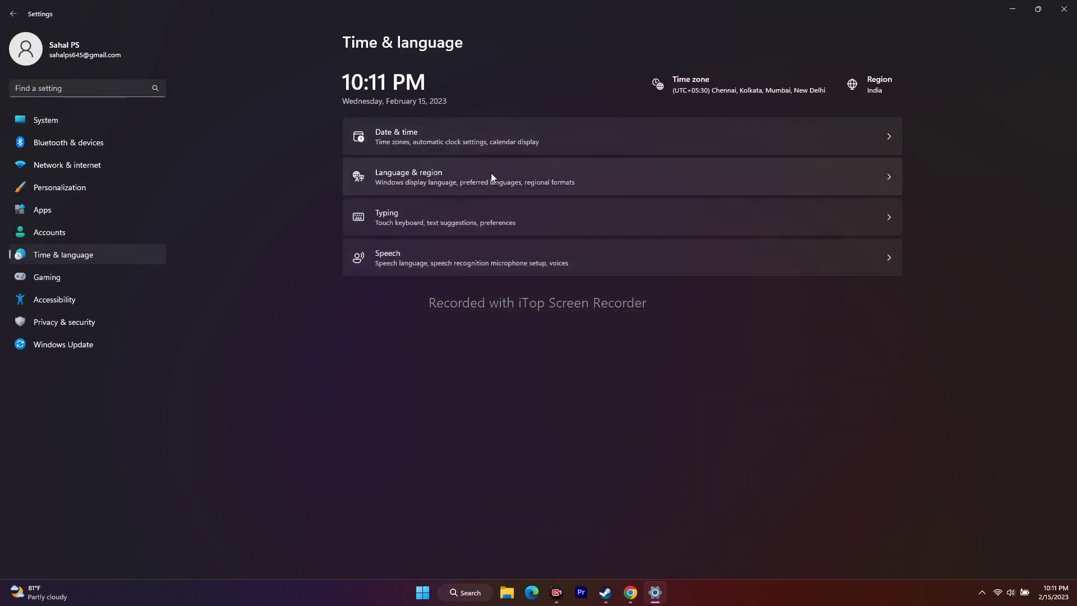
left_click(402, 133)
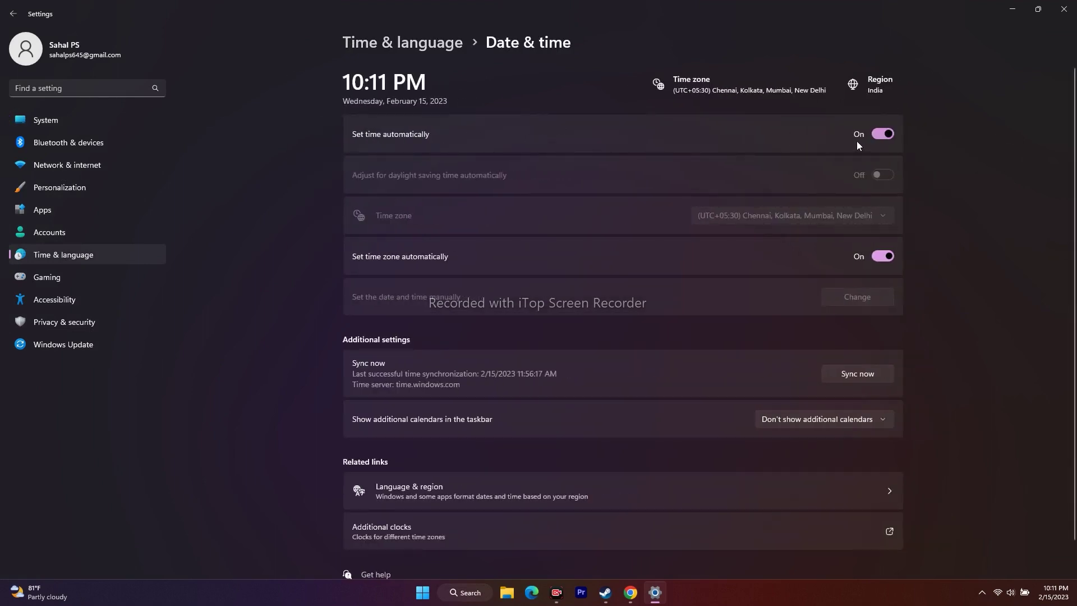
Turn Set time automatically and Set time zone automatically off and back on, and return to Time & language
left_click(883, 134)
left_click(882, 135)
left_click(884, 256)
left_click(883, 256)
left_click(12, 13)
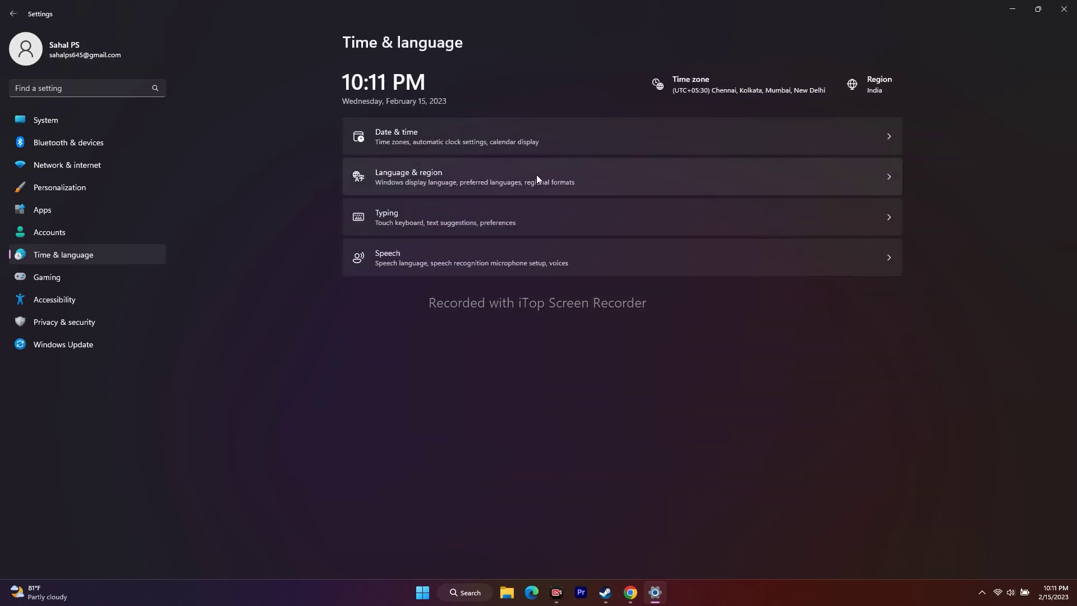
Review the display language, country and regional format options under Language & region, and close Settings
left_click(437, 175)
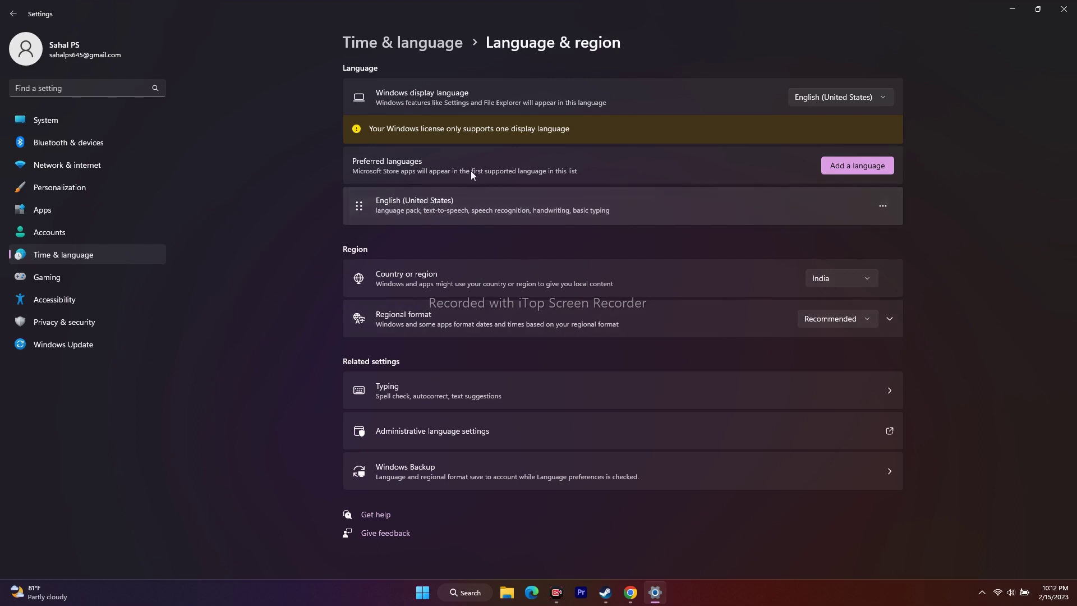
left_click(13, 14)
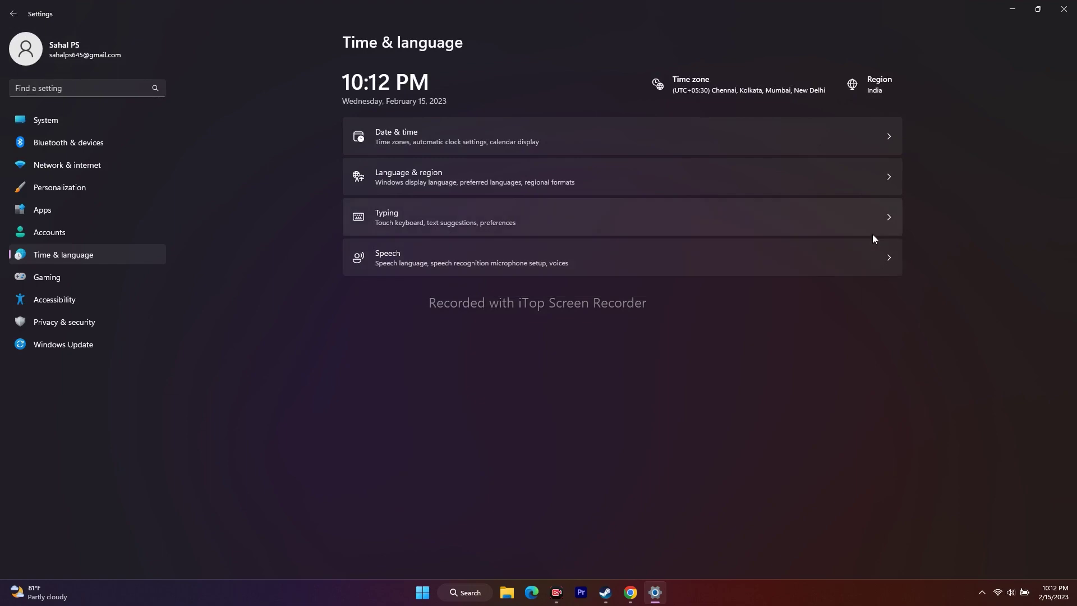
left_click(1064, 9)
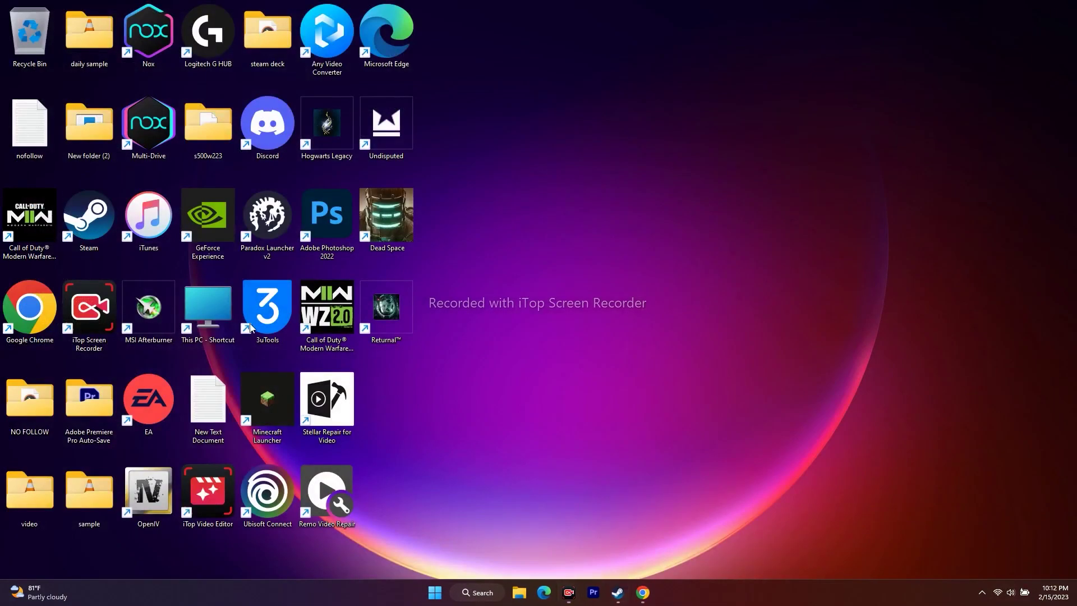
mouse_move(618, 593)
left_click(476, 540)
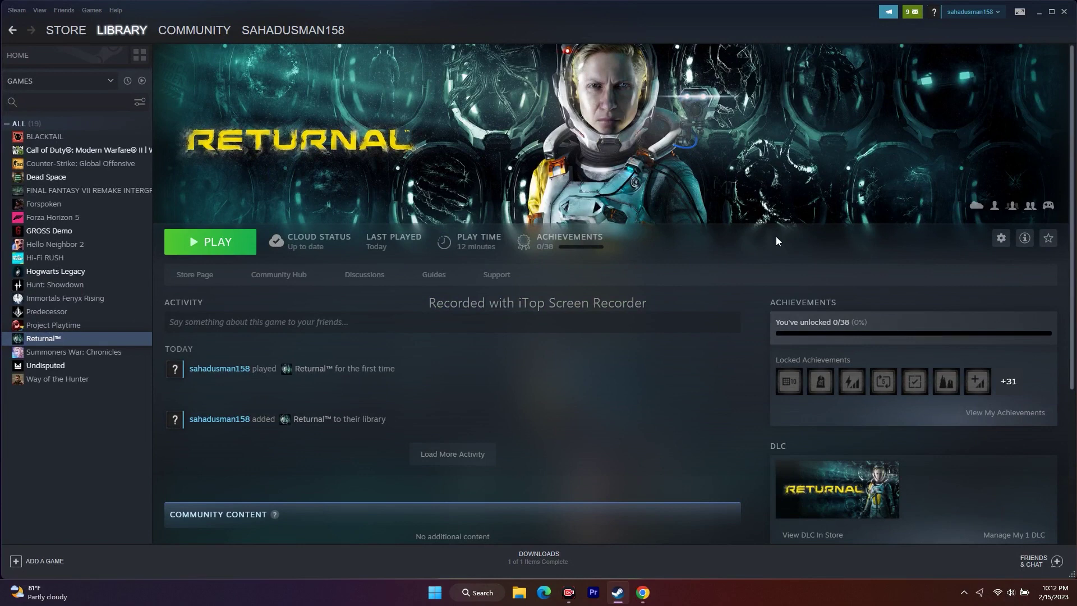
left_click(1043, 15)
Switch to the Windows Graphics settings page by searching for "gra"
left_click(473, 593)
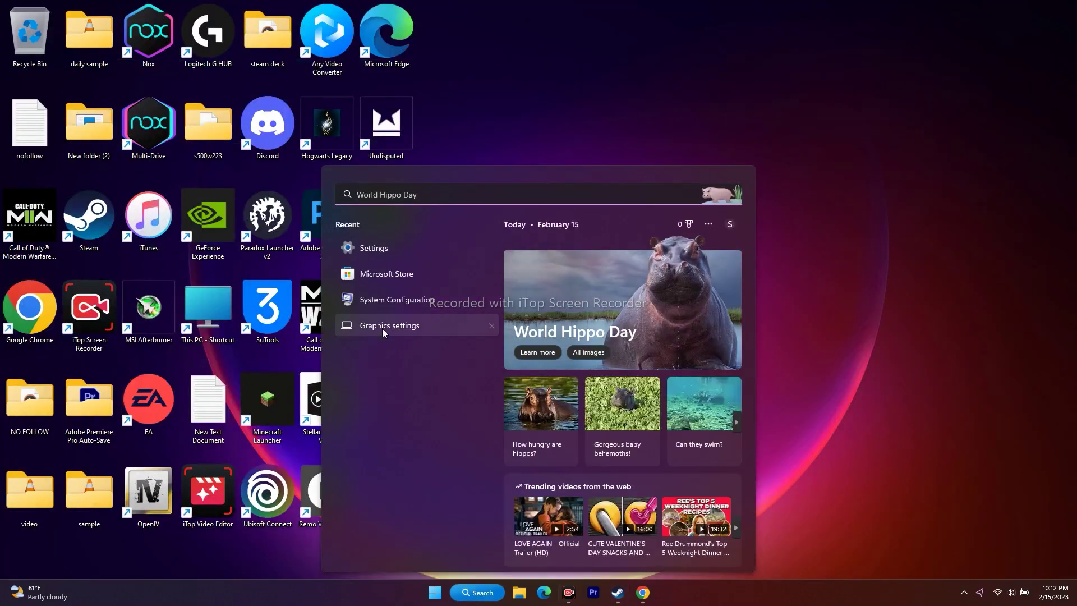
type("gra")
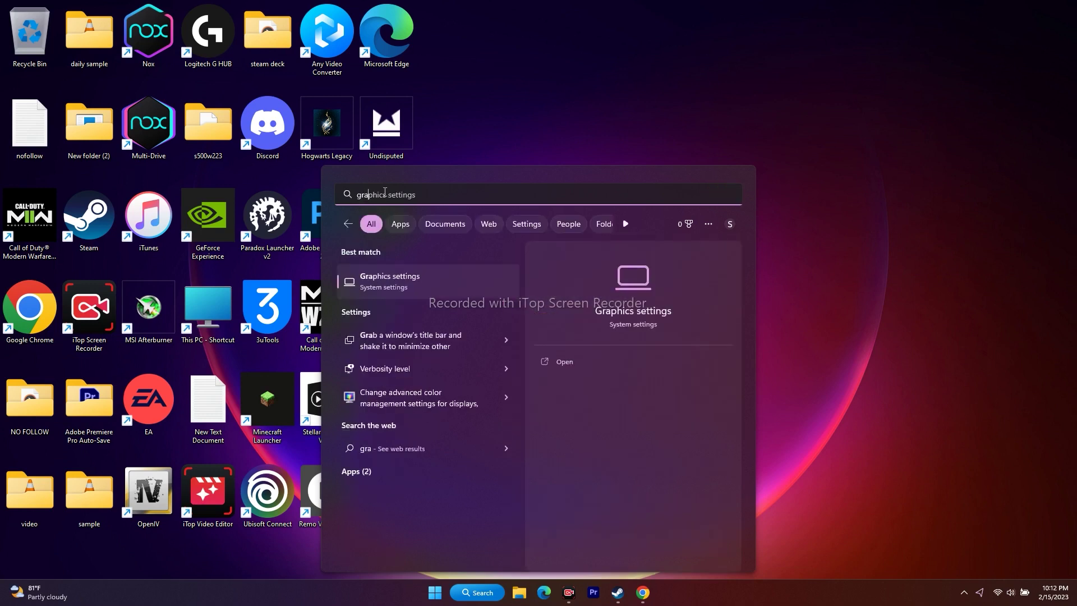
key("Return")
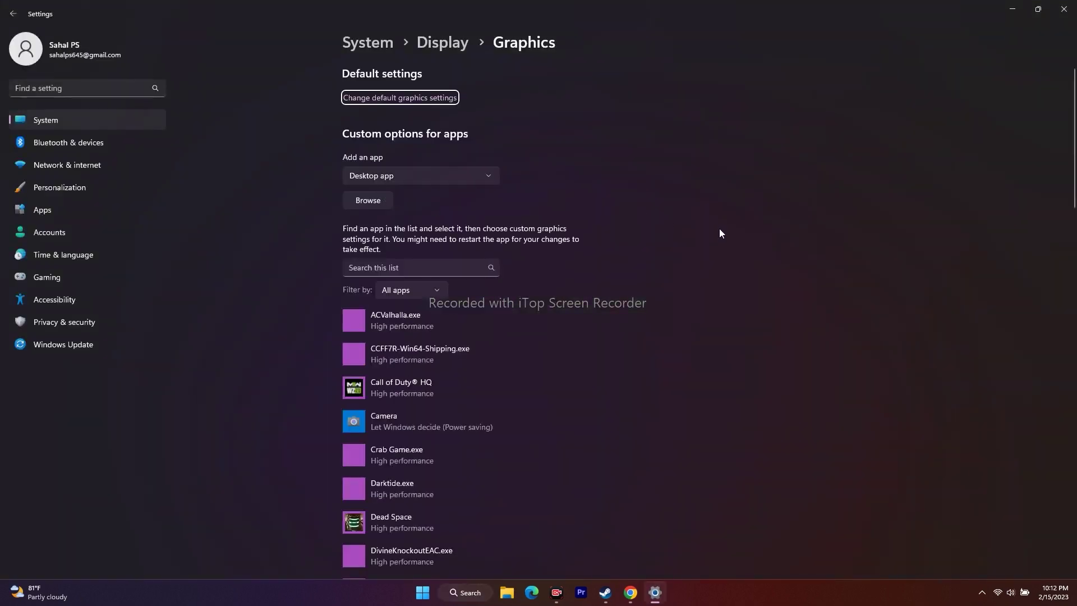
scroll(722, 228, "down", 3)
scroll(722, 226, "up", 3)
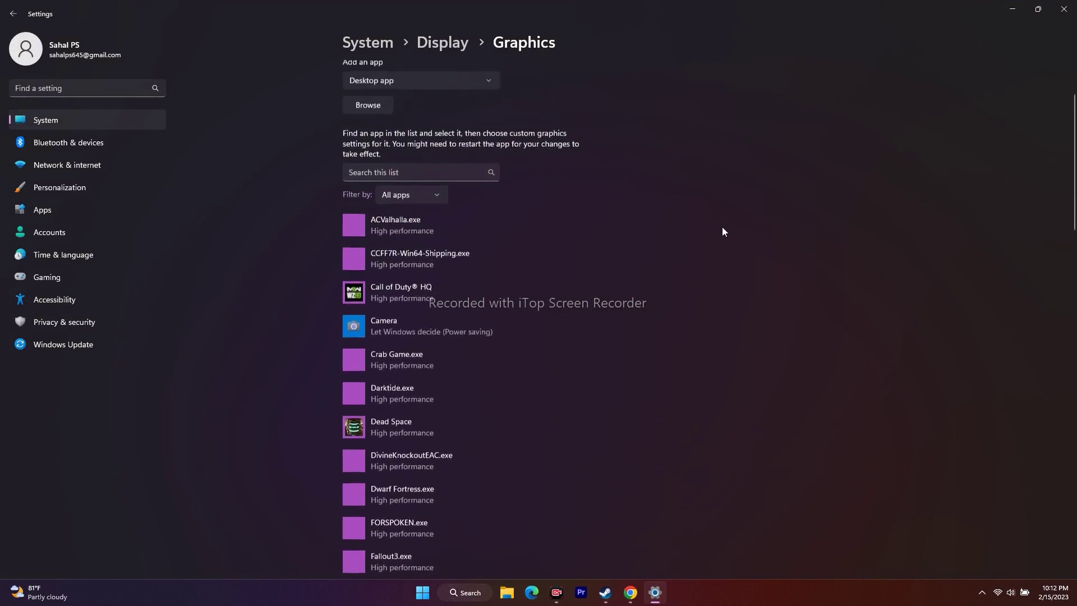
Start browsing for a desktop app to add, and go to Program Files (x86) on the C: drive
left_click(368, 203)
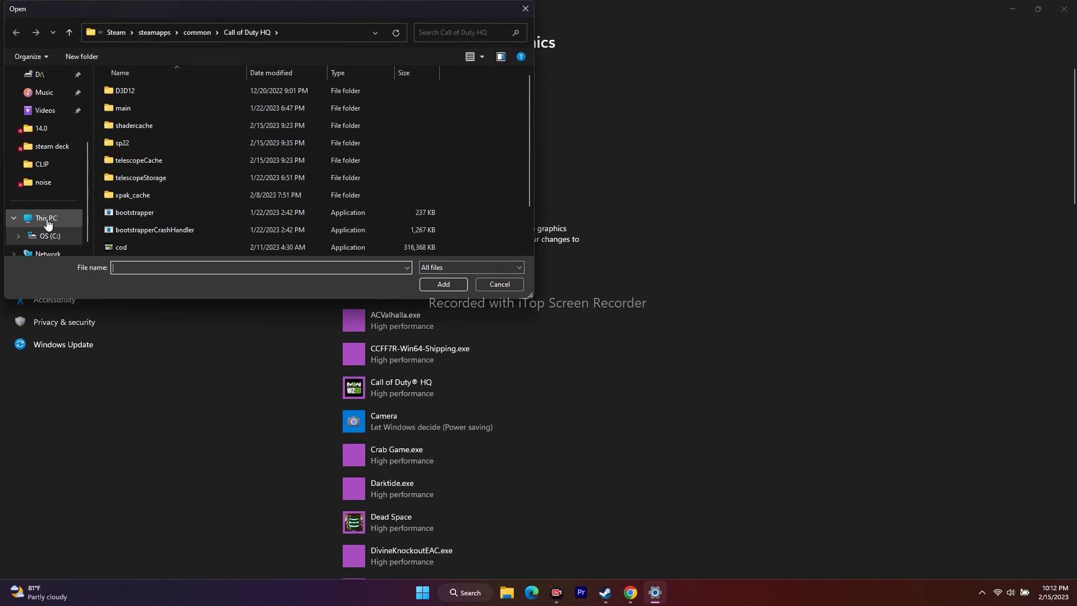
left_click(43, 218)
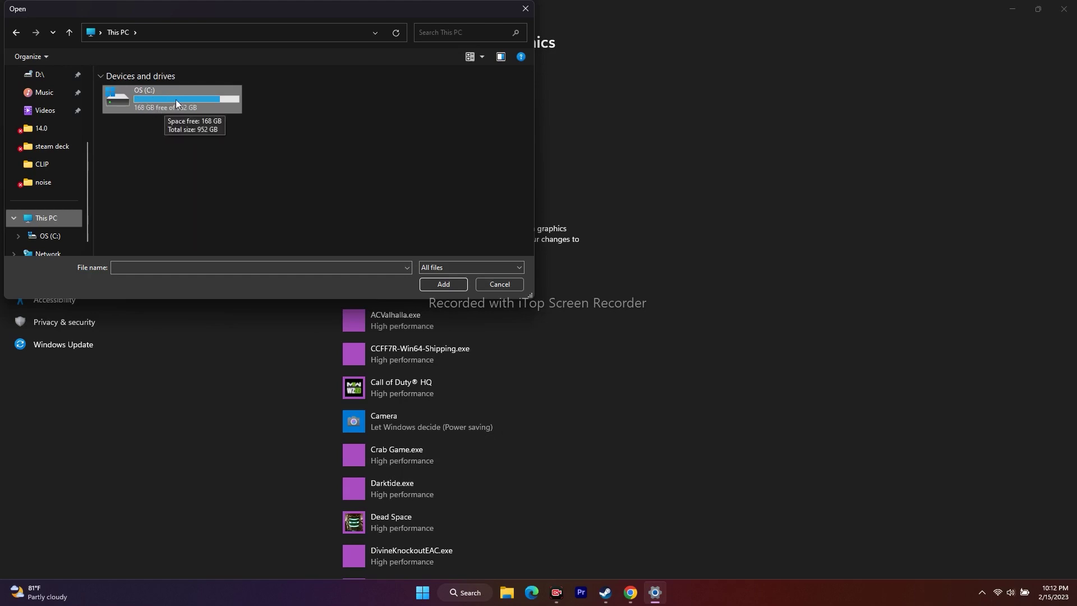
double_click(153, 101)
scroll(154, 173, "down", 3)
scroll(153, 173, "down", 1)
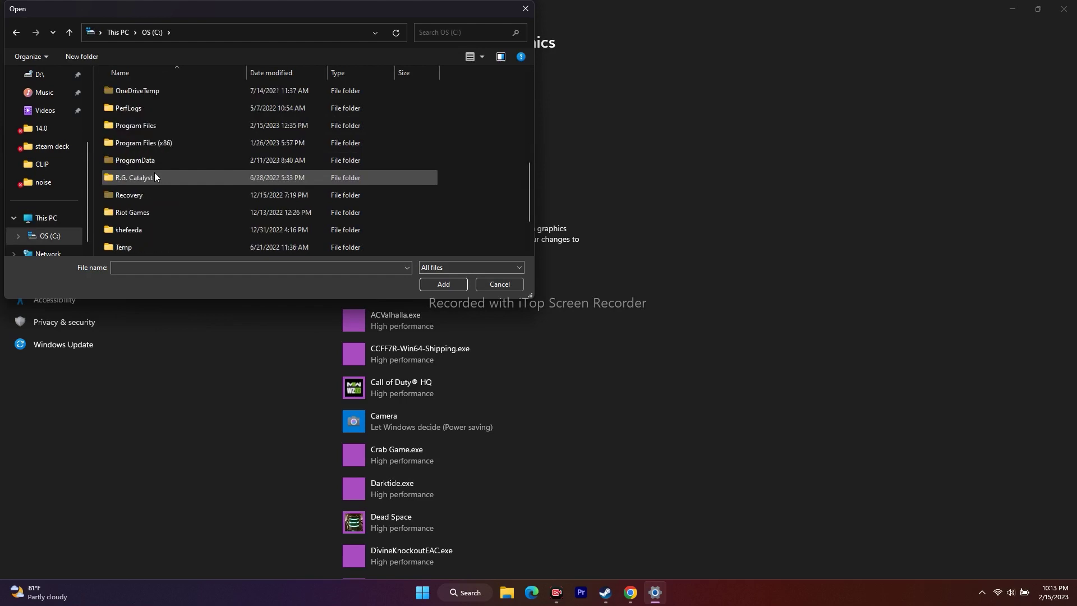
double_click(170, 142)
Go to the game's installation folder, Steam > steamapps > common > Returnal, inside Program Files (x86)
scroll(173, 116, "down", 3)
scroll(173, 116, "down", 2)
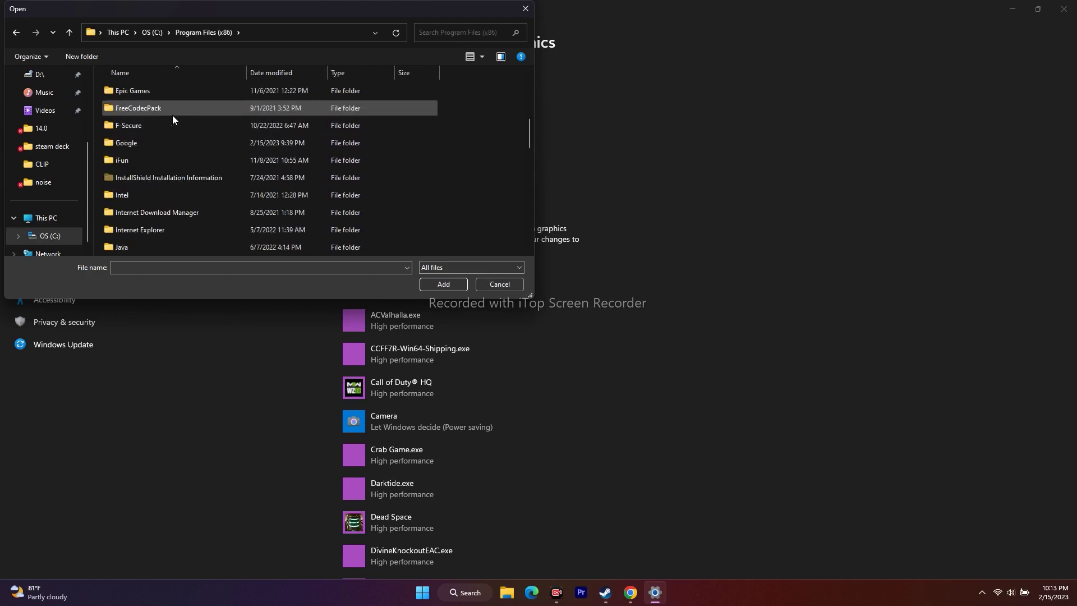
scroll(173, 115, "down", 3)
scroll(166, 172, "down", 2)
scroll(166, 171, "down", 3)
double_click(143, 179)
scroll(173, 118, "down", 3)
scroll(160, 169, "down", 1)
double_click(154, 178)
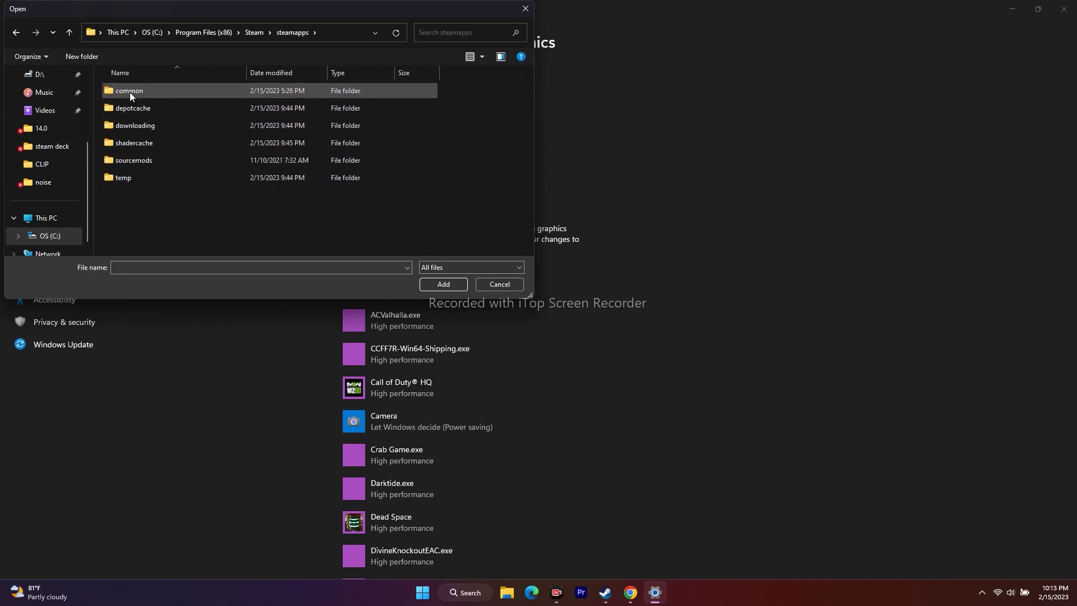
double_click(130, 91)
scroll(166, 143, "down", 2)
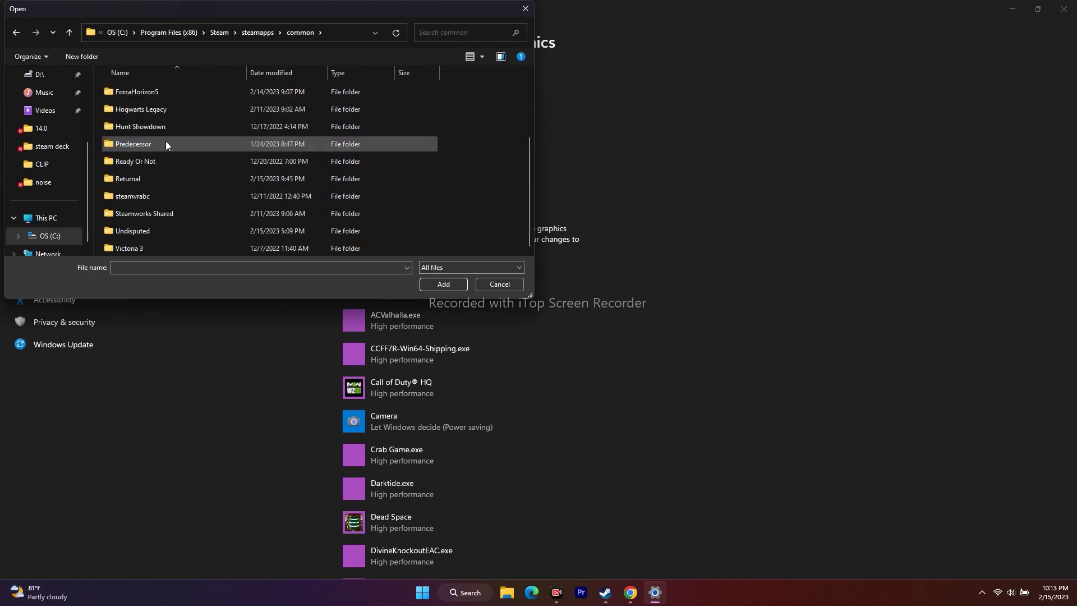
double_click(140, 178)
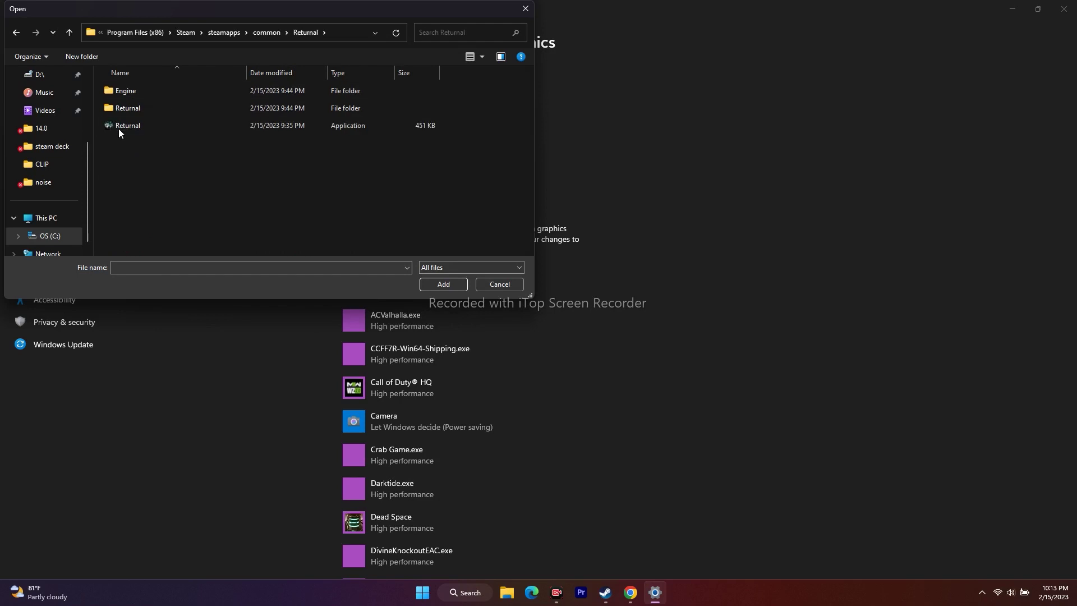
Look through the Returnal and Engine subfolders for other game executables, and return to the game's main folder
double_click(130, 107)
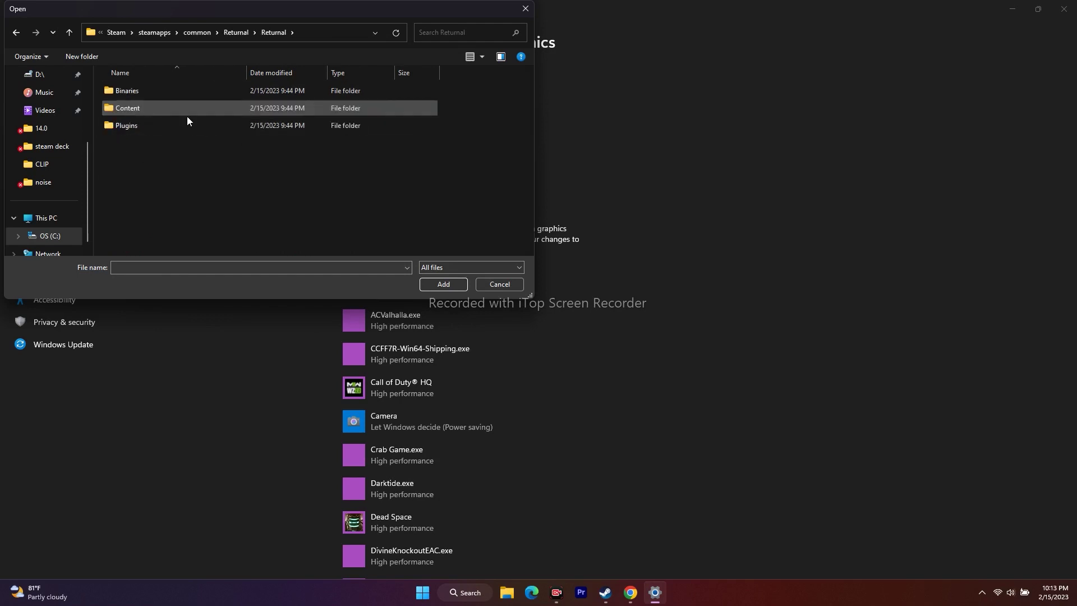
left_click(16, 33)
double_click(147, 92)
double_click(135, 108)
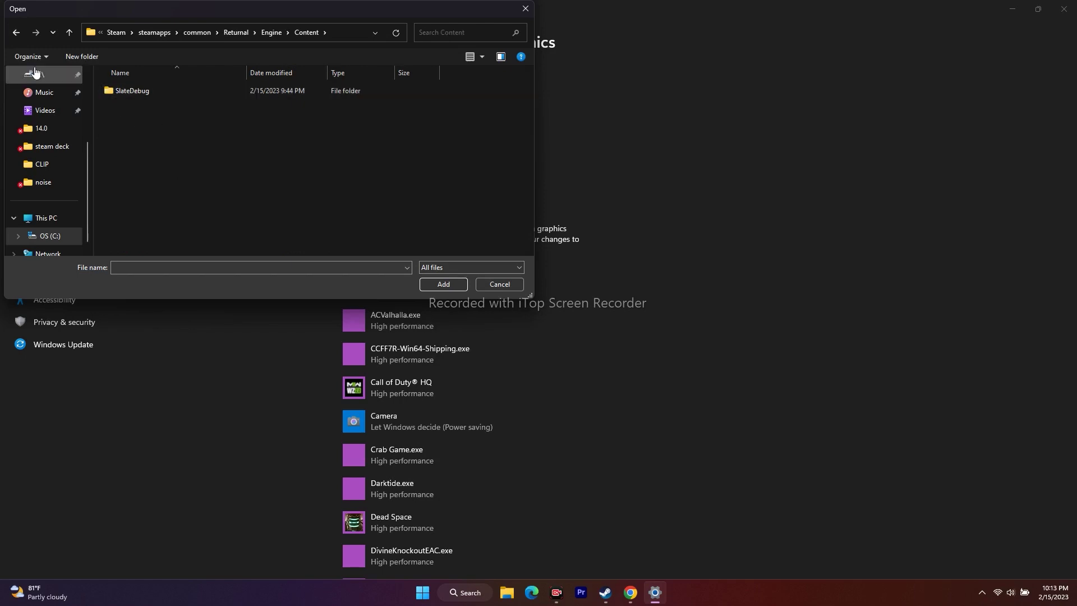
left_click(16, 33)
double_click(130, 90)
double_click(133, 93)
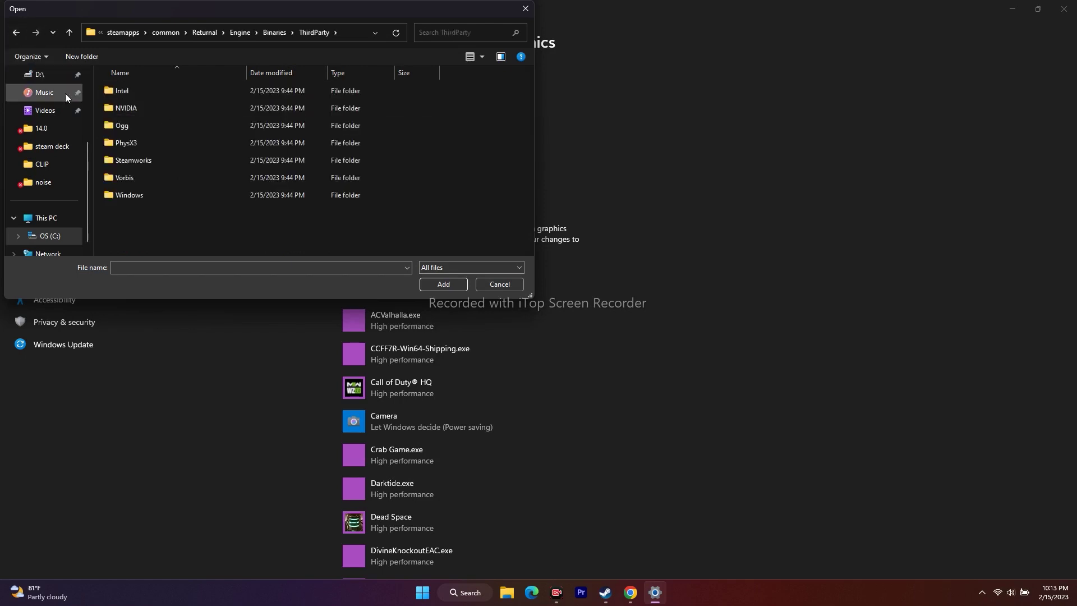
left_click(14, 34)
left_click(13, 34)
double_click(159, 110)
double_click(144, 94)
double_click(145, 93)
left_click(16, 33)
left_click(16, 33)
left_click(16, 33)
left_click(15, 34)
double_click(136, 110)
double_click(141, 109)
double_click(133, 92)
left_click(16, 33)
left_click(16, 33)
left_click(15, 33)
Add the Returnal application to the custom graphics list, save its graphics preference as High performance, and close Settings
left_click(156, 127)
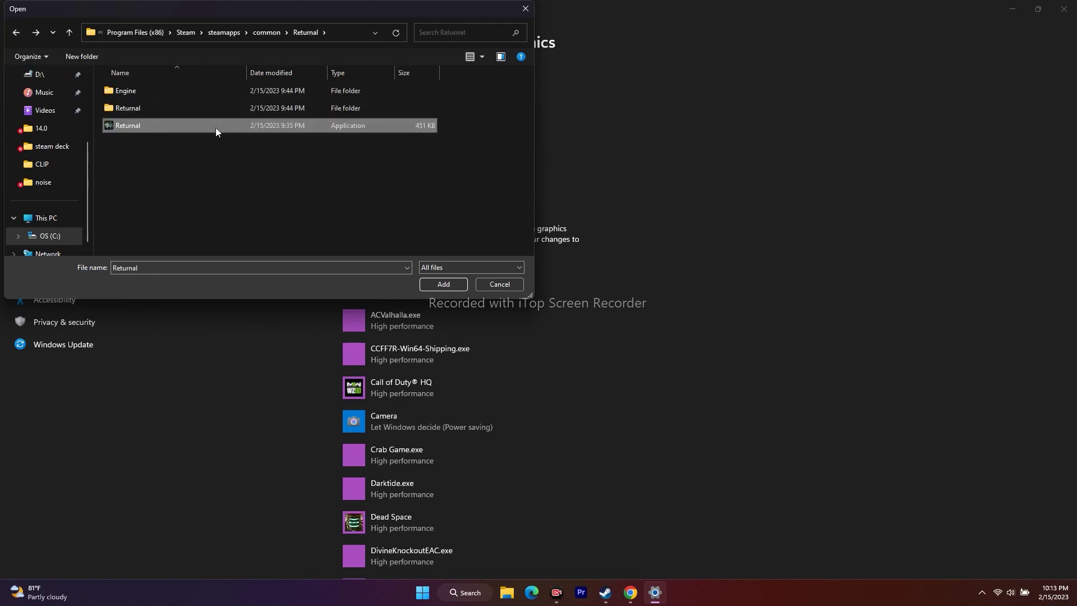
left_click(443, 285)
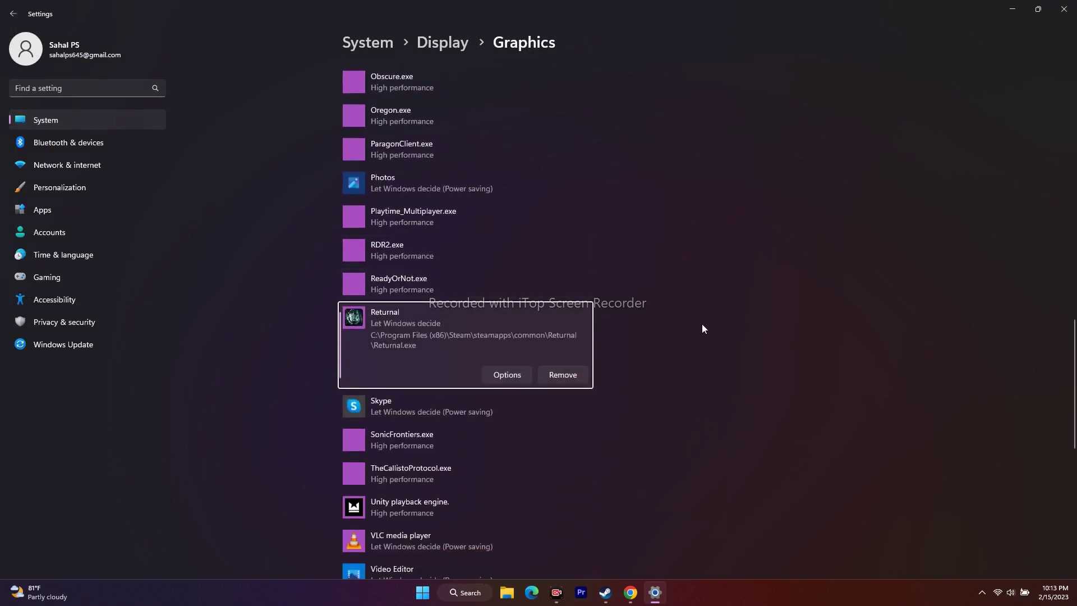
left_click(503, 376)
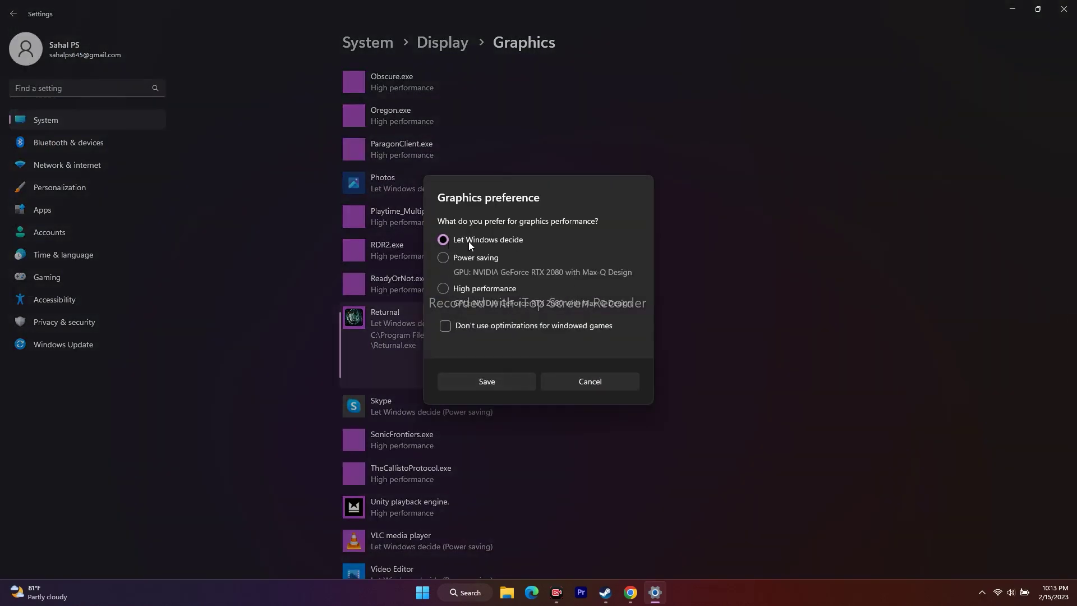
left_click(443, 288)
left_click(488, 381)
left_click(490, 376)
left_click(501, 377)
scroll(695, 400, "up", 3)
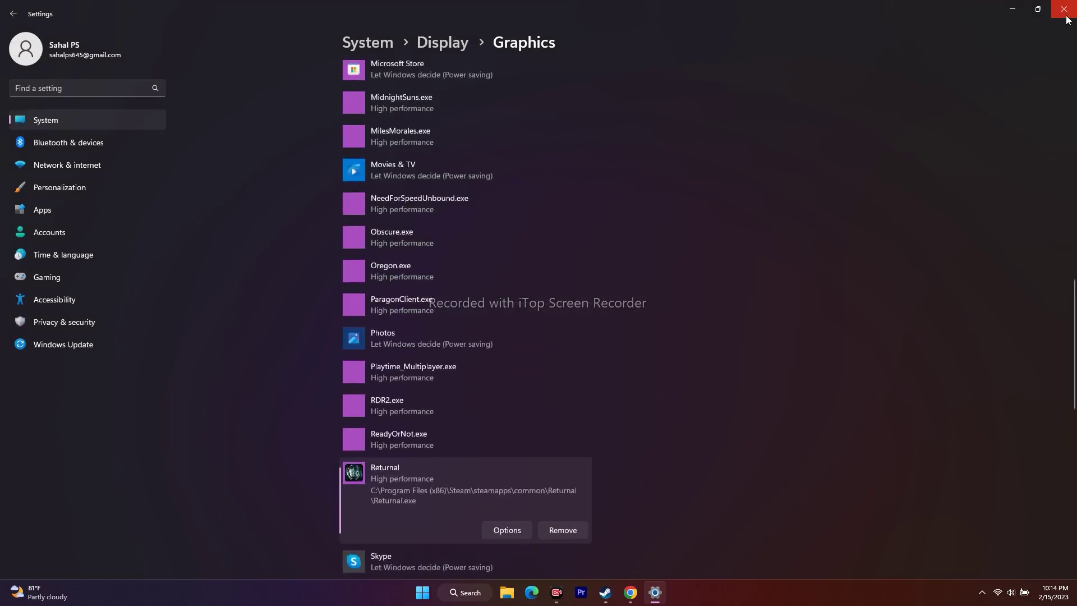
left_click(1065, 17)
Switch to Steam and open Returnal's installation folder from the Local Files section of its properties
left_click(618, 592)
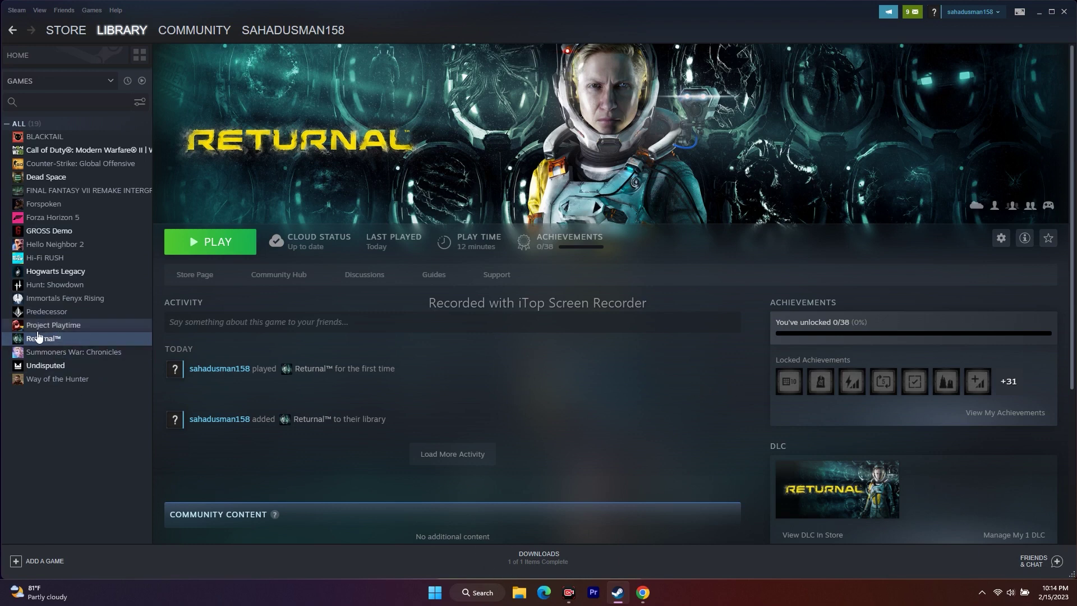
right_click(69, 339)
left_click(81, 408)
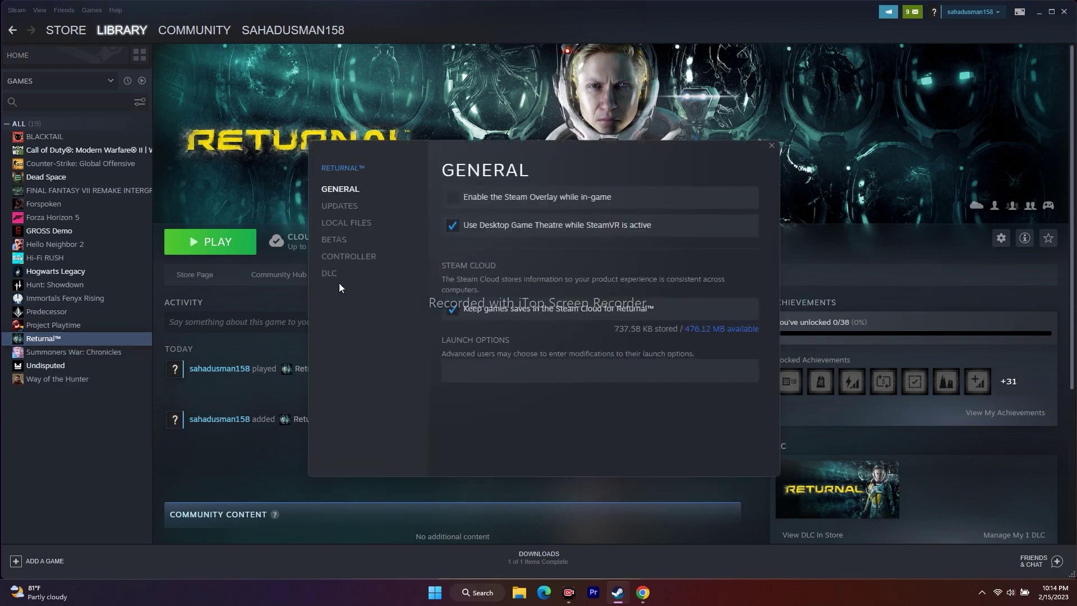
left_click(345, 224)
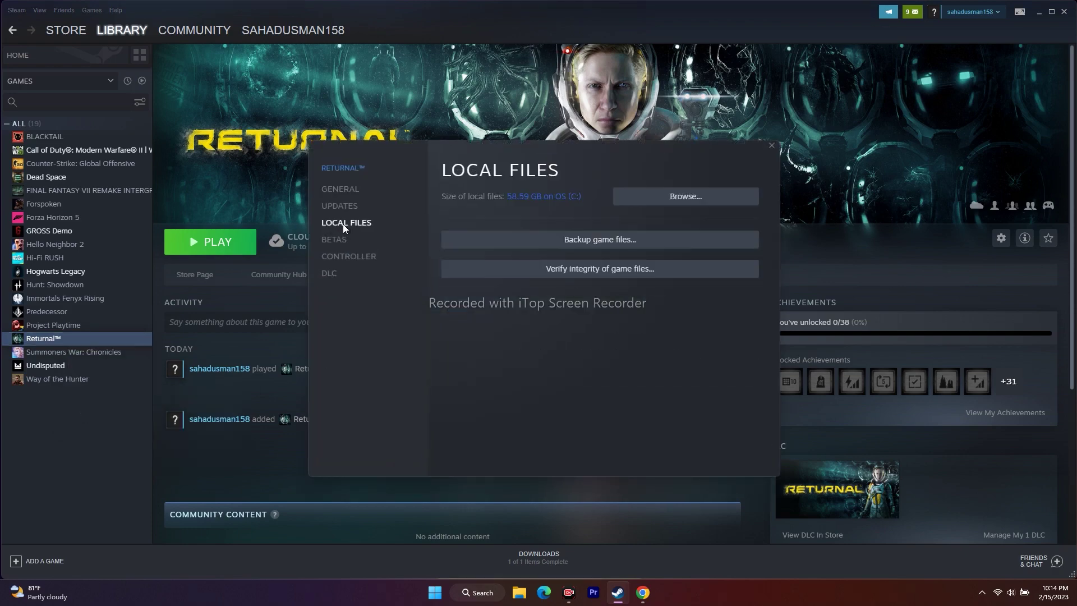
left_click(683, 201)
left_click(902, 277)
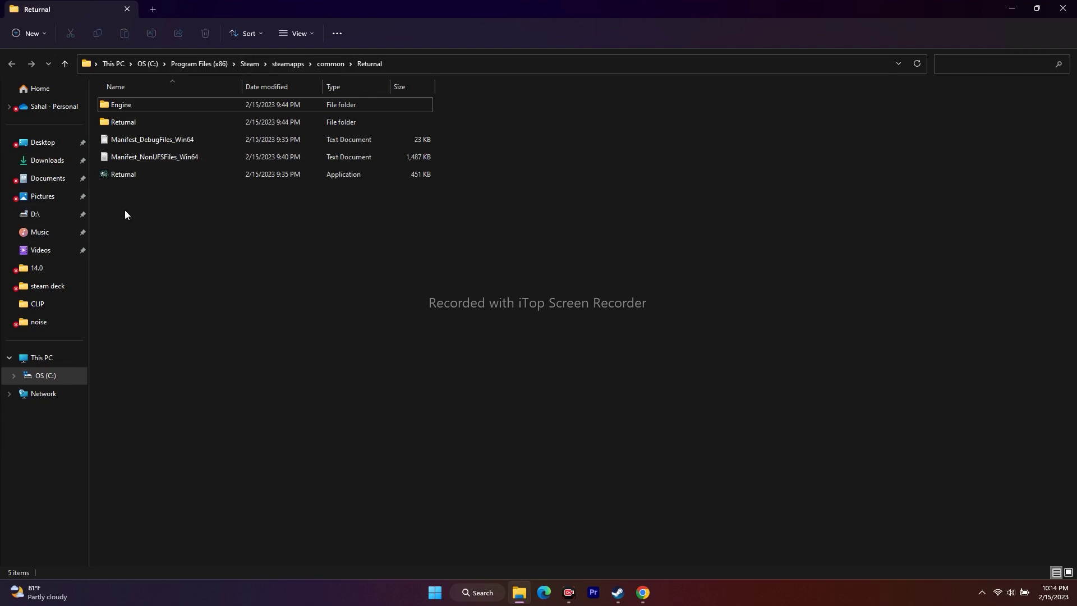
Set the Returnal application to run as an administrator in its compatibility properties, and apply the change
left_click(127, 176)
right_click(127, 176)
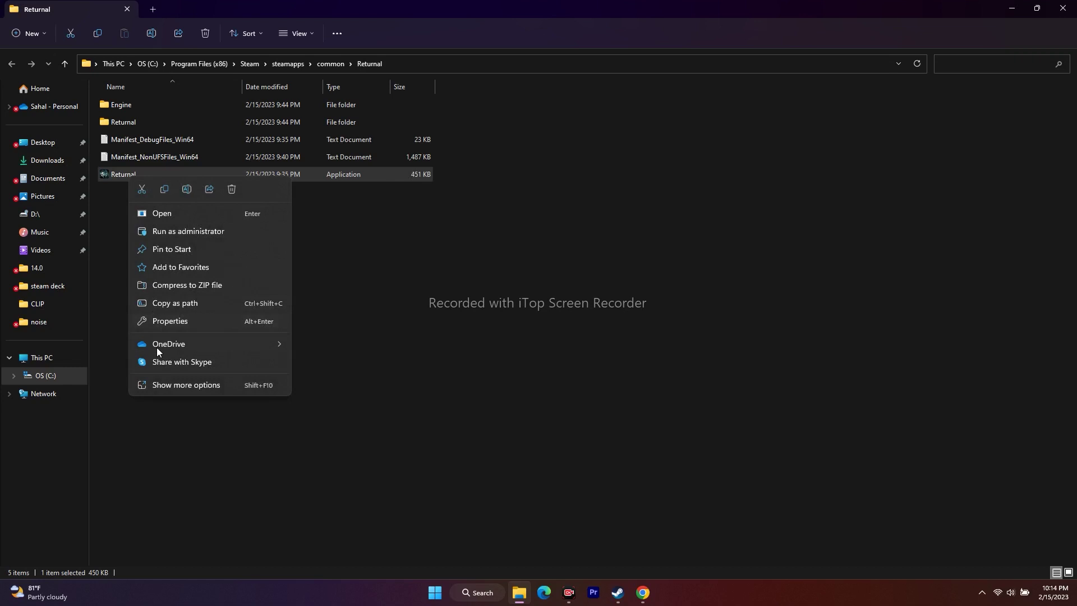
left_click(154, 381)
left_click(183, 372)
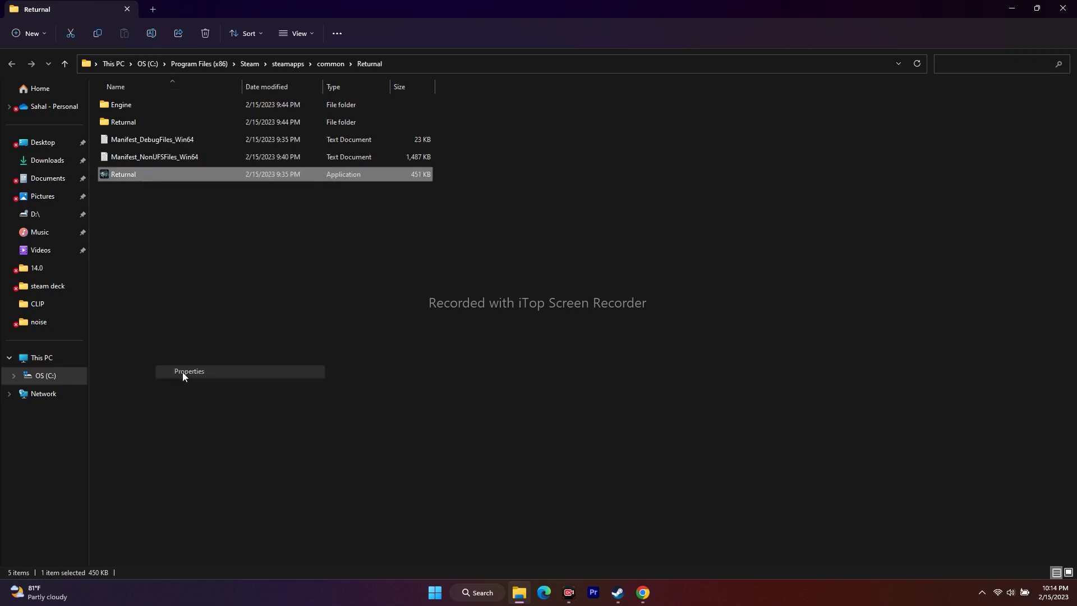
left_click(212, 294)
left_click_drag(234, 276, 376, 101)
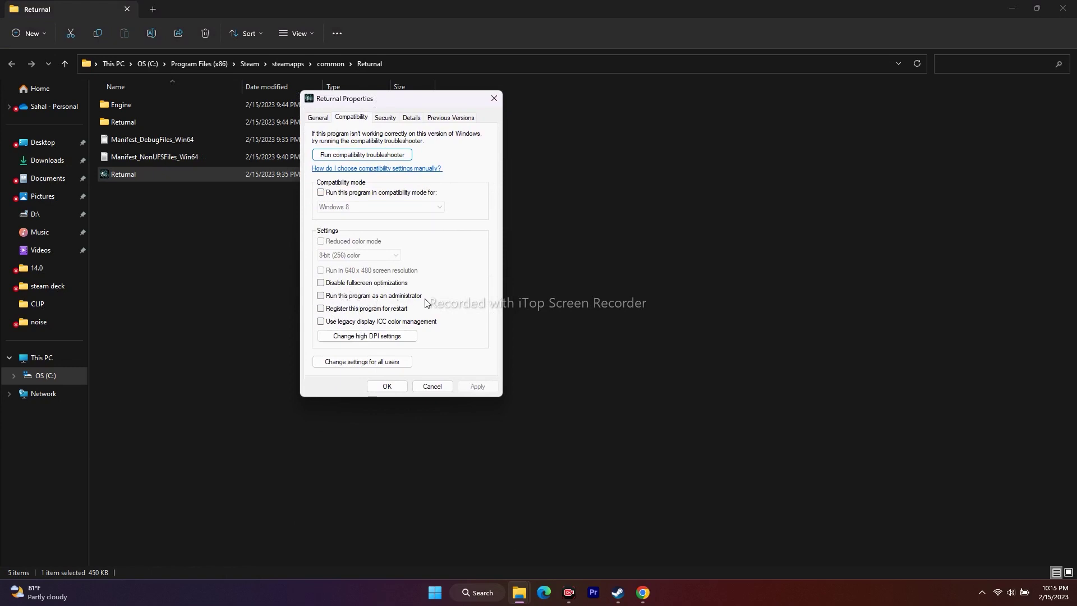
left_click(321, 296)
left_click(477, 386)
left_click(387, 387)
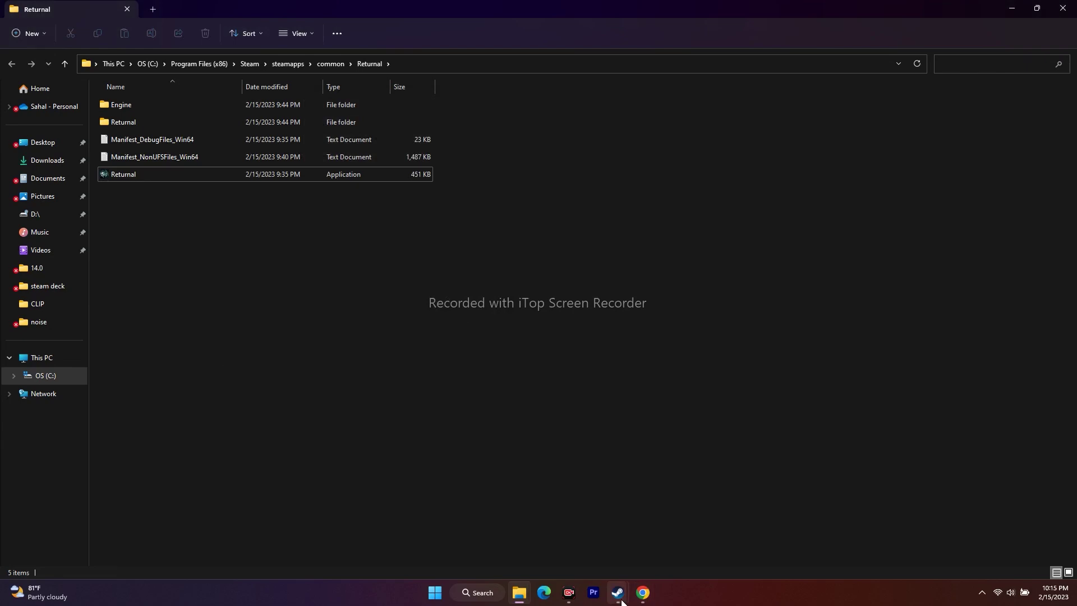
Close the game's Steam properties window and the Returnal folder window, and minimize Steam
mouse_move(617, 593)
left_click(580, 549)
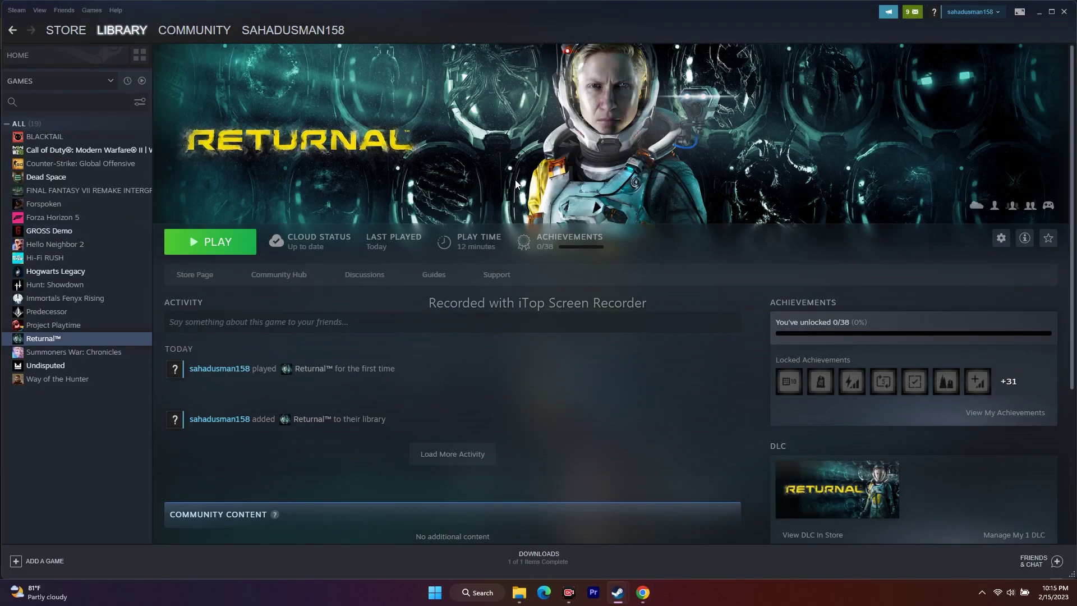
left_click(1039, 11)
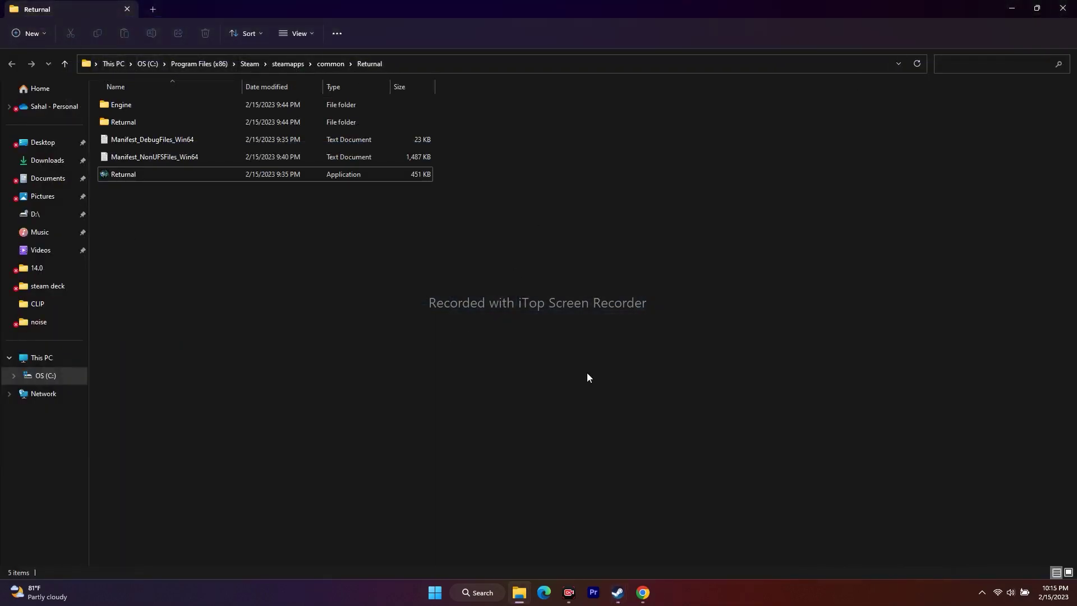
left_click(618, 591)
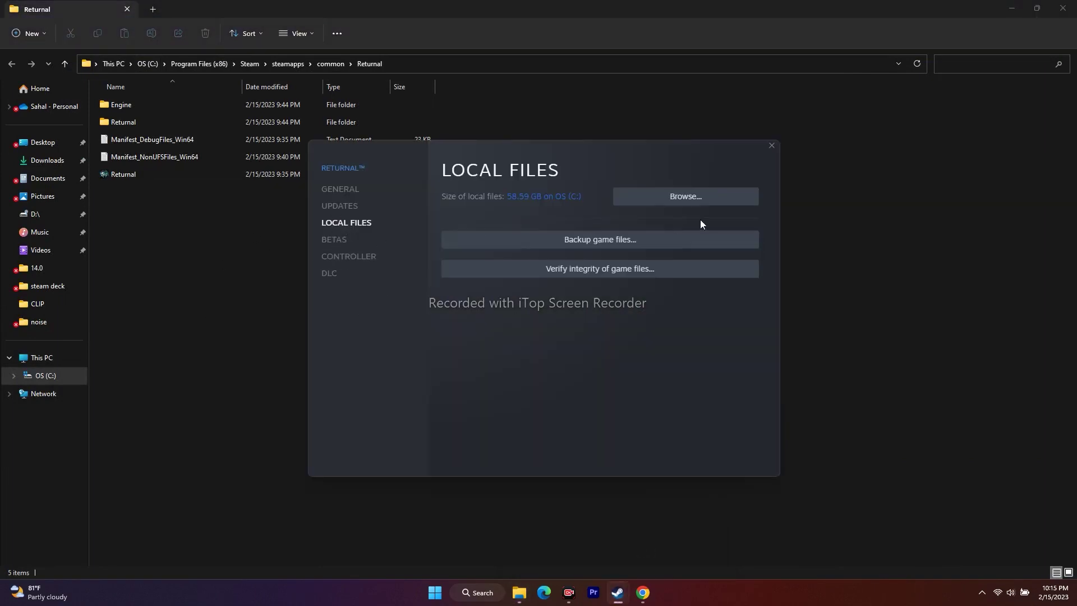
left_click(772, 145)
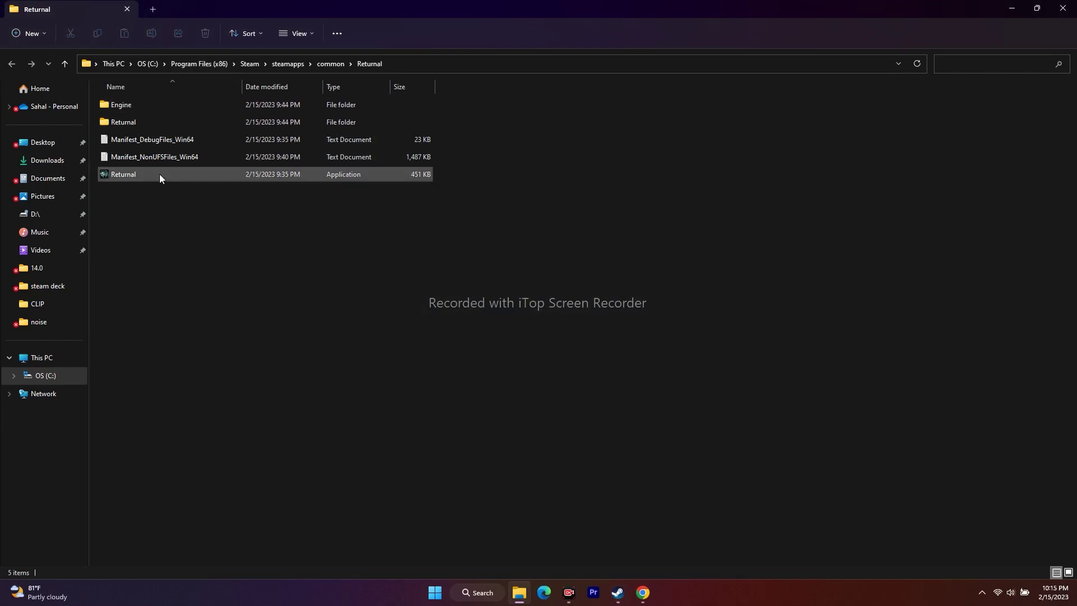
left_click(618, 592)
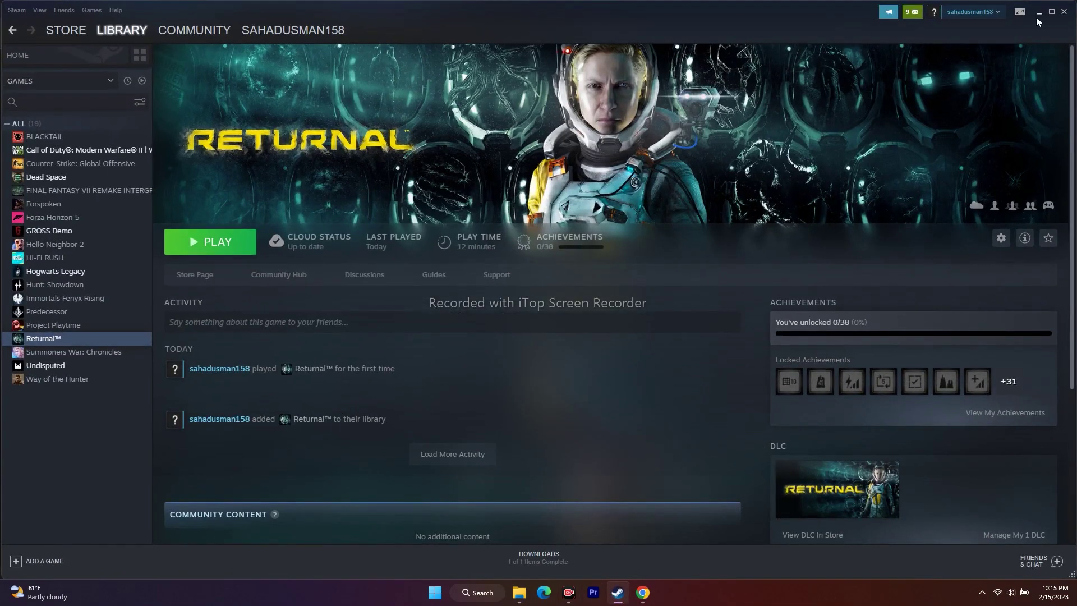
left_click(1040, 22)
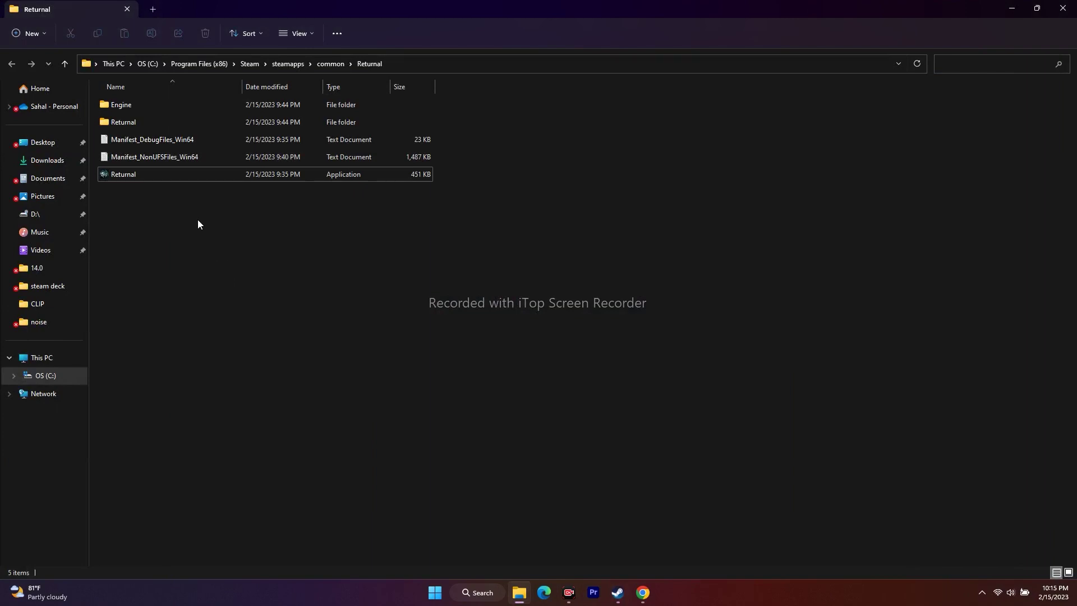
left_click(1063, 8)
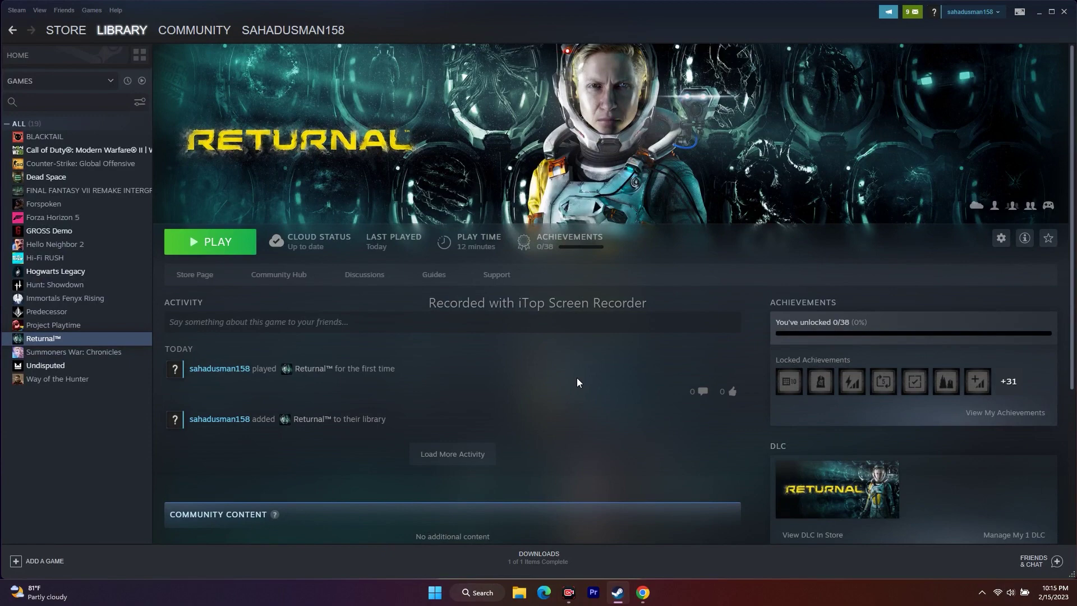
left_click(1039, 12)
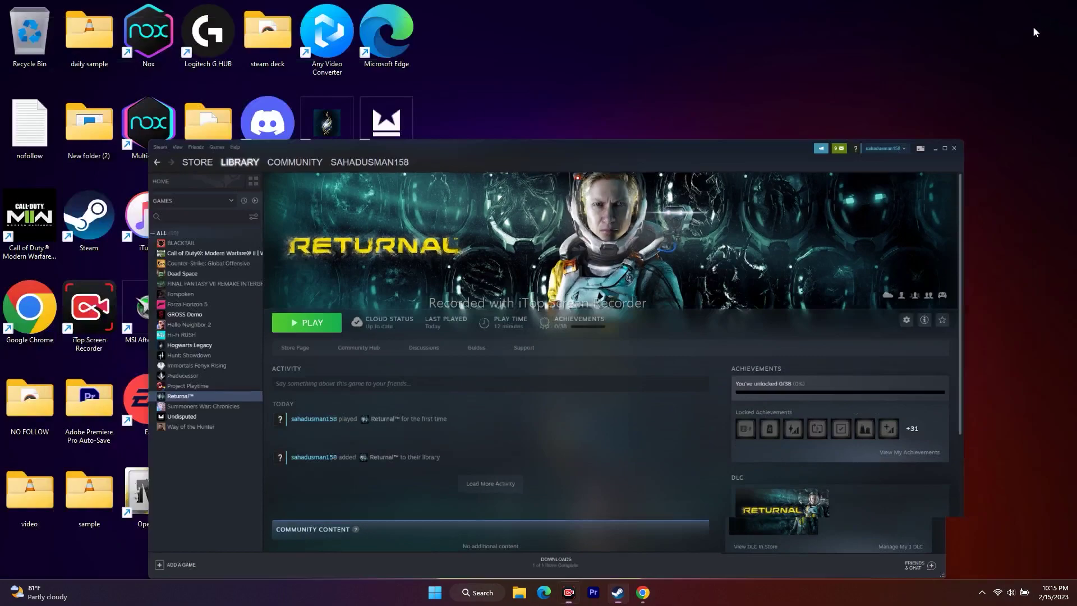
Switch to Chrome, dismiss NVIDIA's notification request, and search its driver downloads for the GeForce RTX 4090 Laptop GPU on Windows 10 64-bit
left_click(643, 593)
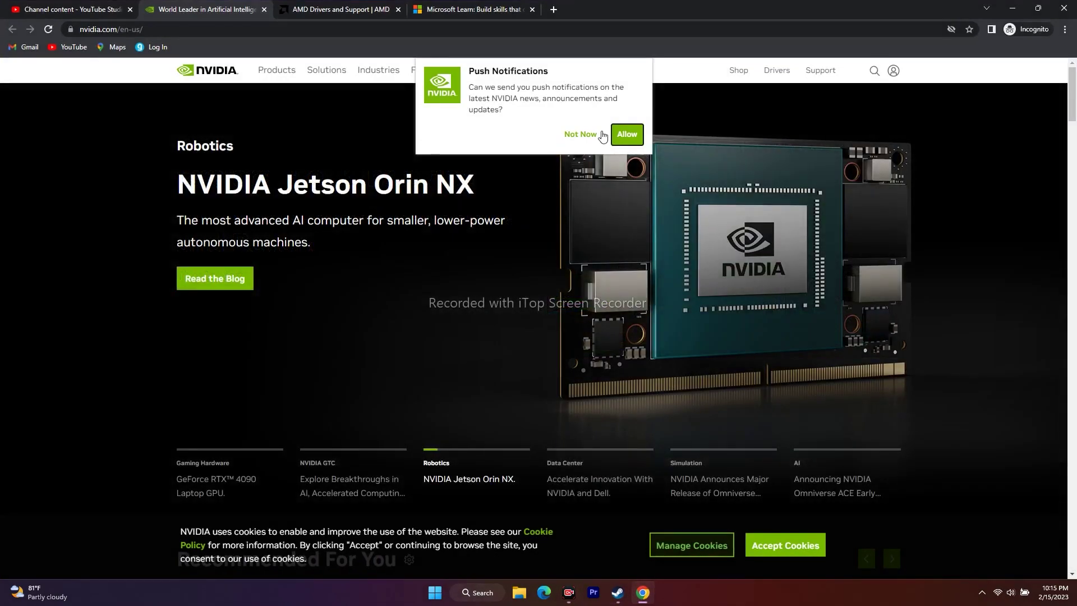
left_click(585, 134)
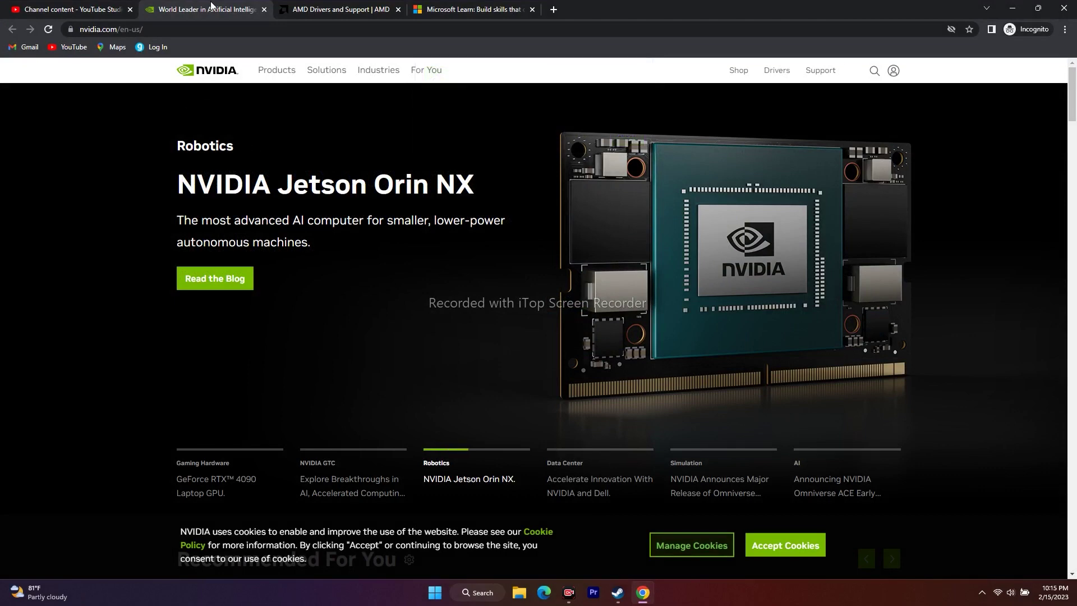
left_click(291, 10)
left_click(195, 6)
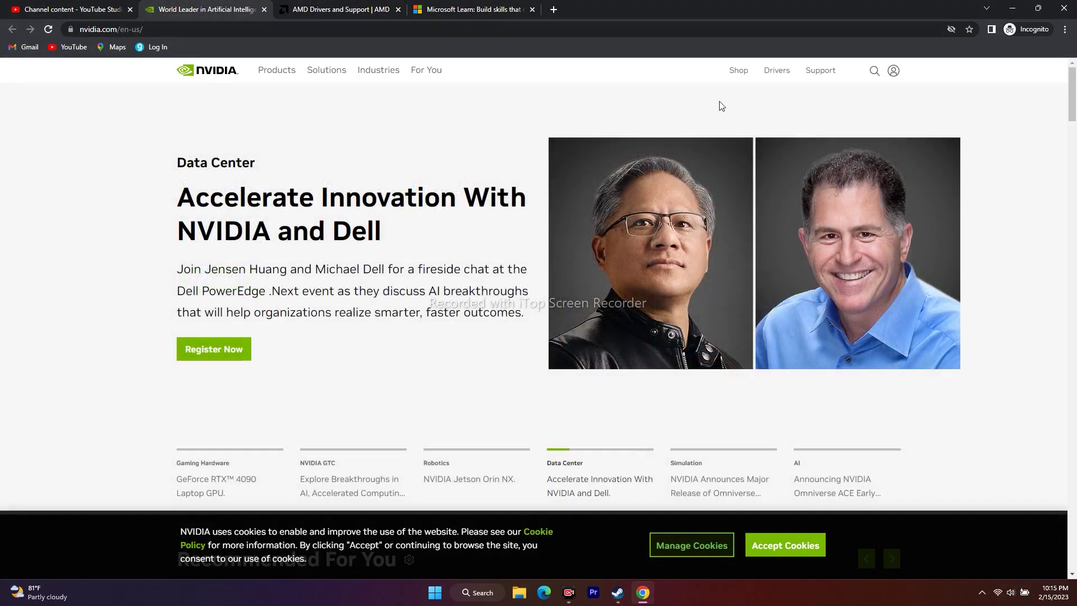
left_click(776, 71)
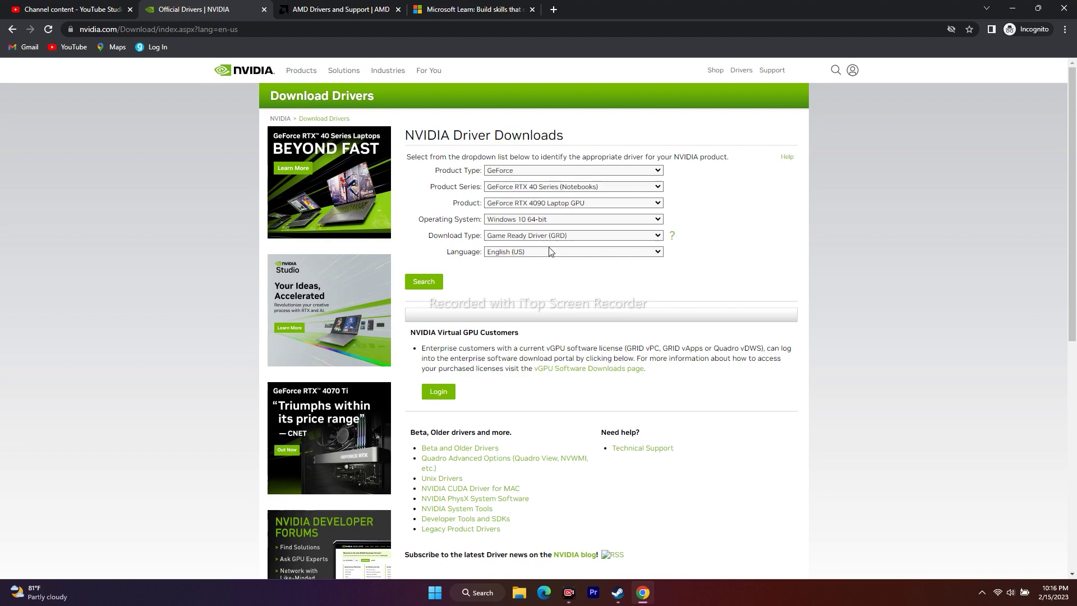
left_click(424, 284)
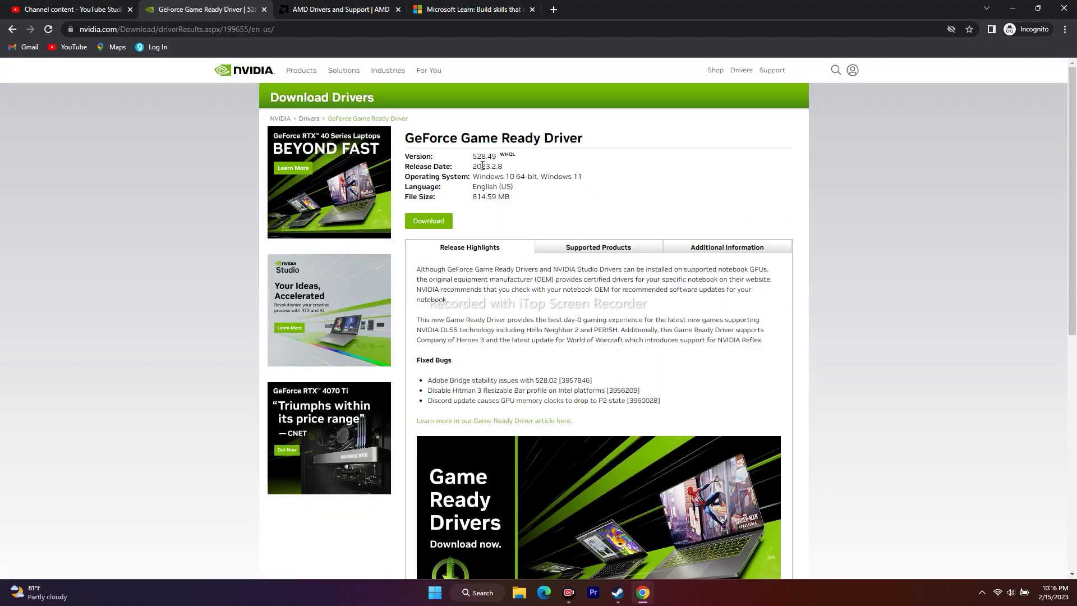
Examine the version, release date, supported operating systems, language and file size of the GeForce Game Ready Driver
left_click_drag(476, 157, 503, 157)
left_click(474, 156)
left_click(508, 163)
left_click_drag(473, 167, 508, 168)
left_click(514, 170)
left_click_drag(474, 176, 585, 181)
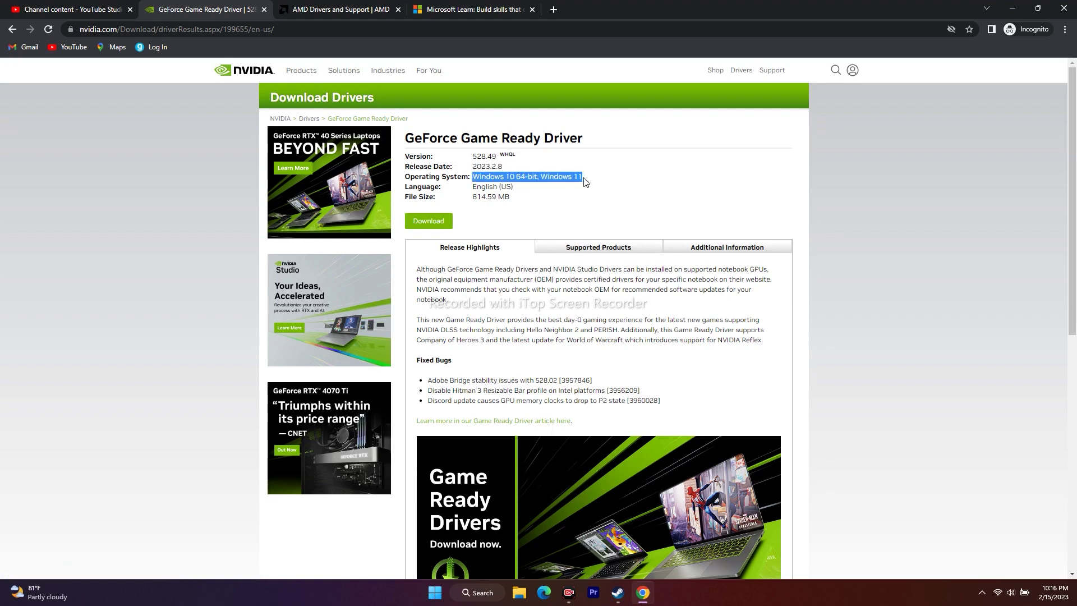
left_click(512, 184)
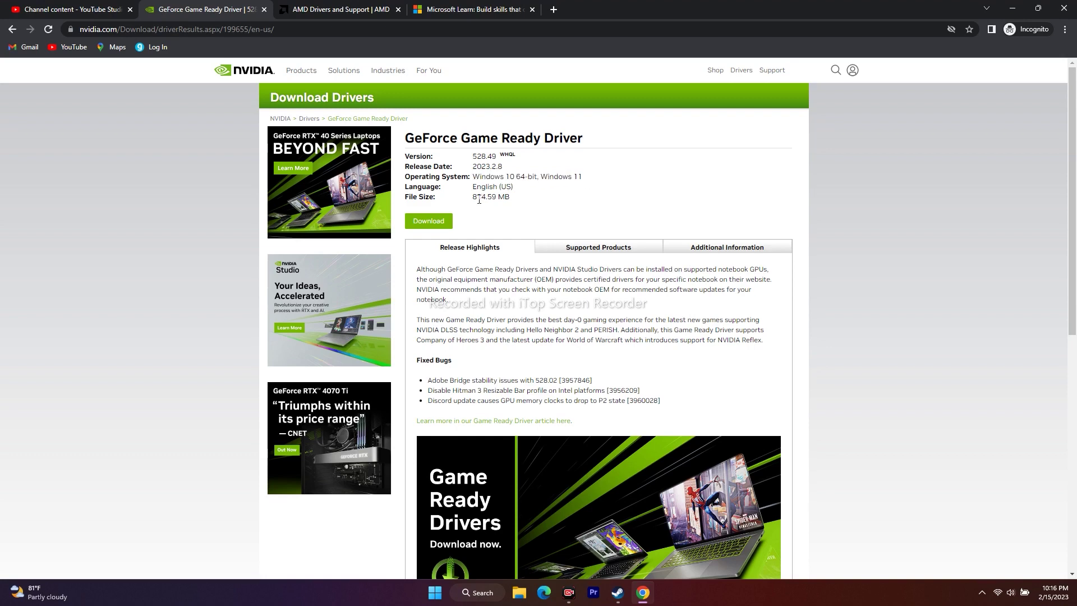
left_click_drag(533, 203, 471, 206)
left_click(554, 211)
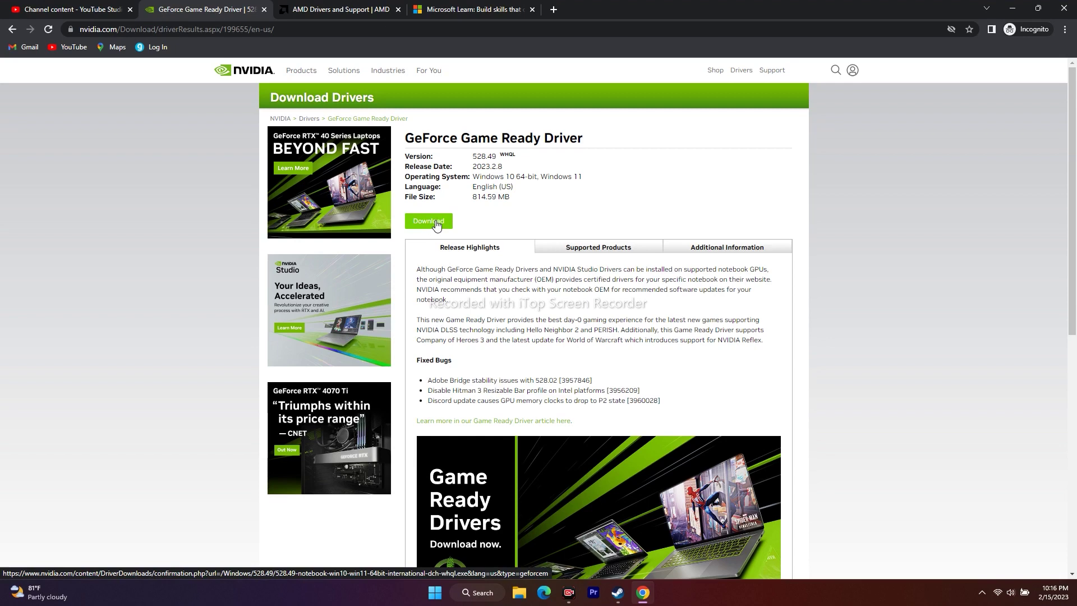
Find the driver page for the AMD Radeon RX 6800 on AMD's support site, under Graphics, RX 6000 Series and RX 6800 Series
left_click(362, 8)
scroll(823, 270, "down", 3)
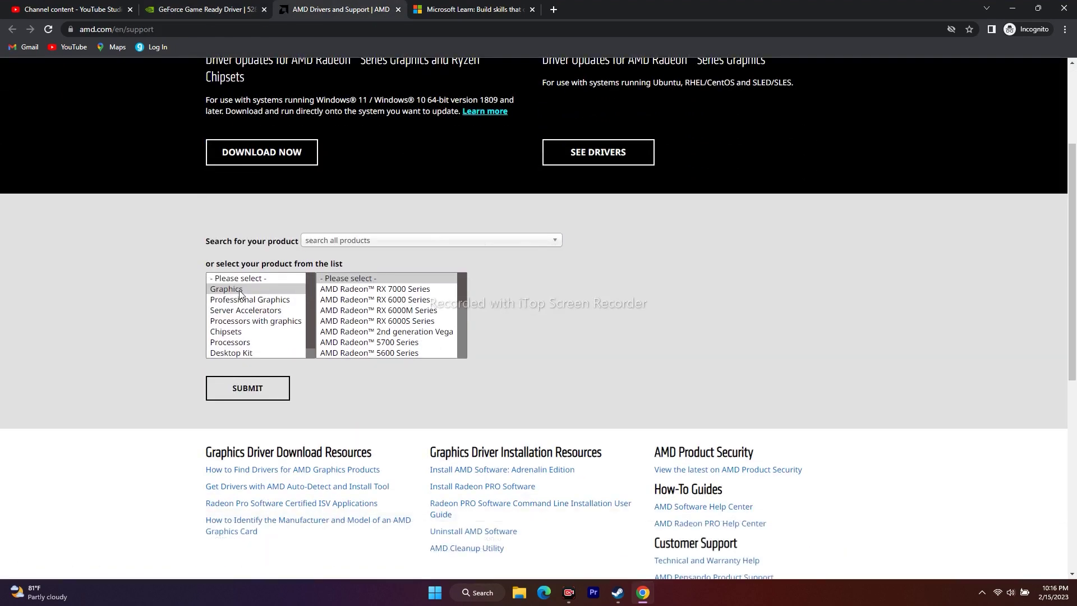
left_click(376, 300)
left_click(513, 301)
left_click(654, 300)
left_click(260, 388)
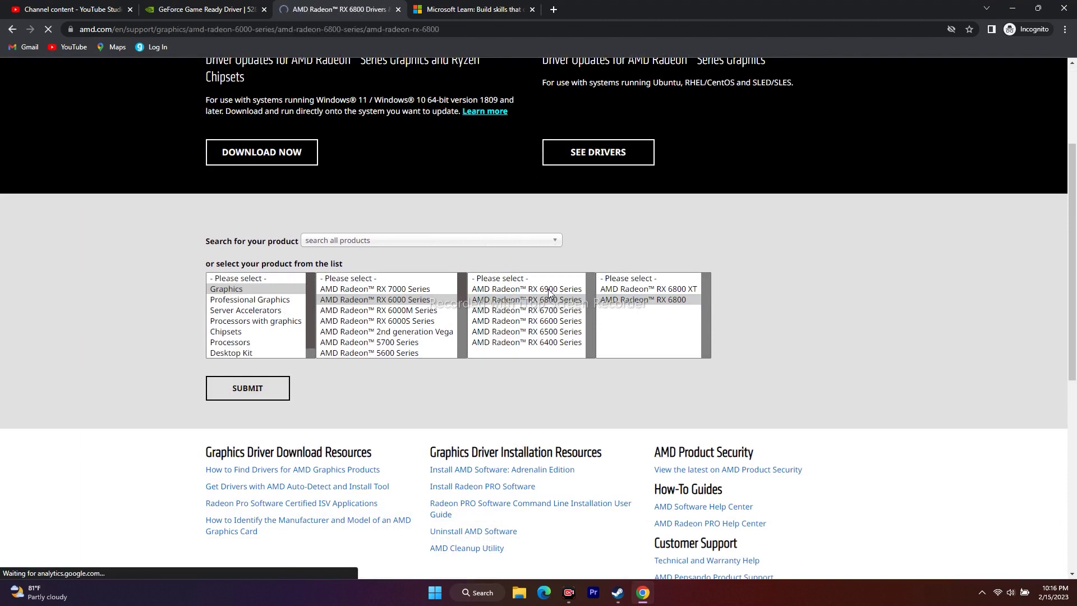
Check the driver lists for Windows 11 and Windows 10 64-Bit Edition on the RX 6800 page, collapsing each one again
scroll(308, 261, "down", 2)
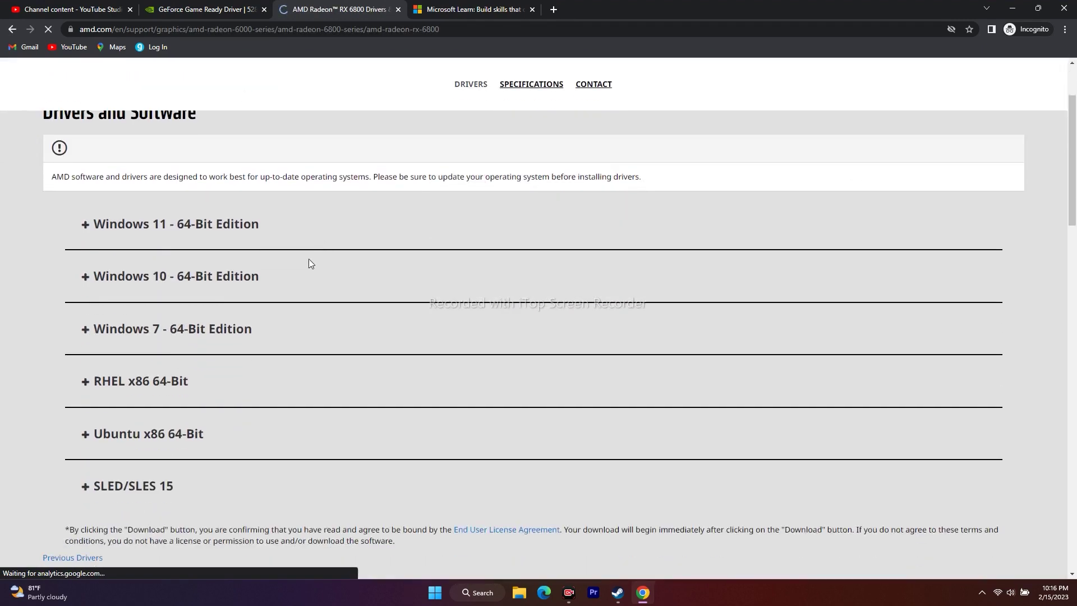
left_click(87, 225)
left_click(85, 225)
left_click(97, 279)
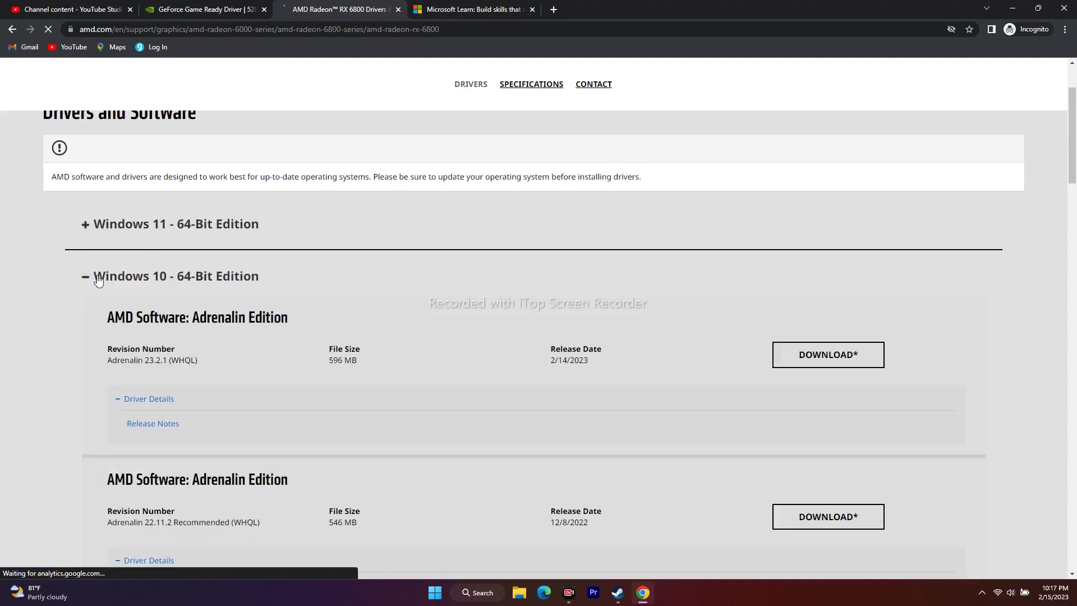
left_click(87, 281)
scroll(273, 301, "up", 2)
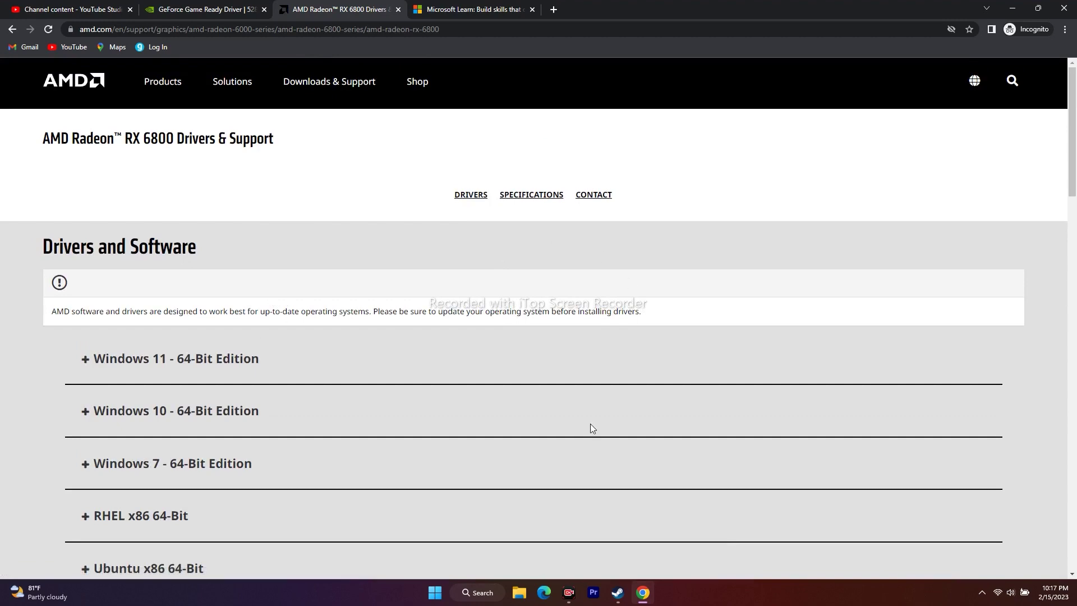
left_click(618, 592)
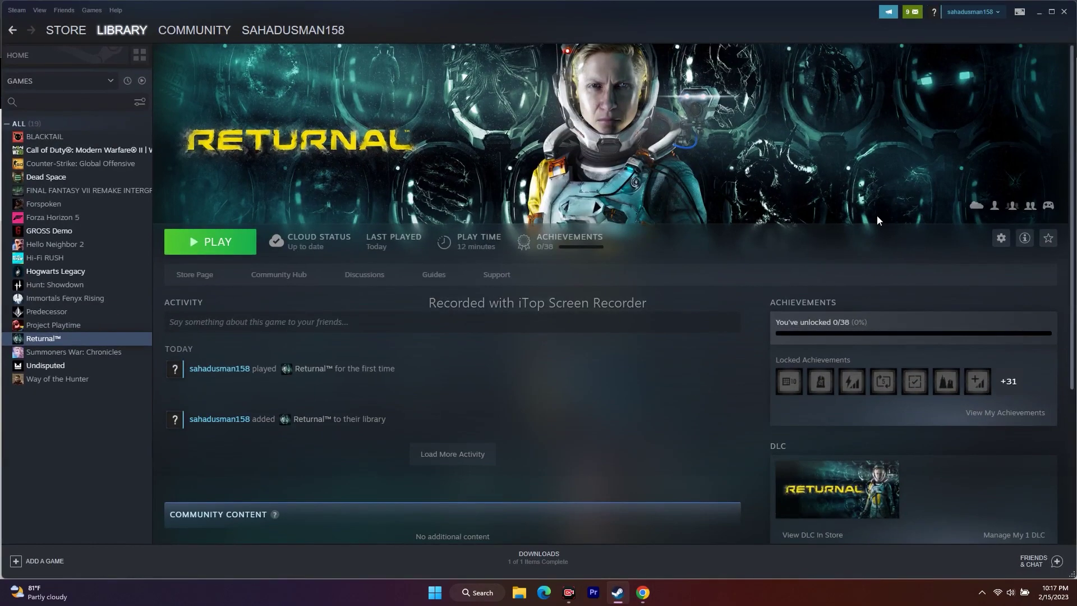
left_click(1040, 15)
left_click(1018, 12)
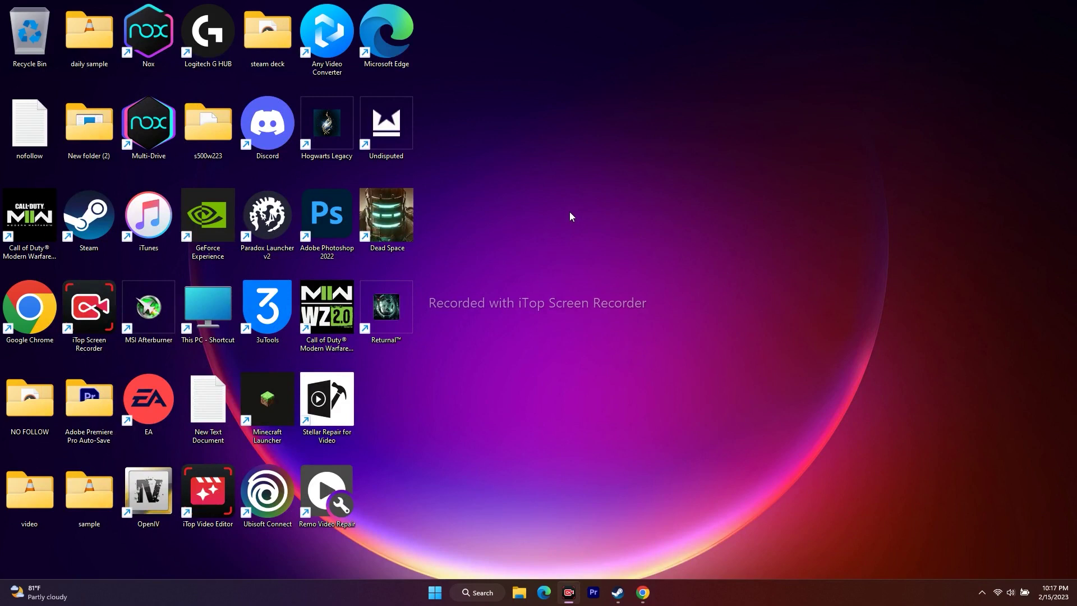
Switch to Chrome and load the Google home page in place of the Microsoft Learn page
left_click(642, 592)
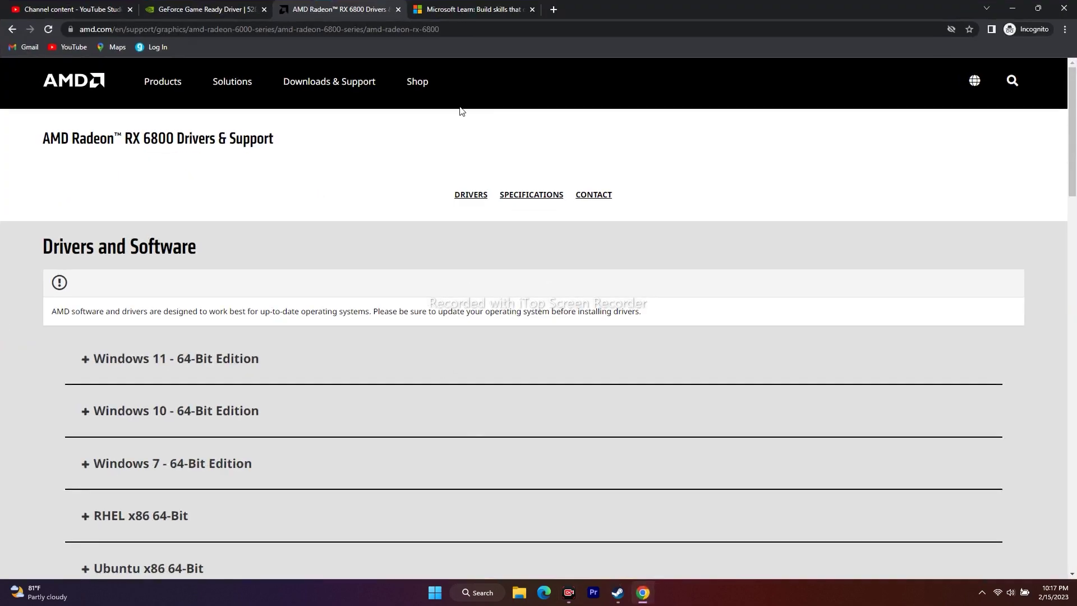
left_click(472, 5)
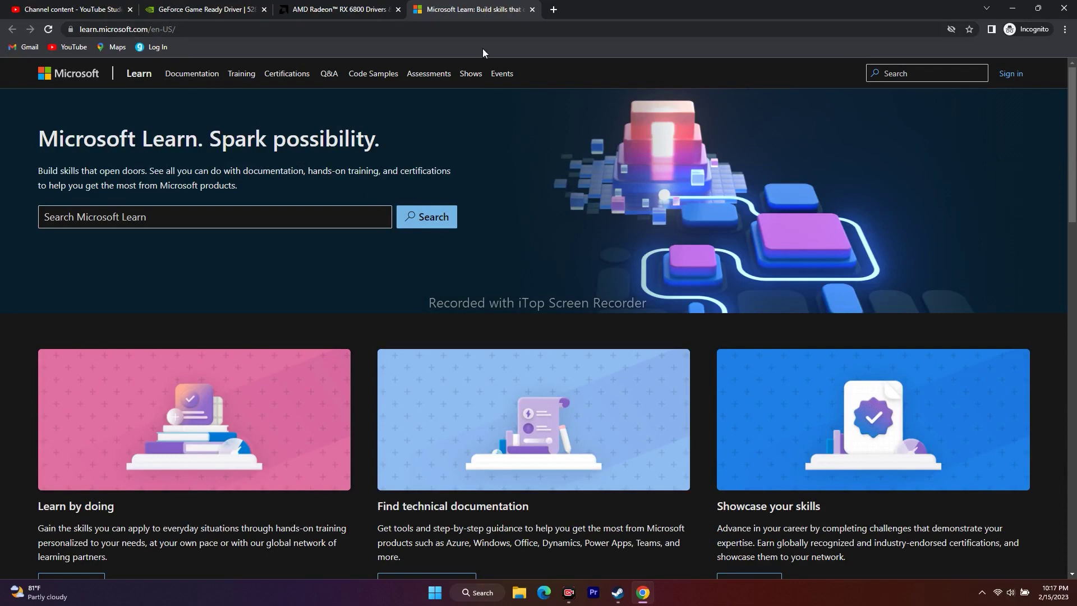
left_click(250, 29)
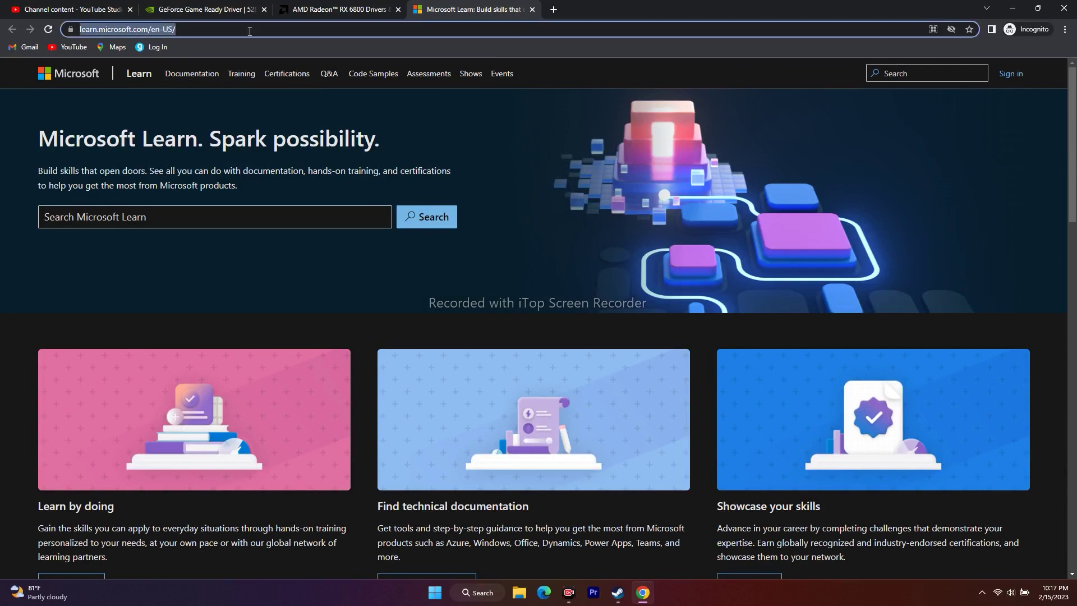
type("google")
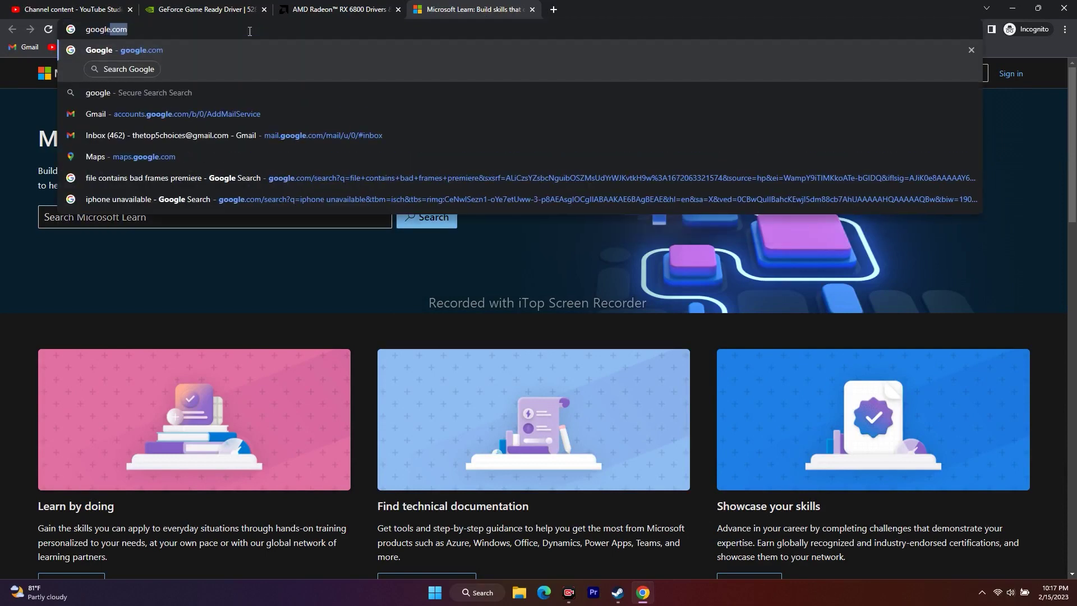
key("Return")
Search Google for "microsoft visual c++ download" and open Microsoft's article on the latest supported Visual C++ Redistributable downloads
type("m")
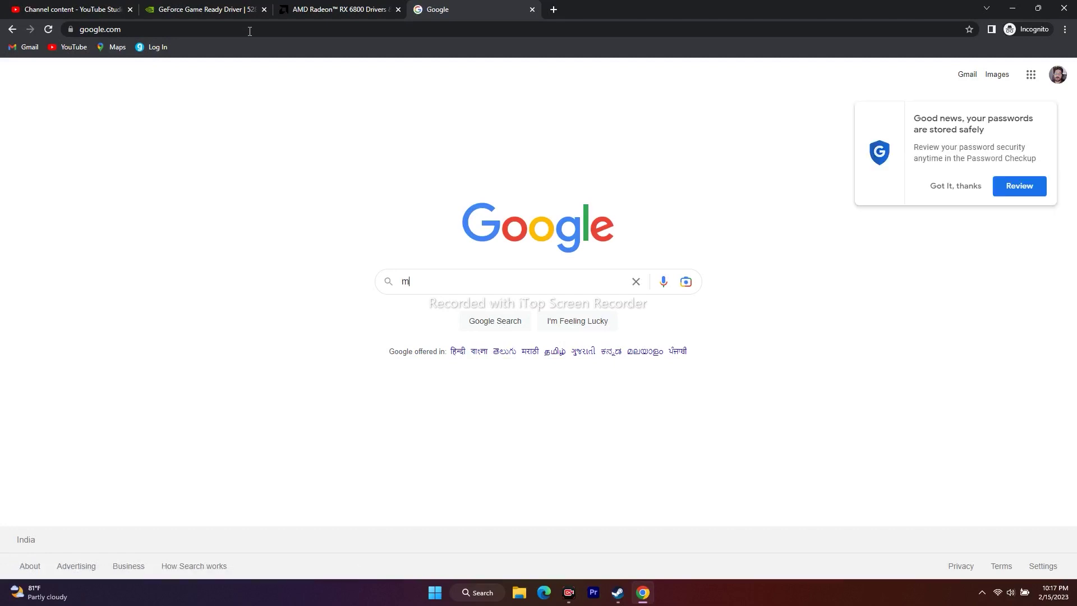
type("ic")
key("Down")
key("Return")
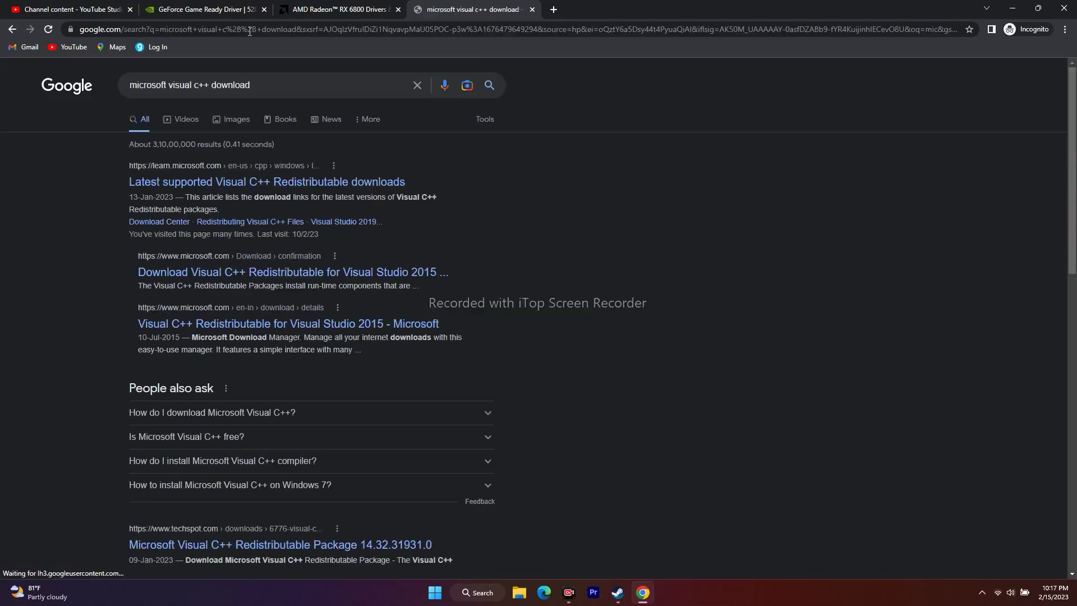
left_click(215, 182)
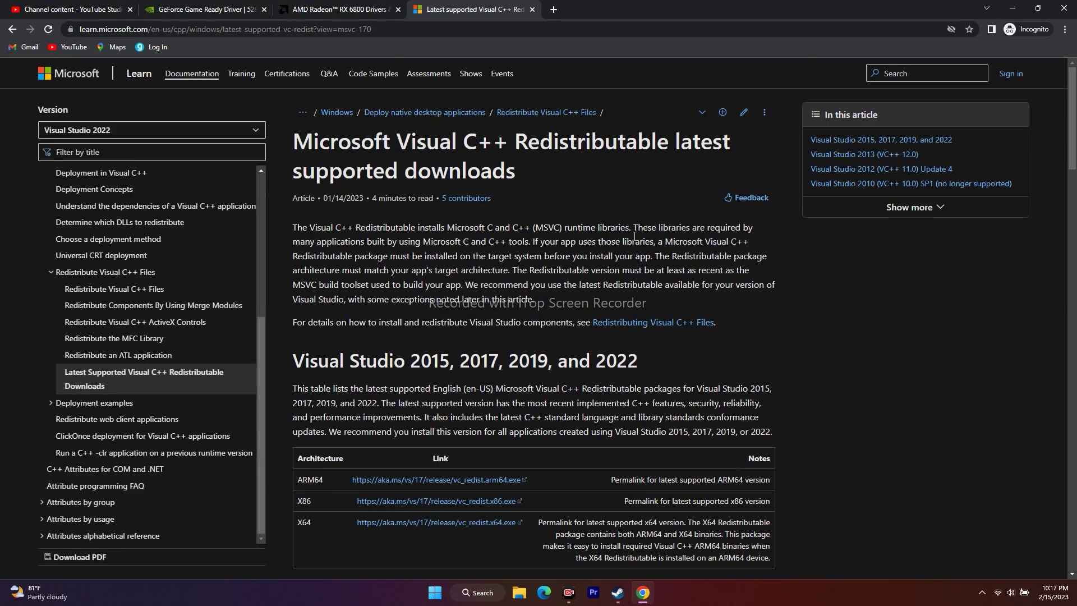
scroll(418, 290, "down", 2)
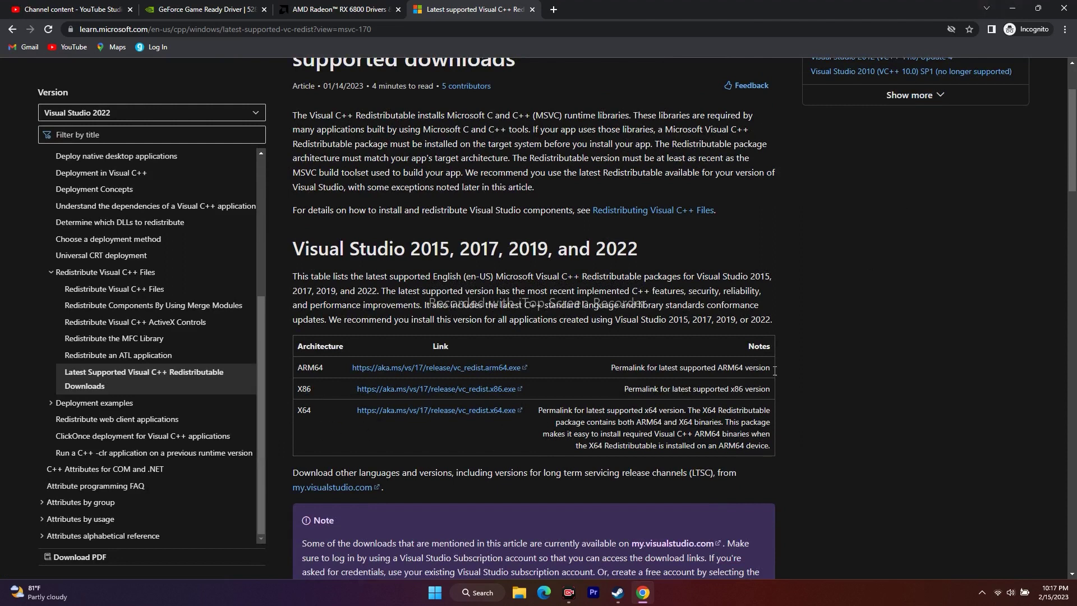
Minimize Chrome, check the system type in the About section of Windows Settings, and close Settings
left_click(1014, 9)
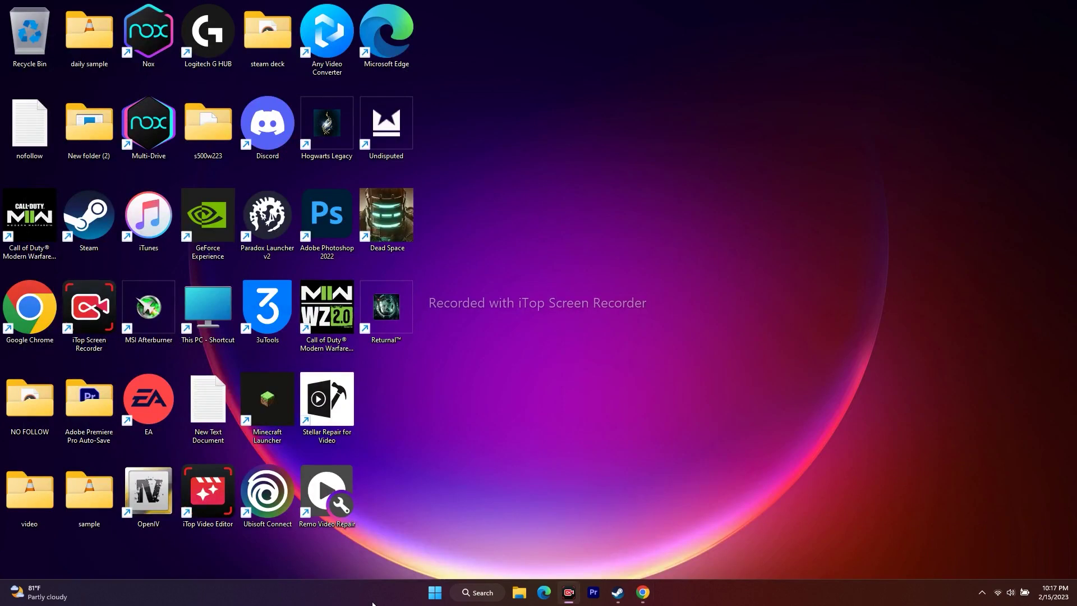
left_click(482, 596)
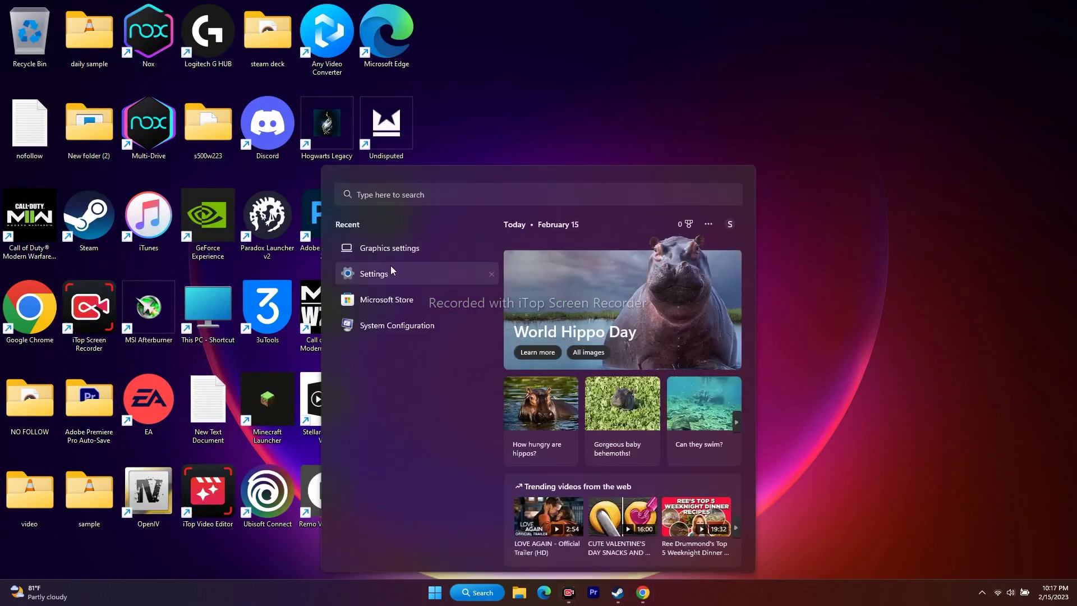
left_click(390, 265)
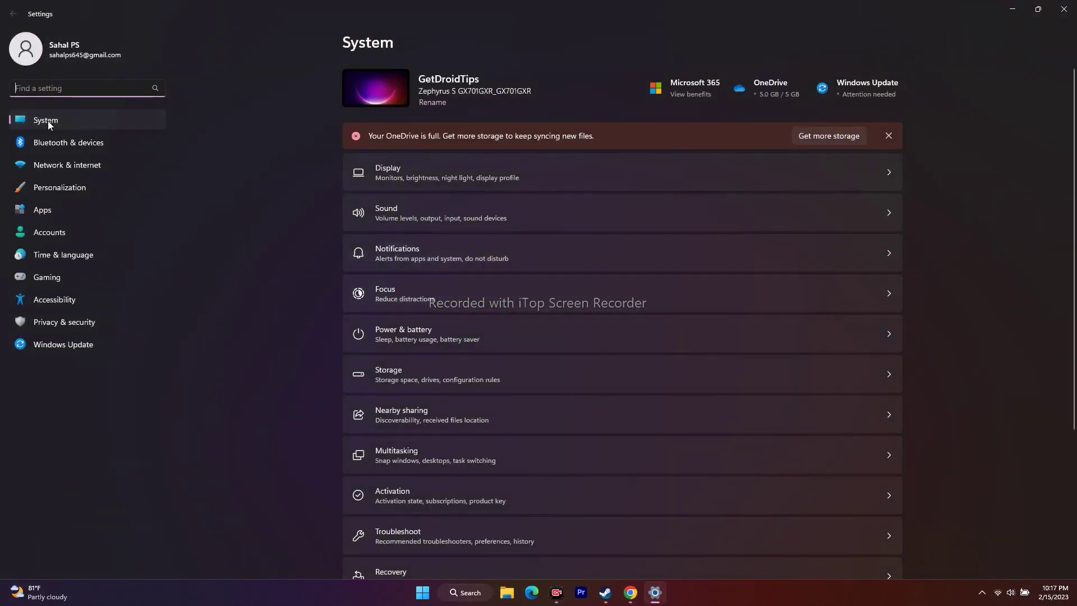
scroll(952, 233, "down", 3)
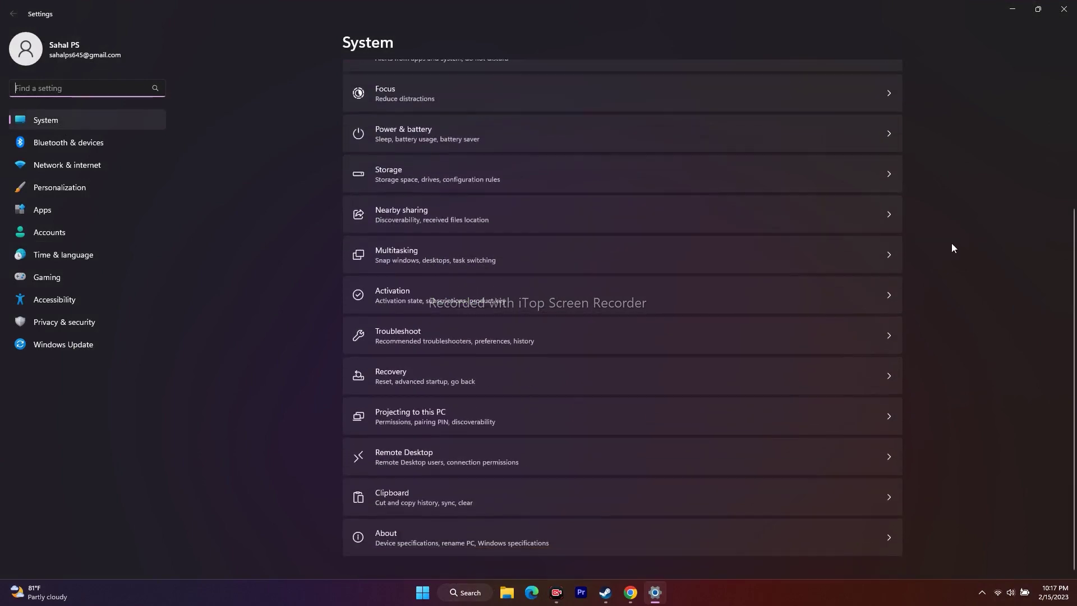
left_click(404, 536)
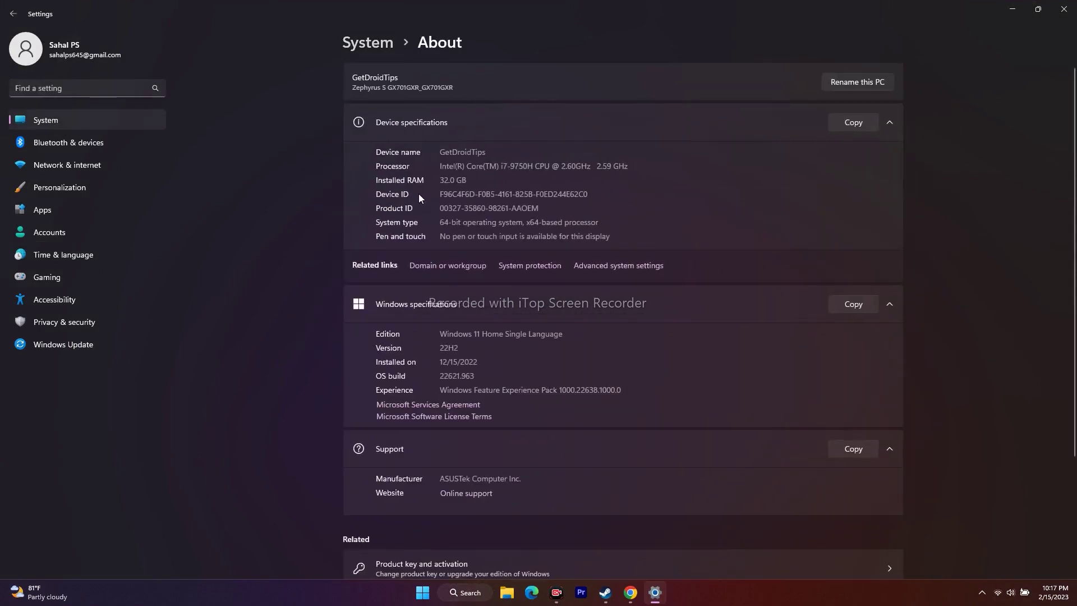
left_click_drag(440, 222, 608, 222)
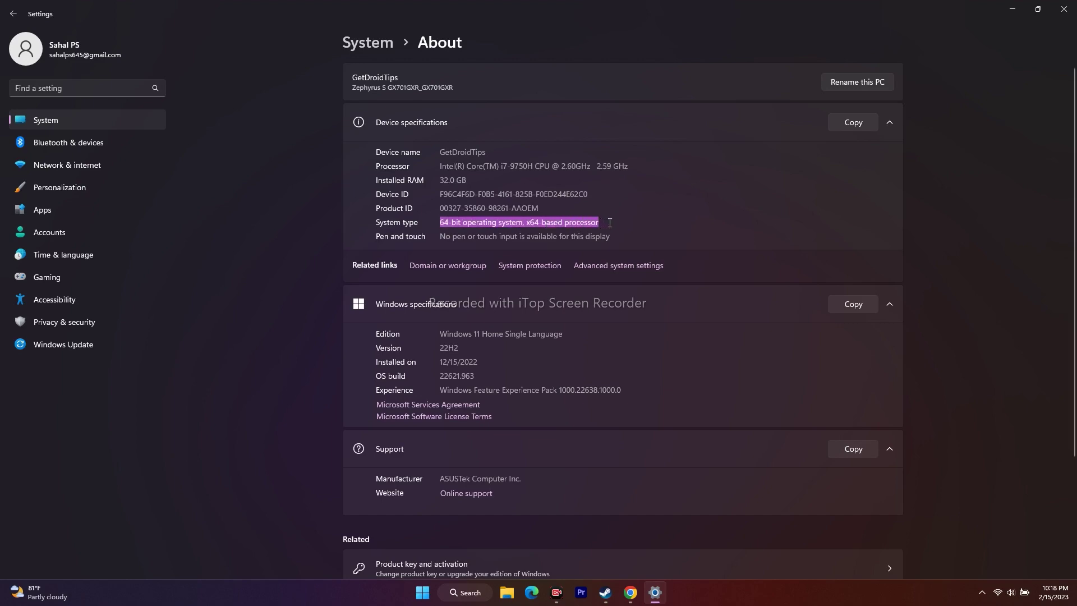
left_click(1064, 9)
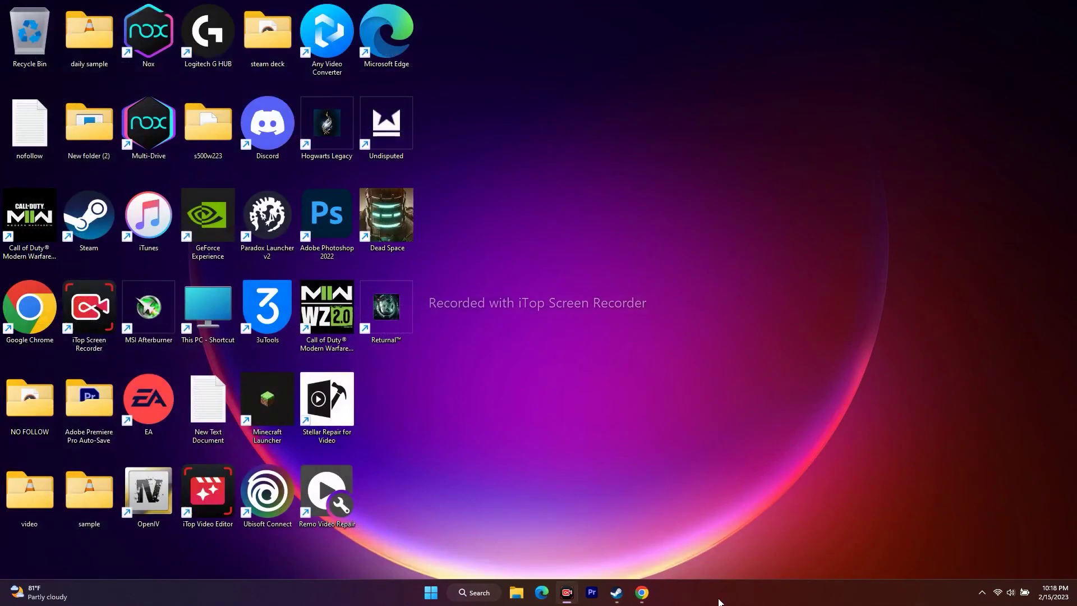
Look at the X64 download link on the Visual C++ Redistributable page in Chrome, and return to the desktop
left_click(643, 593)
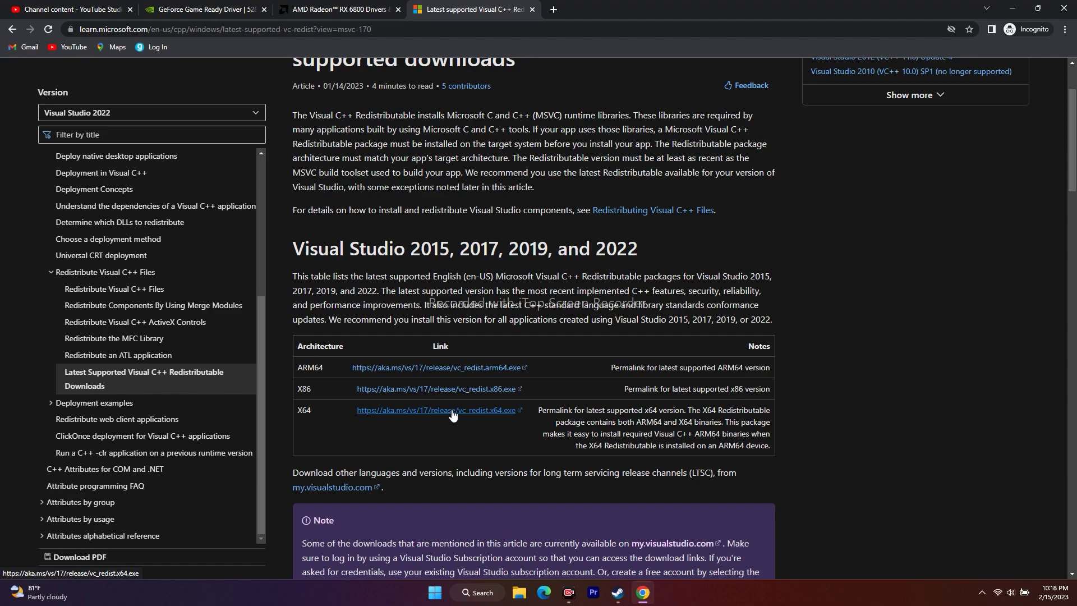
left_click(1015, 11)
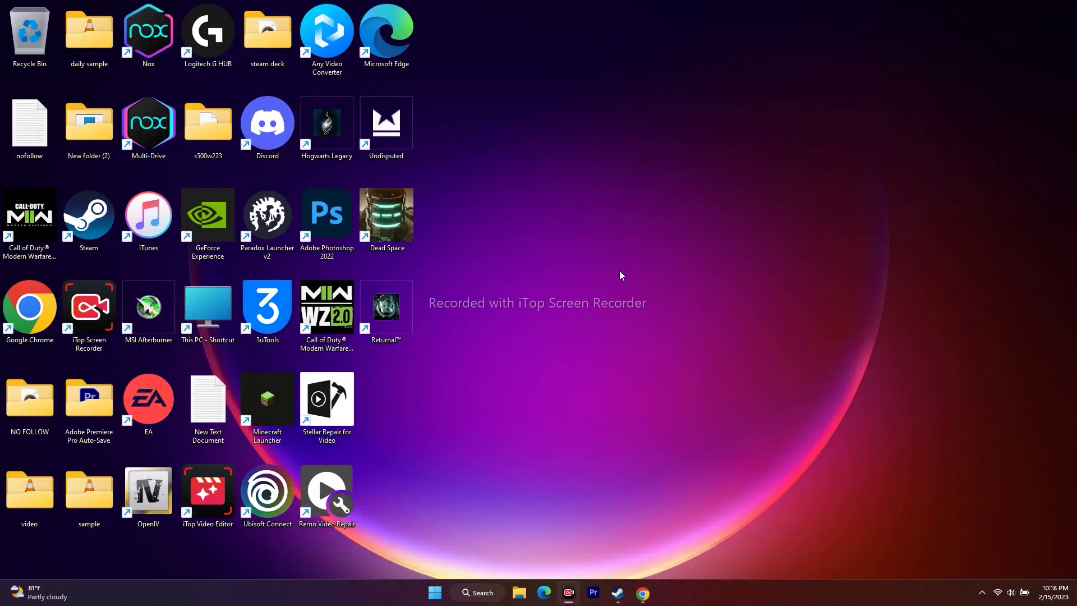
left_click(618, 590)
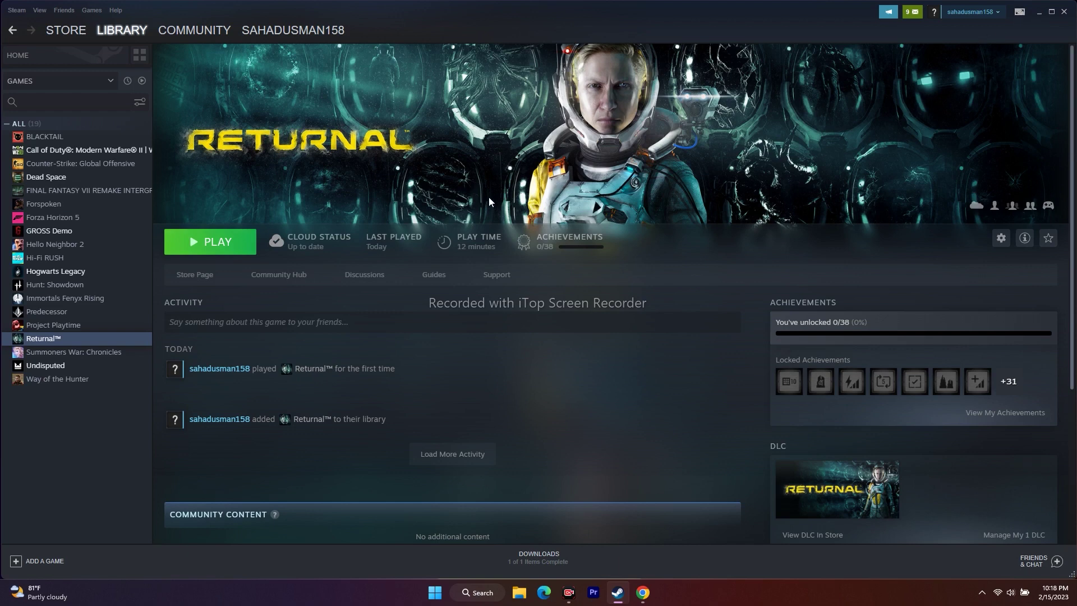
left_click(1038, 12)
Open the Windows Update page in Windows Settings
left_click(478, 592)
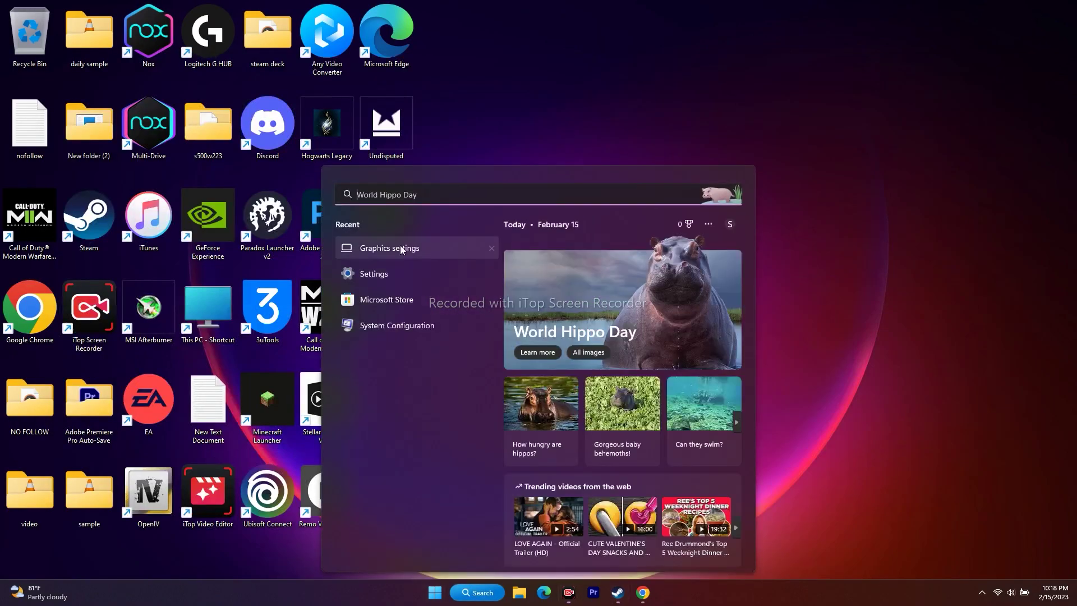
left_click(383, 274)
left_click(117, 346)
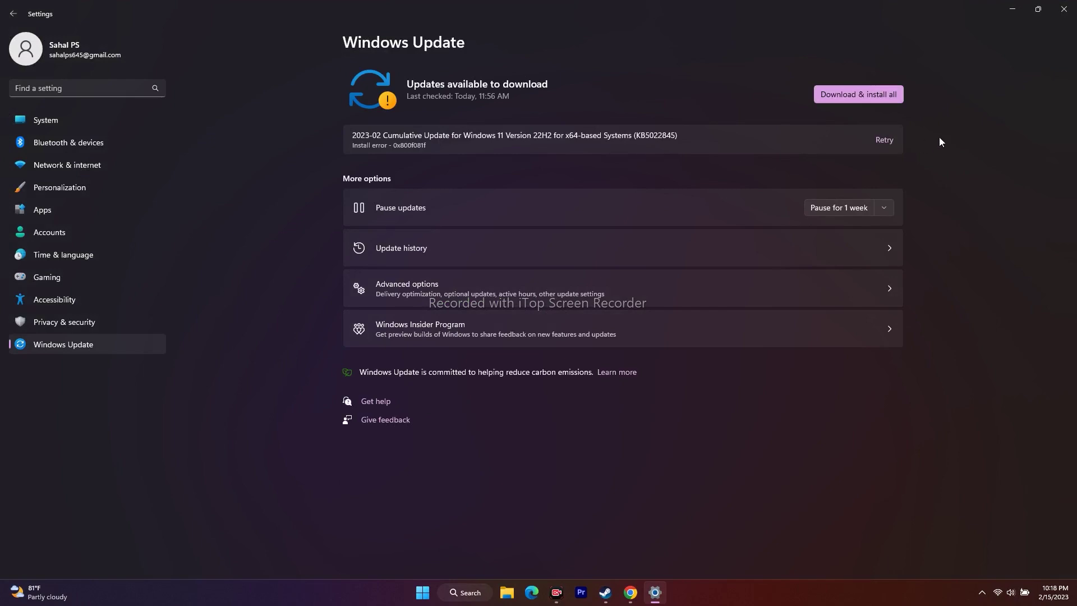
Close Windows Settings, look at the Visual C++ Redistributable article in Chrome, and minimize the browser
left_click(1063, 9)
left_click(643, 592)
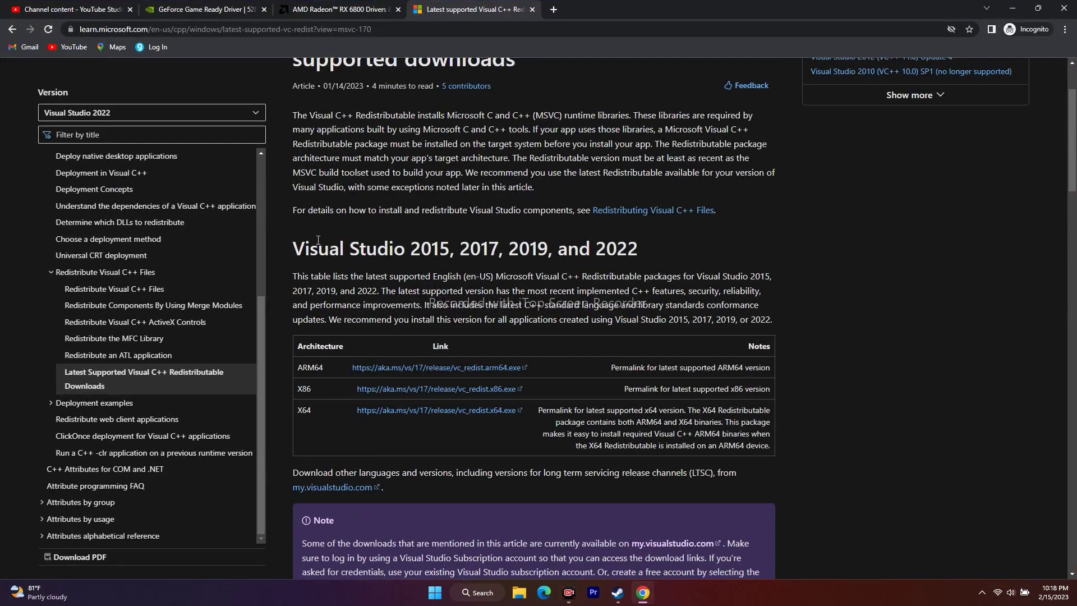
left_click(1012, 9)
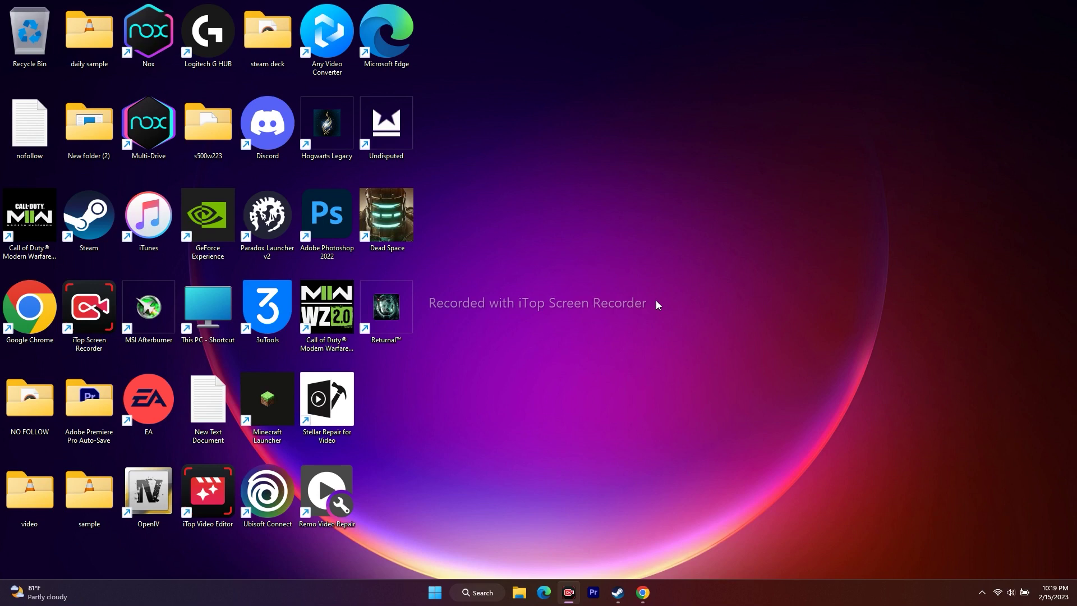
Search Windows for "view", open View advanced system settings, and move the System Properties window clear of the desktop icons
left_click(477, 593)
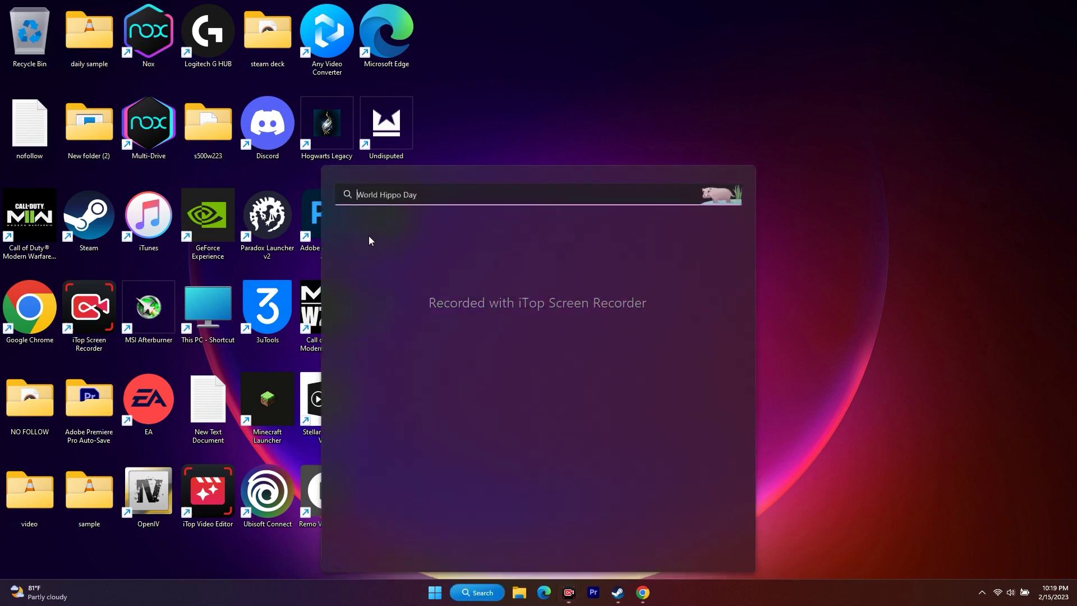
type("vi")
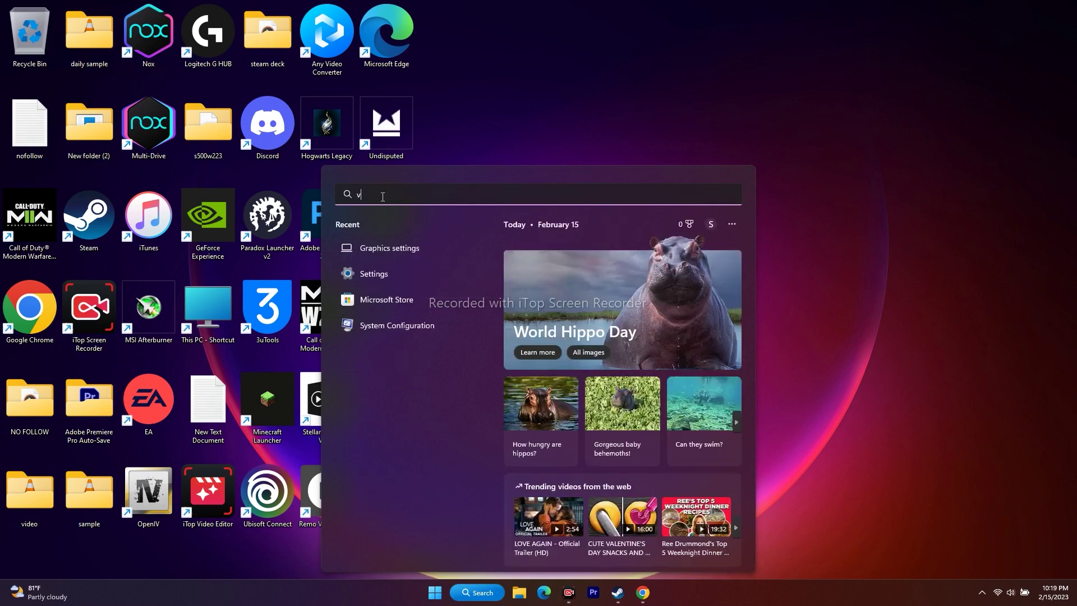
type("view")
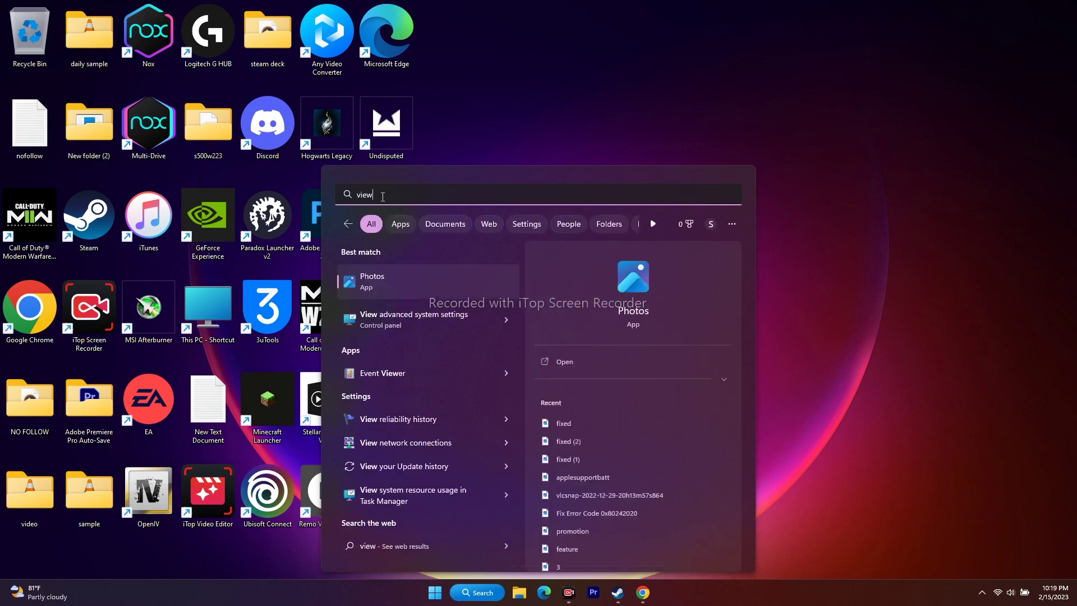
left_click(441, 321)
left_click_drag(209, 111, 622, 58)
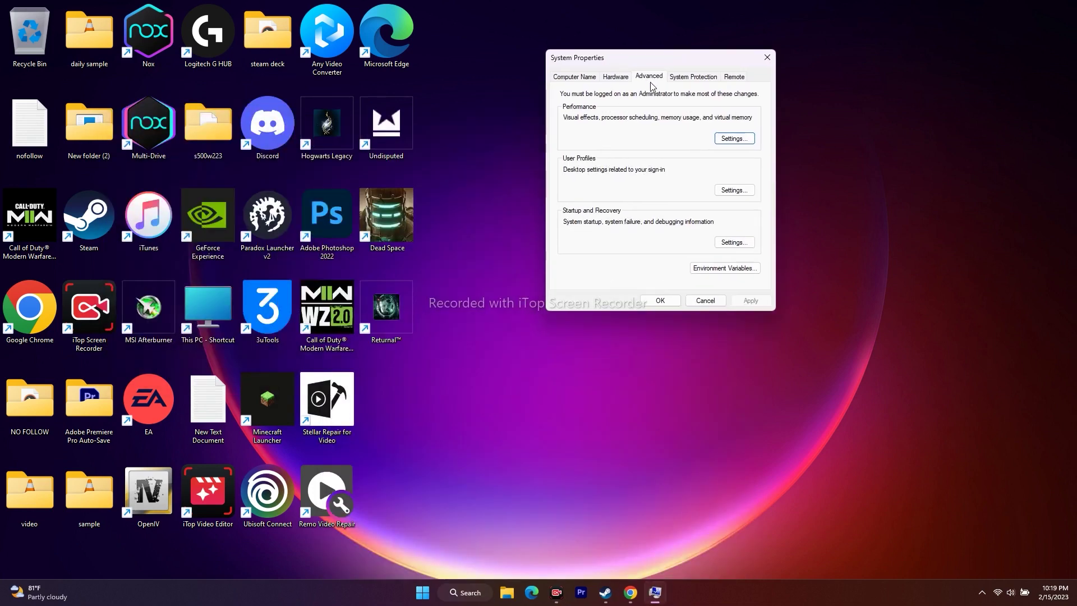
Open the Virtual Memory dialog from the advanced performance options and move it aside
left_click(733, 139)
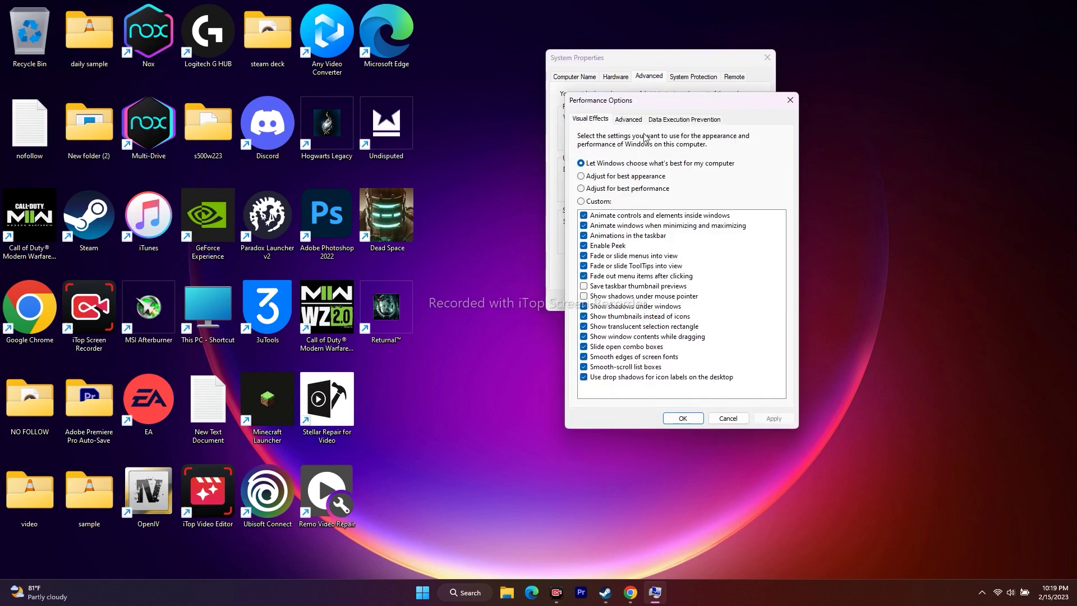
left_click(627, 120)
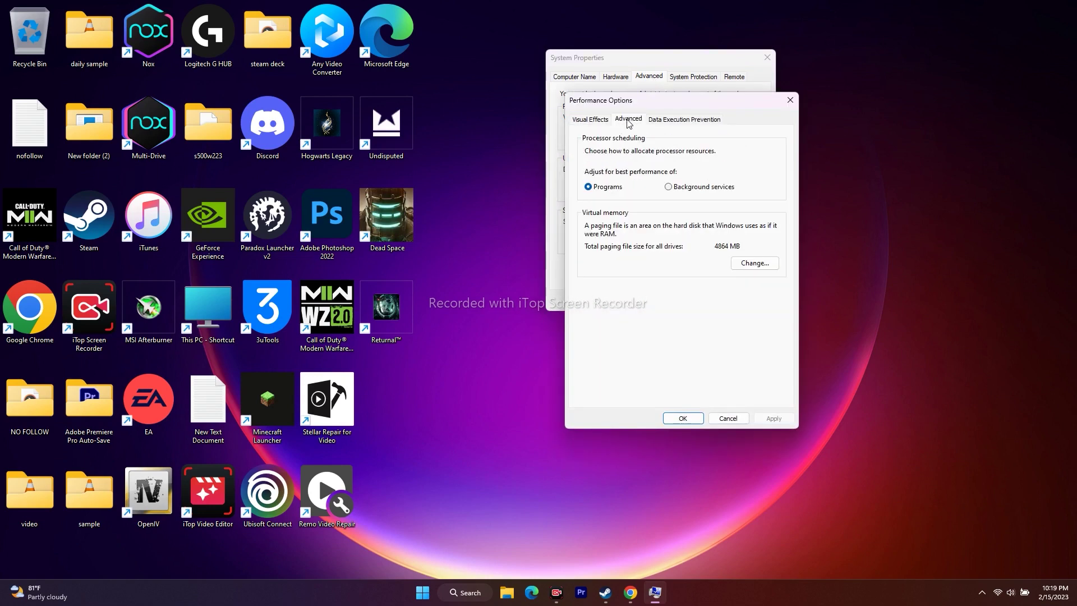
left_click(754, 263)
left_click_drag(667, 129, 556, 133)
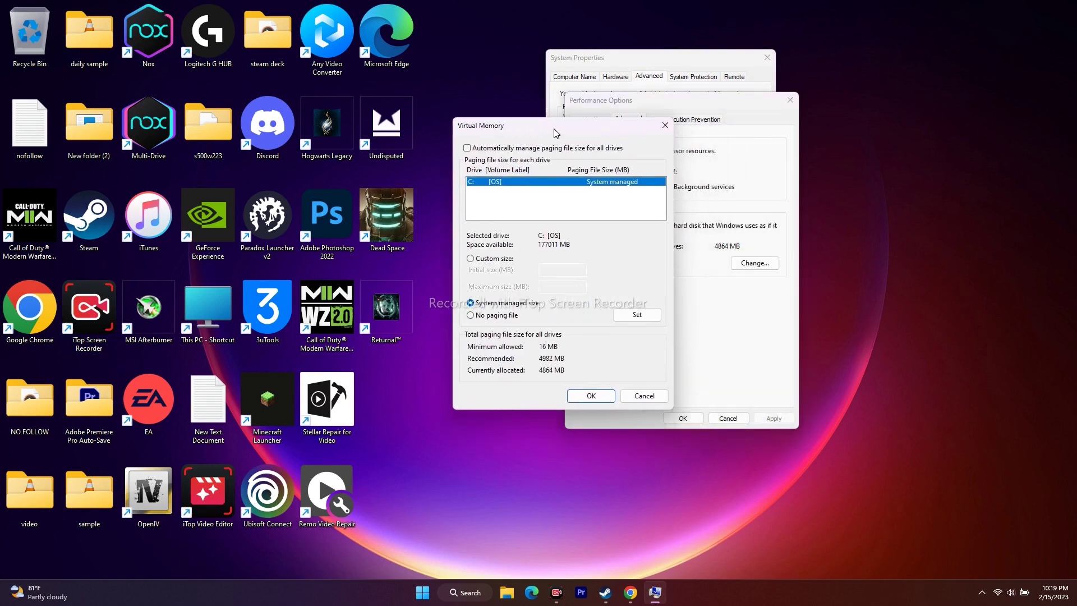
Leave automatic paging file management off and choose a custom size for the C: drive's paging file
left_click(467, 149)
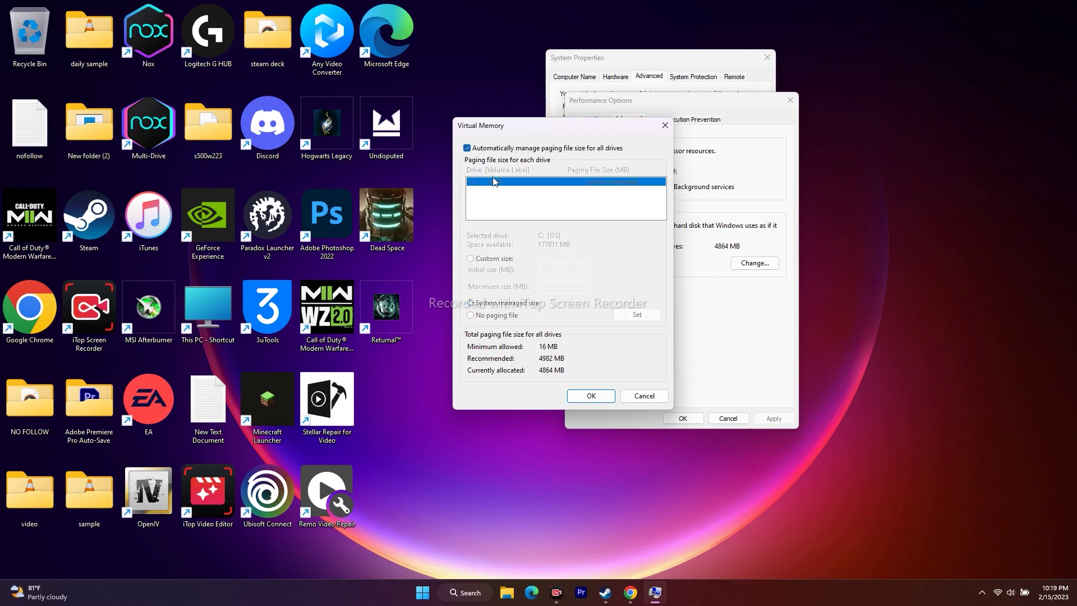
left_click(468, 148)
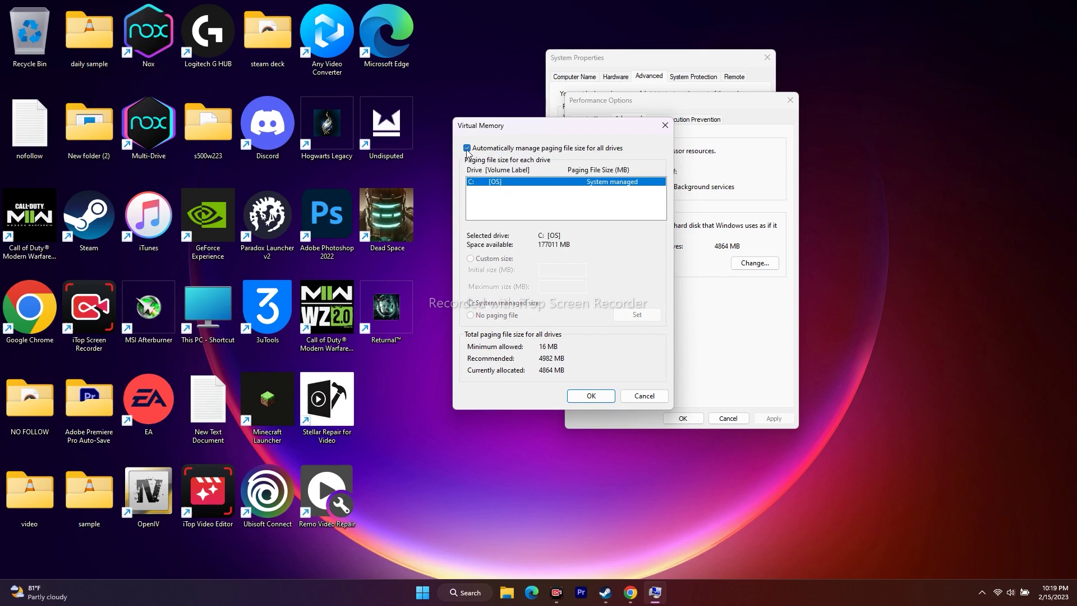
left_click(492, 190)
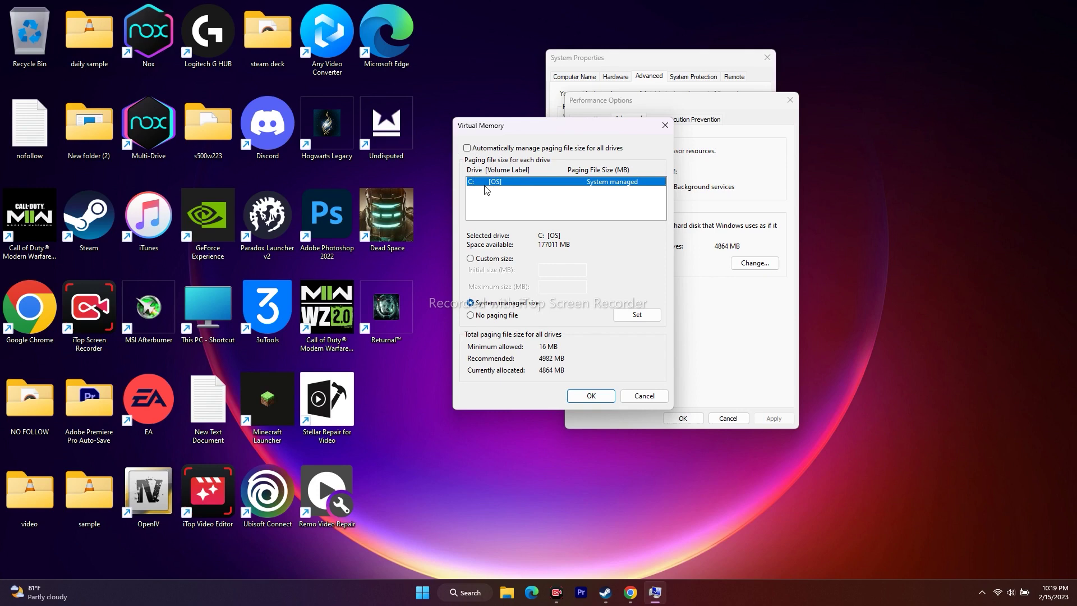
left_click(466, 148)
left_click(467, 148)
left_click(471, 259)
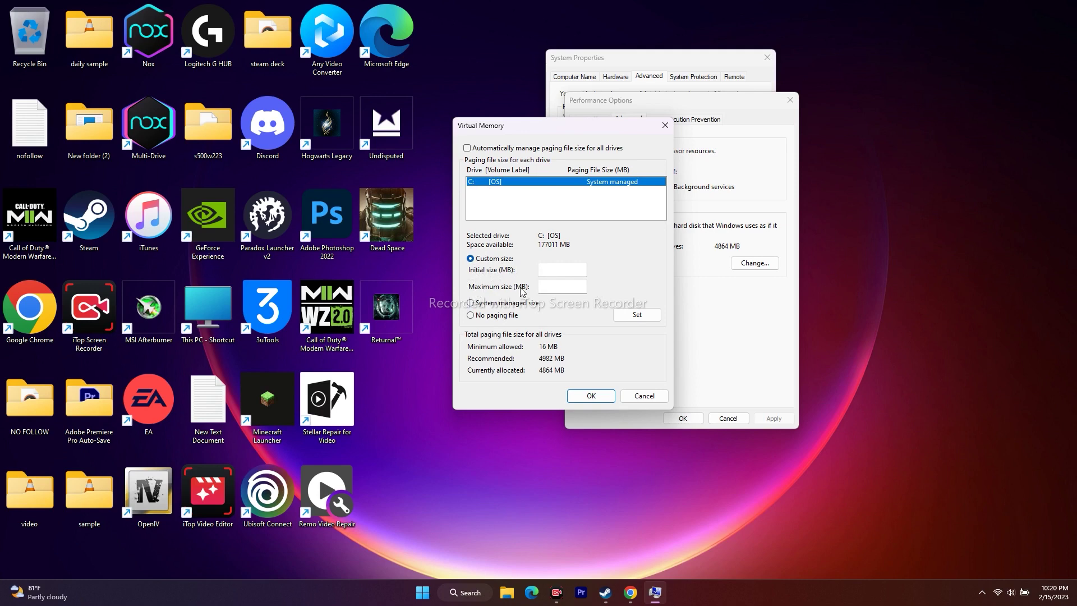
Search Windows for "calc", open Calculator, and minimize it
left_click(468, 593)
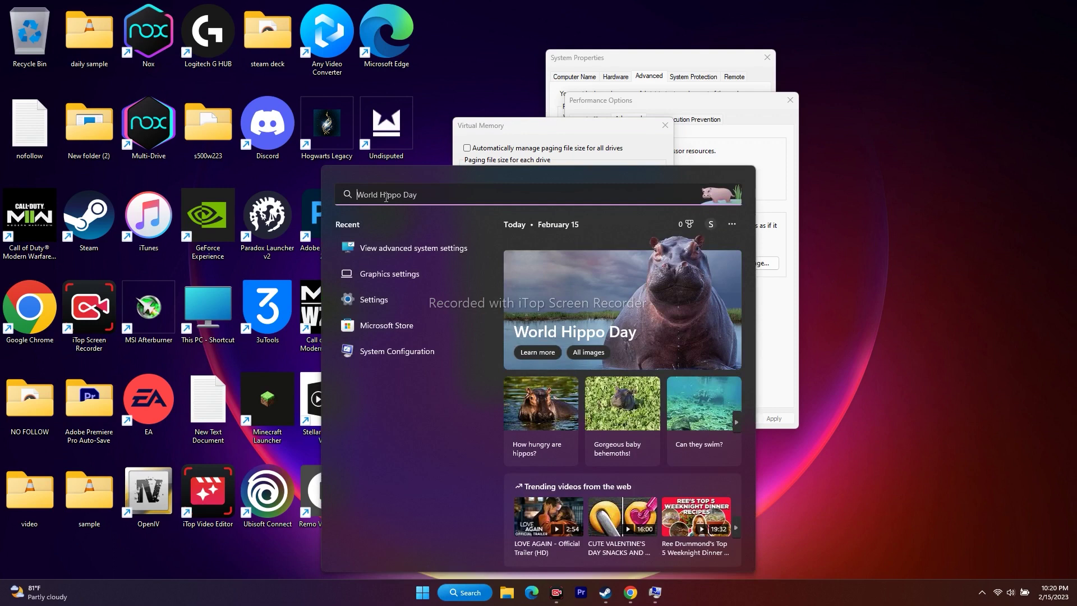
type("calc")
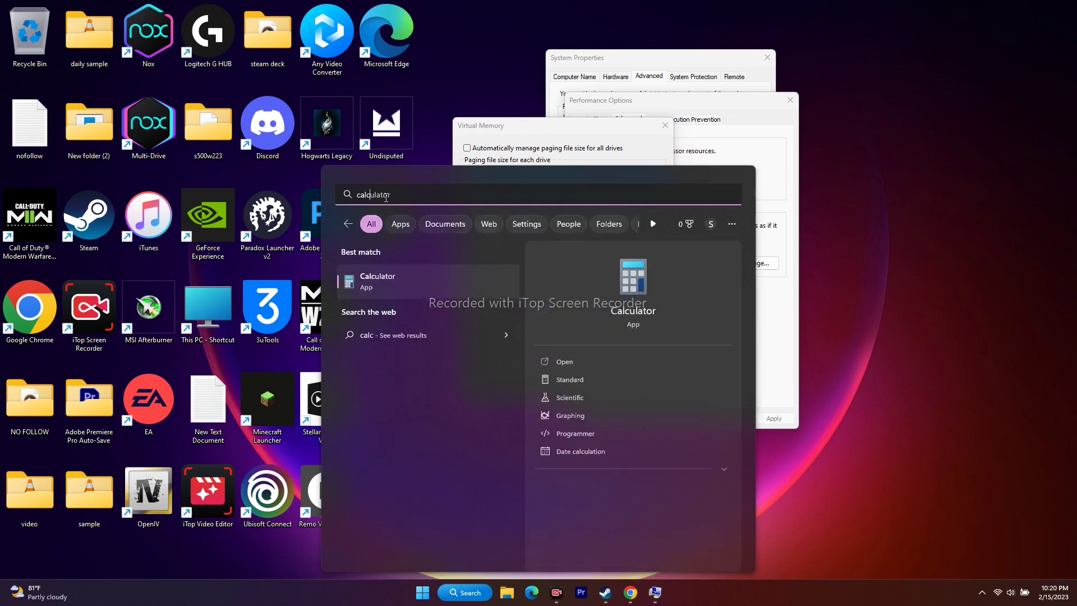
left_click(386, 284)
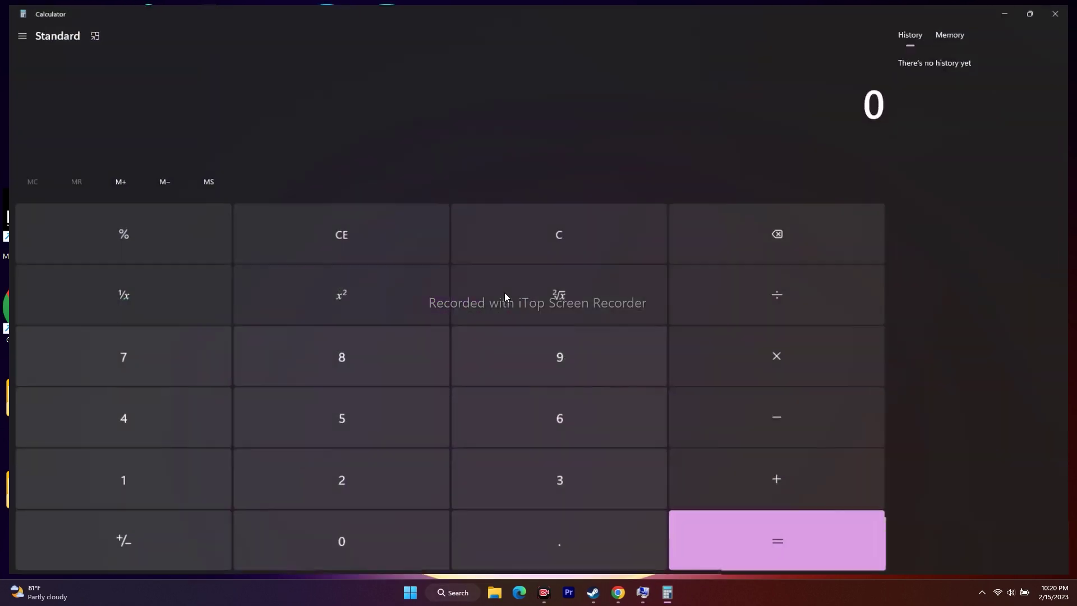
left_click(1012, 9)
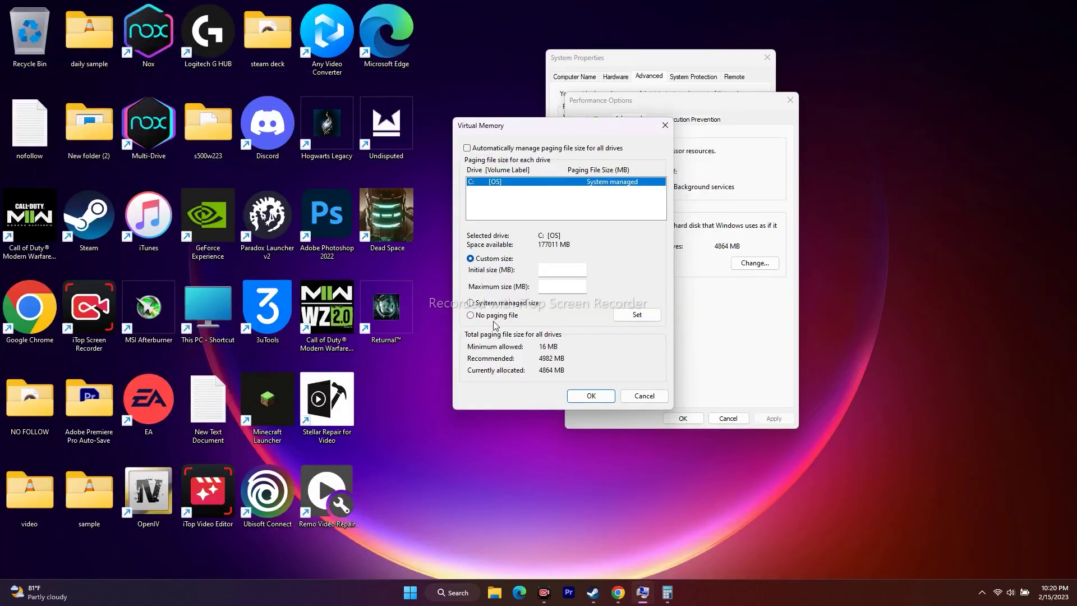
Check the installed RAM on the About page of Windows Settings, and minimize Settings
left_click(445, 599)
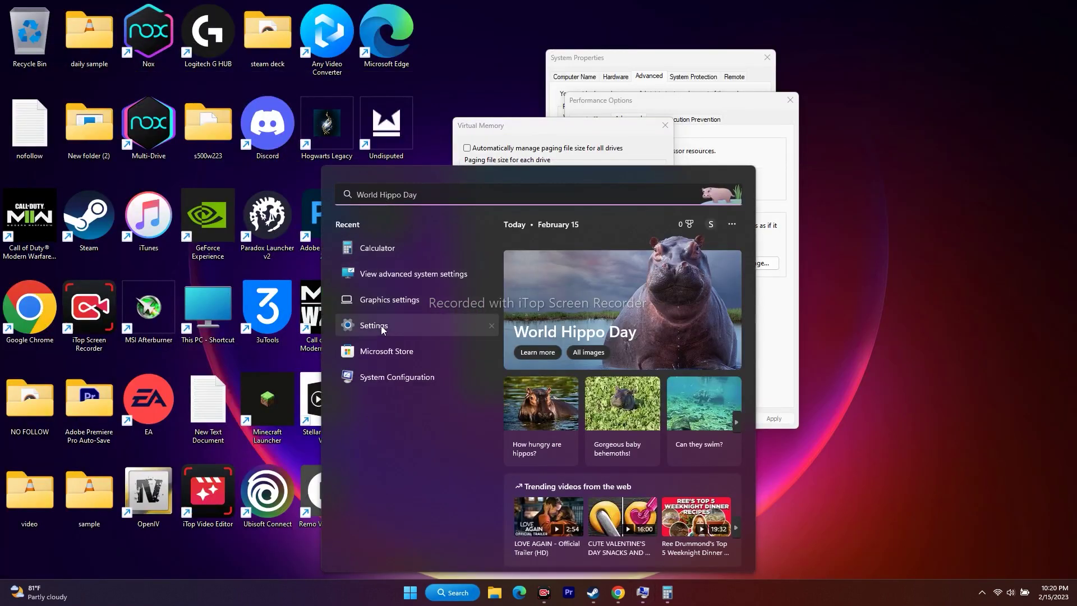
left_click(382, 325)
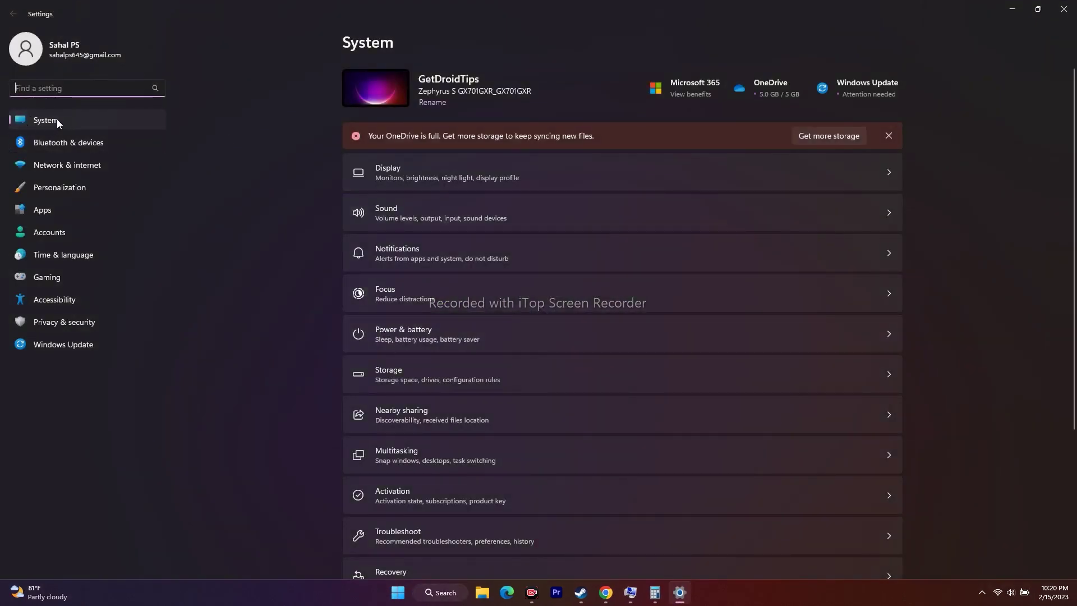
scroll(1038, 278, "down", 3)
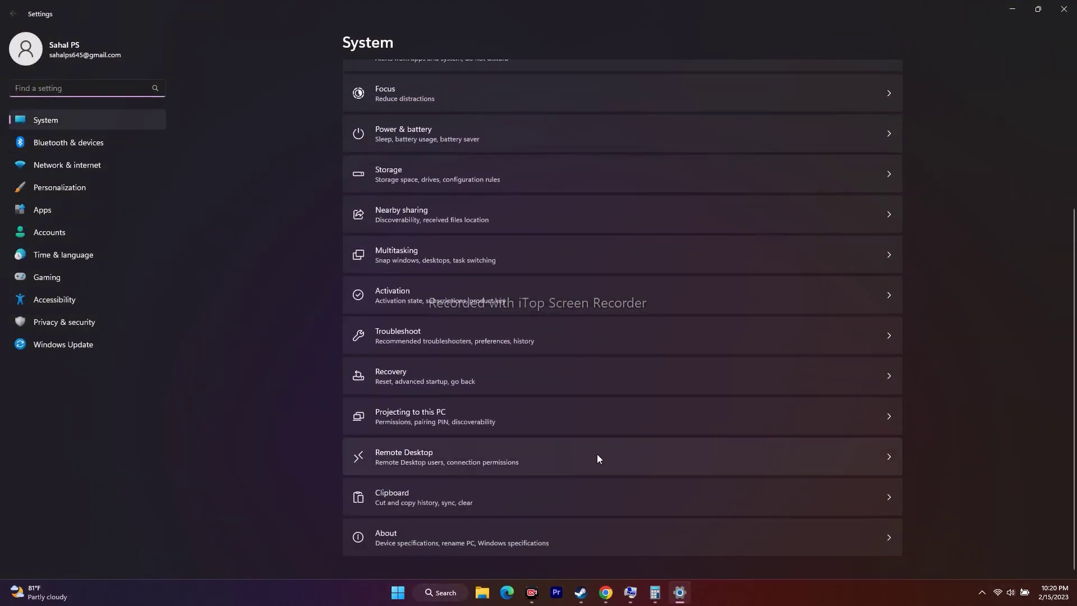
left_click(388, 534)
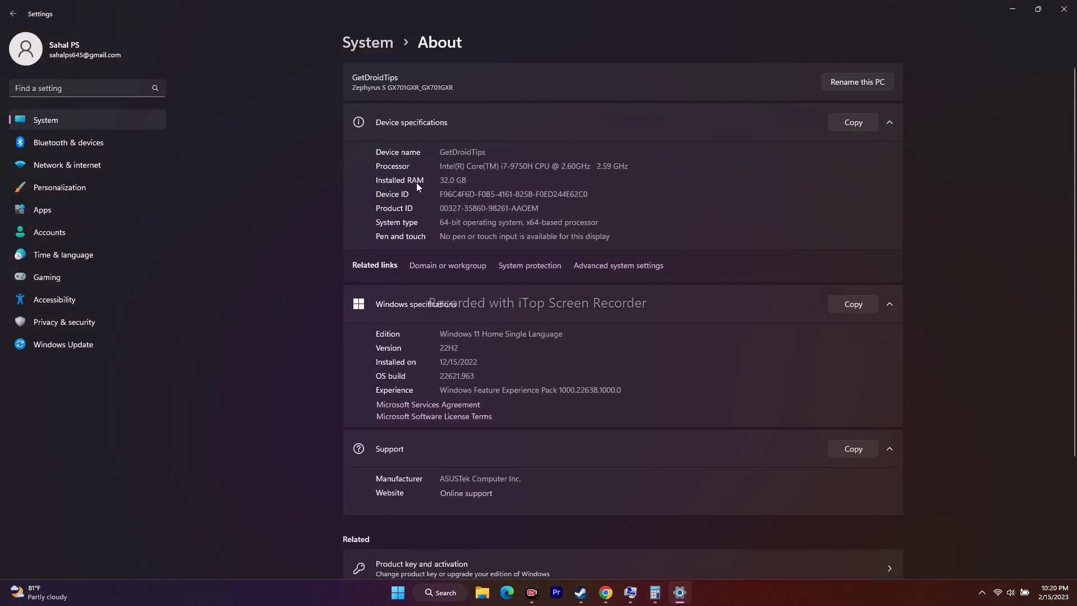
left_click_drag(441, 181, 474, 179)
left_click(1012, 9)
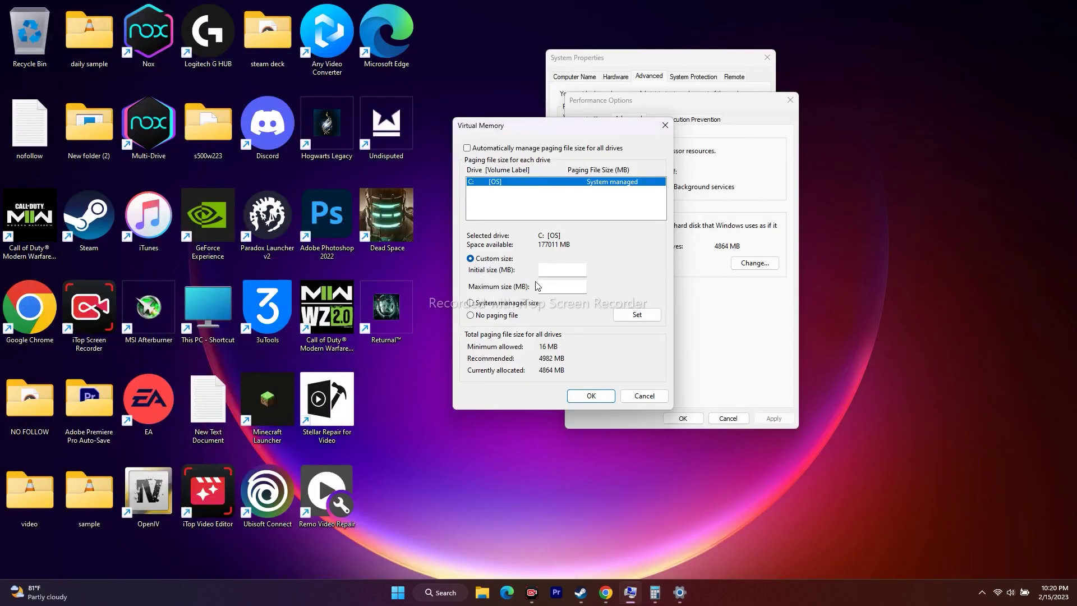
Return to Calculator from the paging file's initial size field and multiply 32 by 1024
left_click(553, 272)
left_click(655, 593)
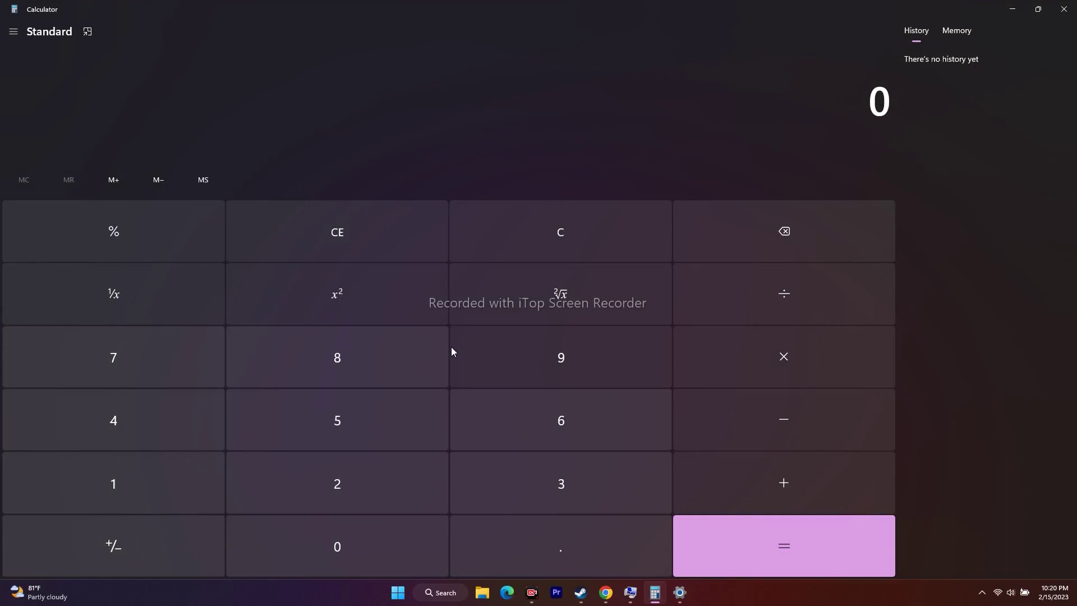
left_click(494, 477)
left_click(394, 494)
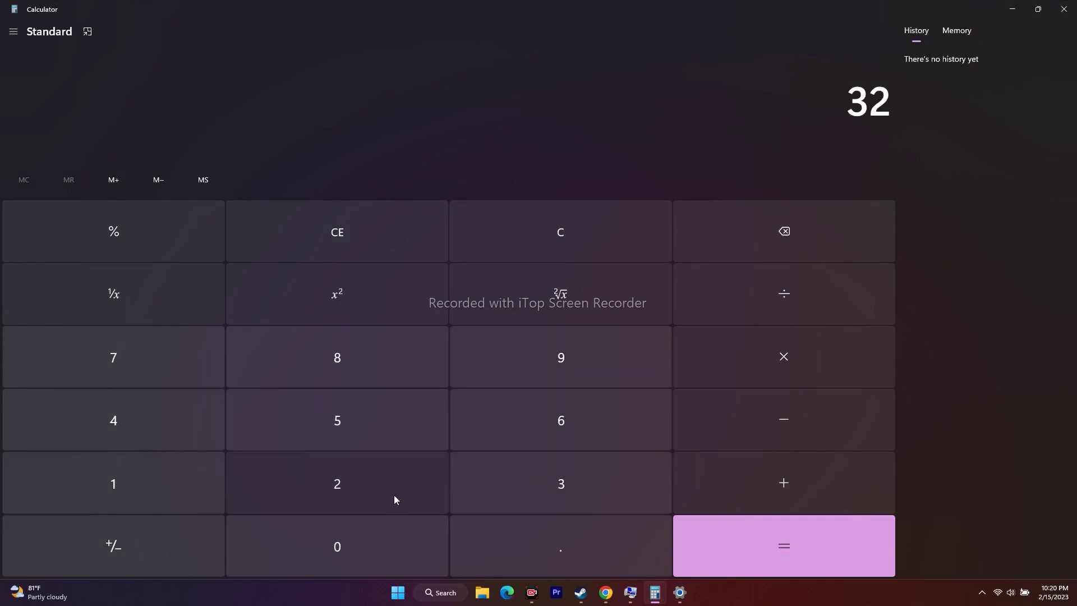
left_click(734, 352)
left_click(214, 479)
left_click(302, 556)
left_click(229, 454)
left_click(113, 420)
left_click(724, 548)
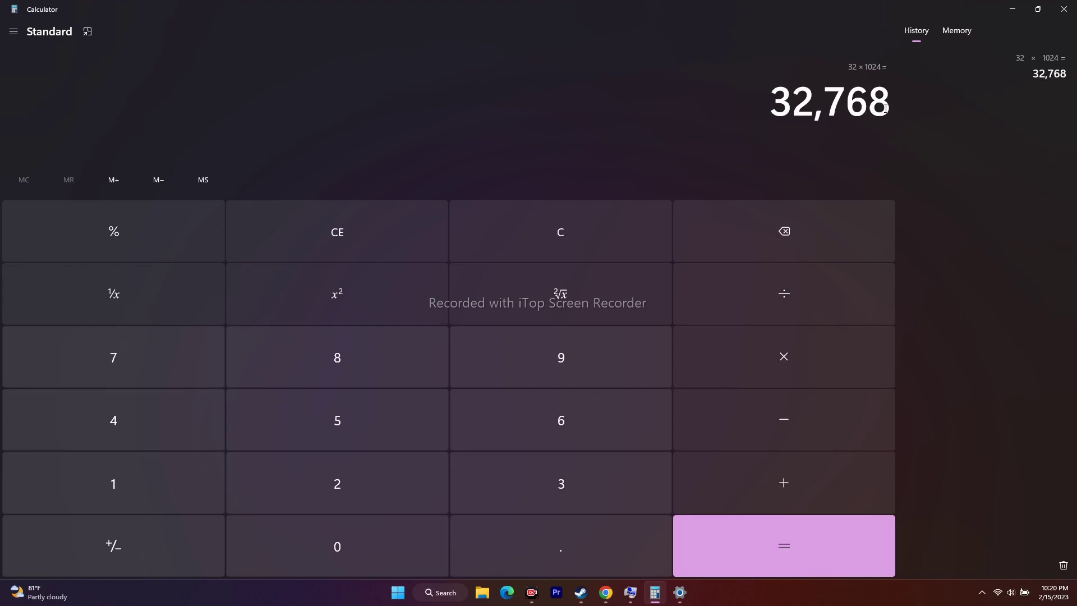
Multiply the current Calculator result by 1.5
left_click(794, 366)
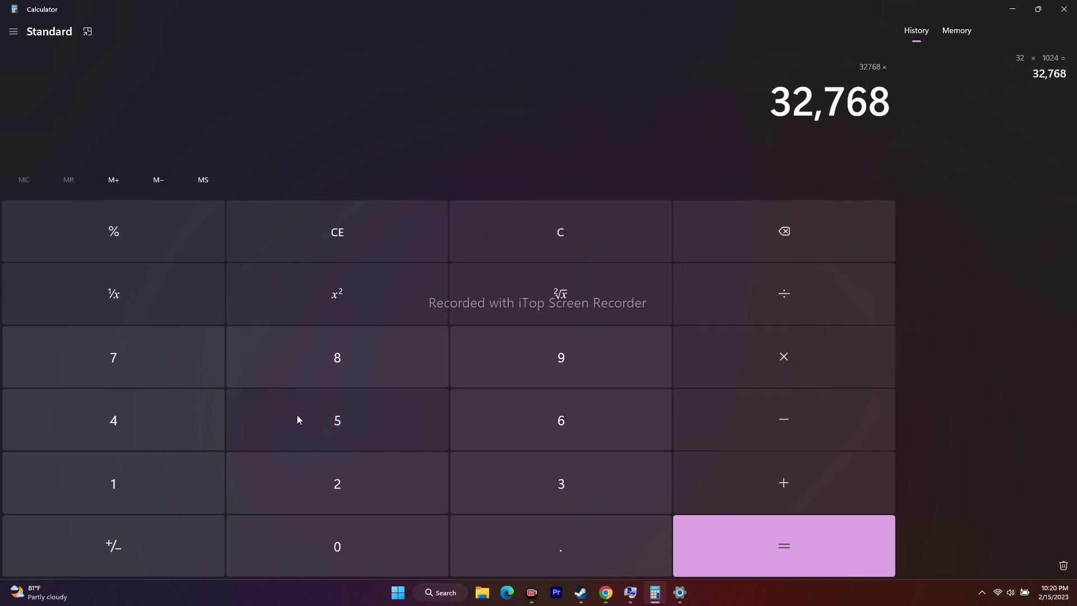
left_click(150, 474)
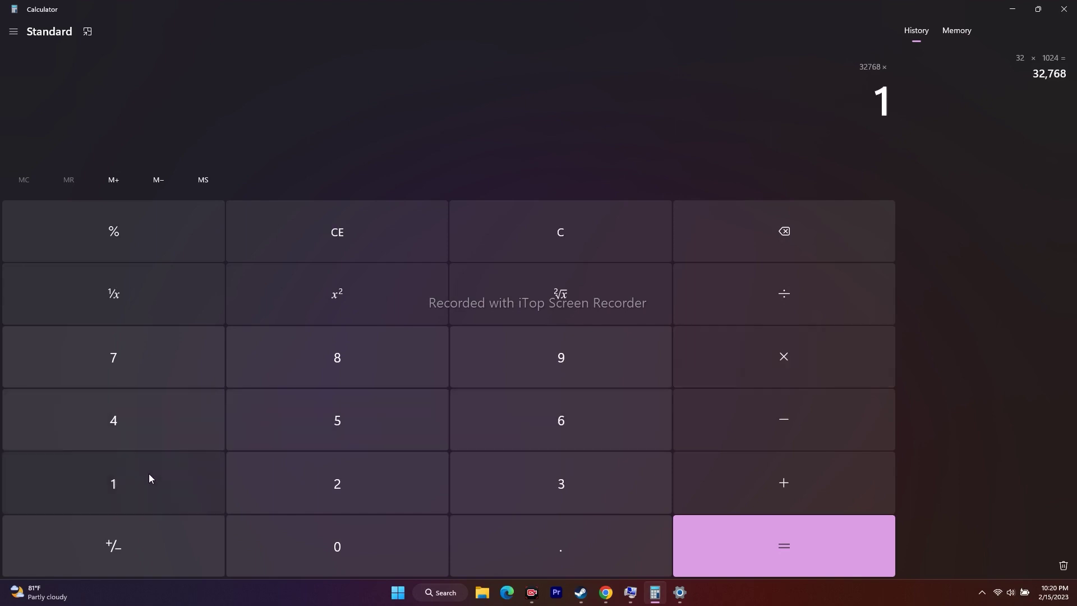
left_click(528, 551)
left_click(780, 548)
Copy the Calculator result into Virtual Memory as the initial paging file size of 49,152 MB
left_click_drag(787, 108, 883, 110)
key("ctrl+c")
right_click(884, 110)
left_click(920, 119)
left_click(1013, 17)
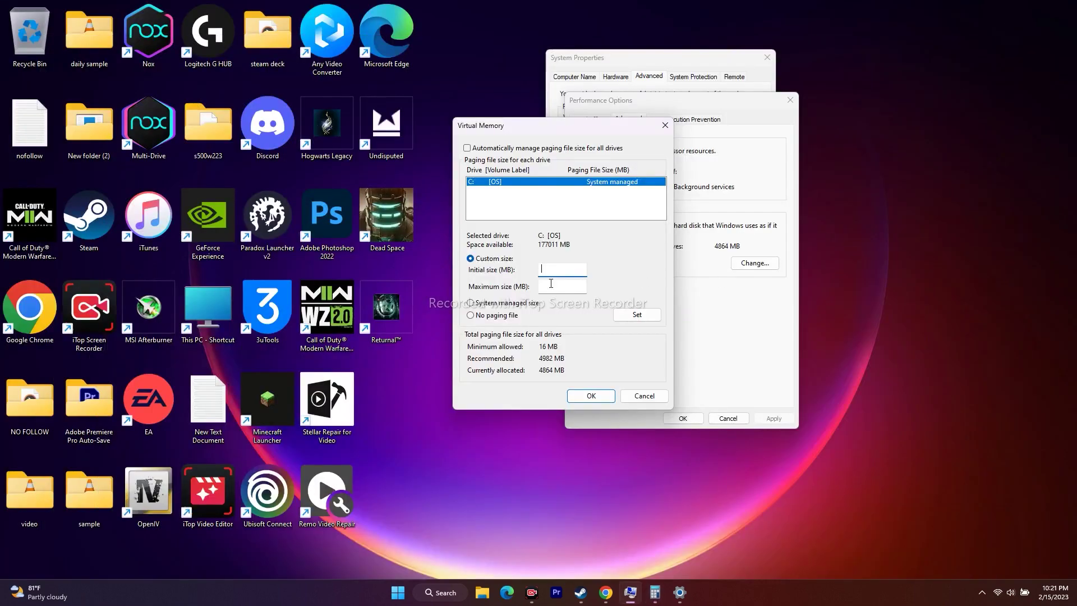
right_click(551, 271)
left_click(580, 318)
Return to Calculator for the maximum size, clear the previous entry, and multiply 32 by 1024 again
left_click(564, 287)
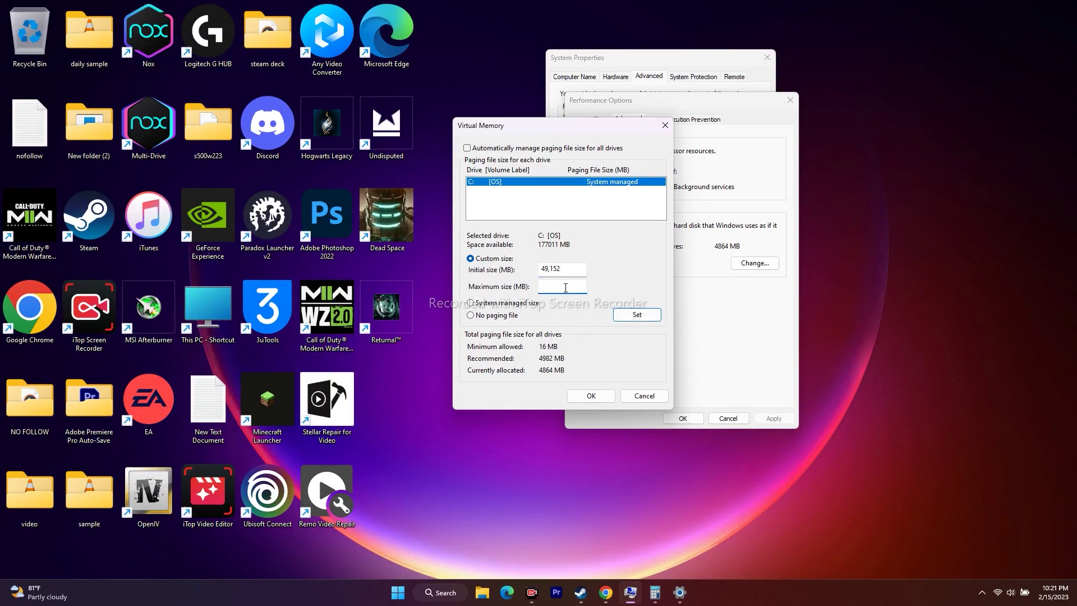
left_click(654, 593)
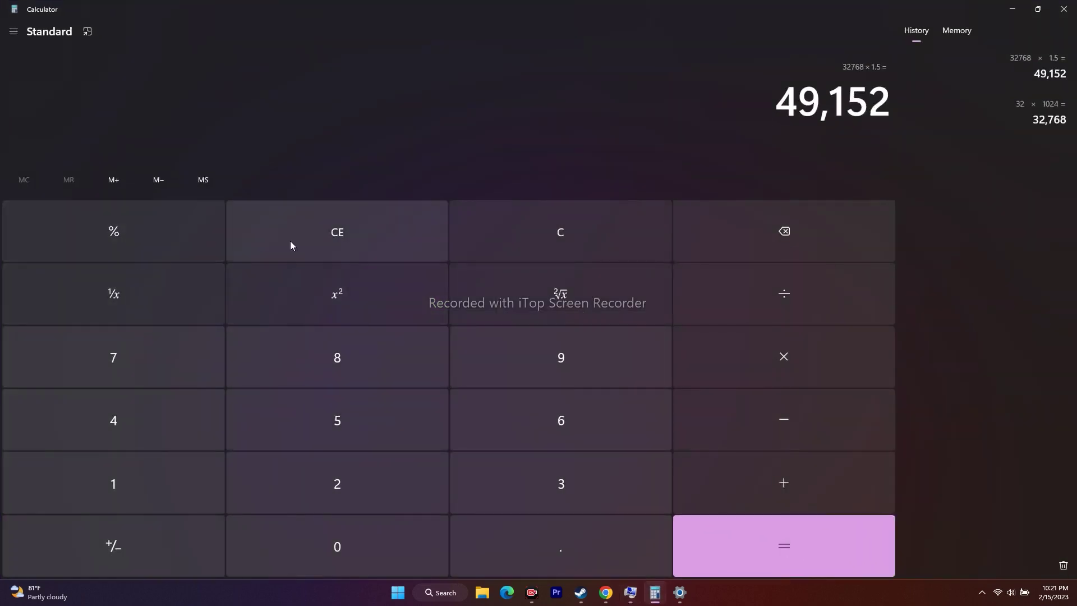
left_click(321, 235)
left_click(545, 479)
left_click(388, 473)
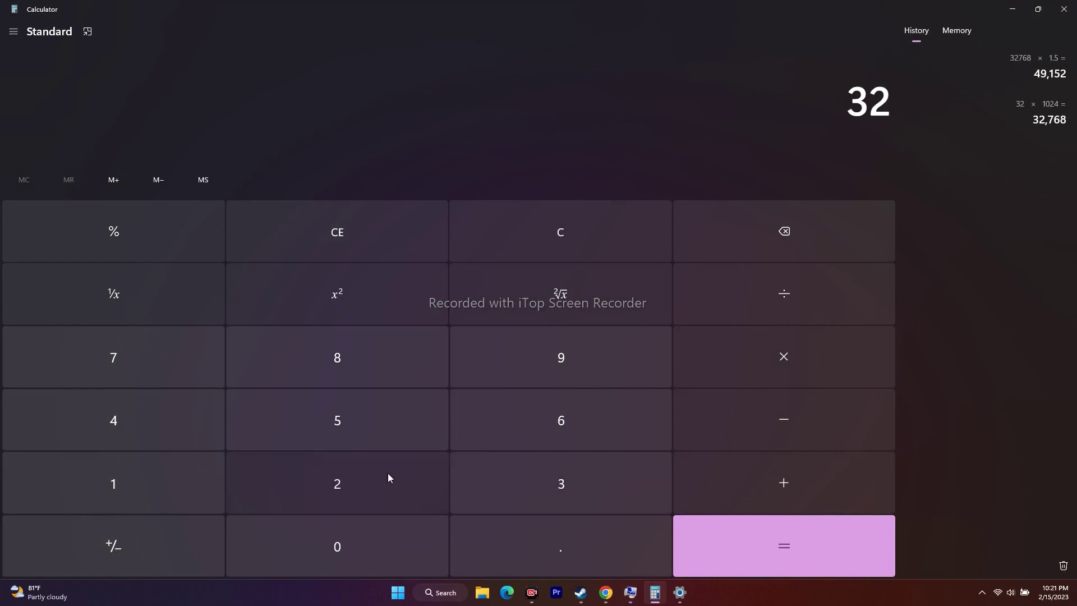
left_click(747, 369)
left_click(219, 504)
left_click(248, 530)
left_click(307, 486)
left_click(141, 424)
left_click(761, 553)
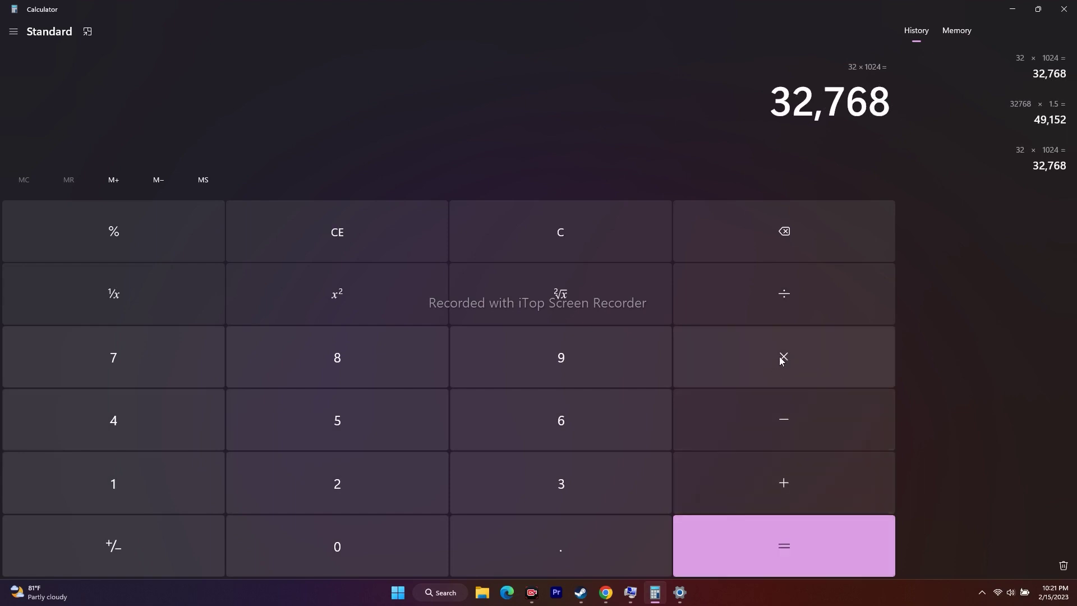
Multiply the current Calculator result by 3
left_click(784, 357)
left_click(628, 493)
left_click(777, 548)
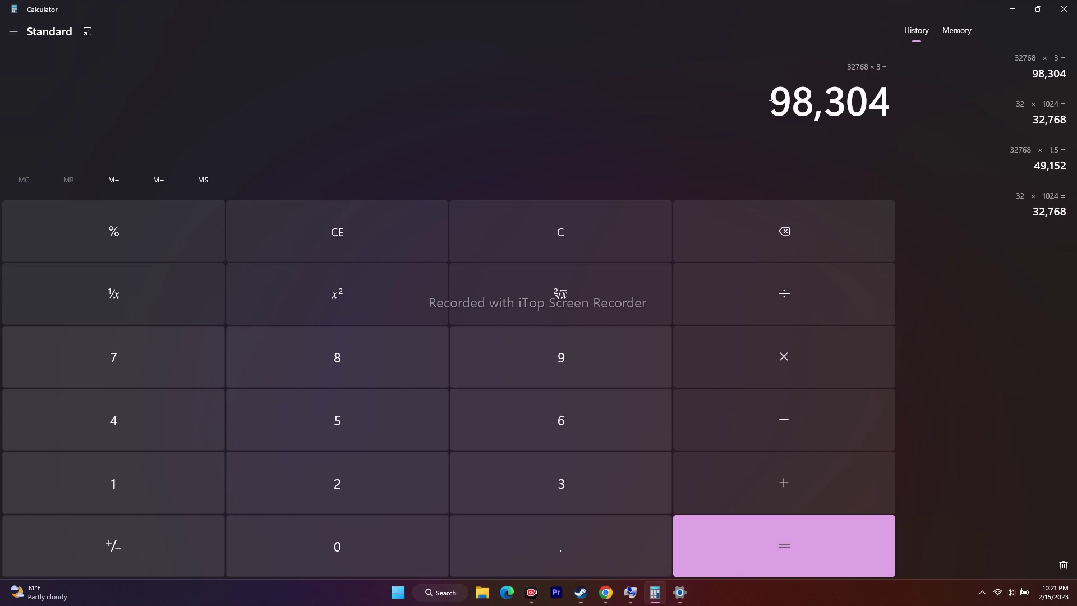
Copy the Calculator result into Virtual Memory as the maximum size of 98,304 MB, and cancel the dialog
left_click_drag(770, 99, 891, 109)
key("ctrl+c")
right_click(857, 109)
left_click(880, 119)
left_click(1012, 9)
right_click(572, 286)
left_click(602, 333)
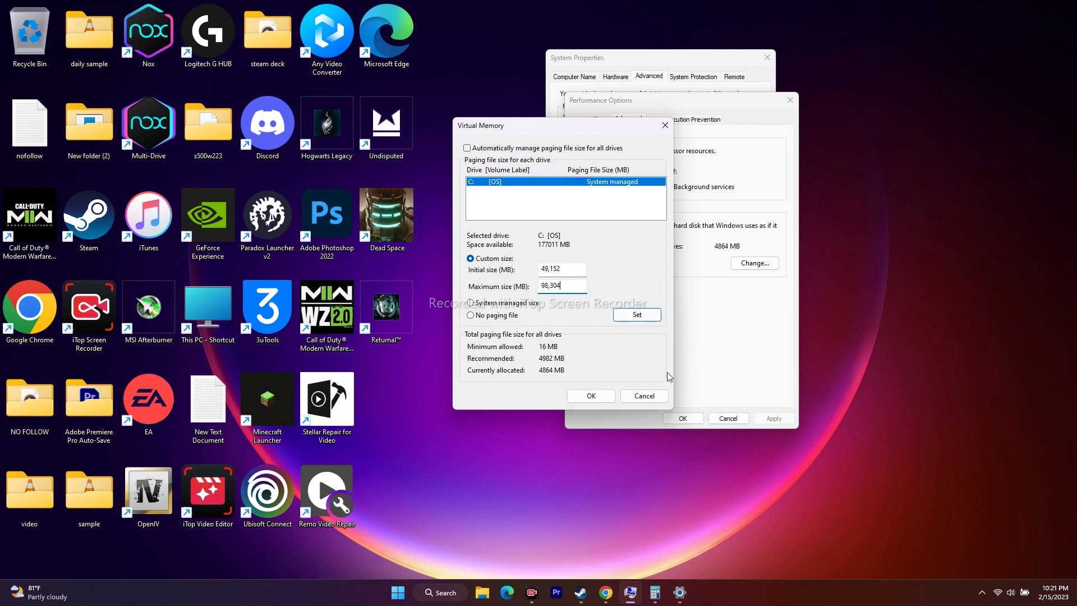
left_click(644, 396)
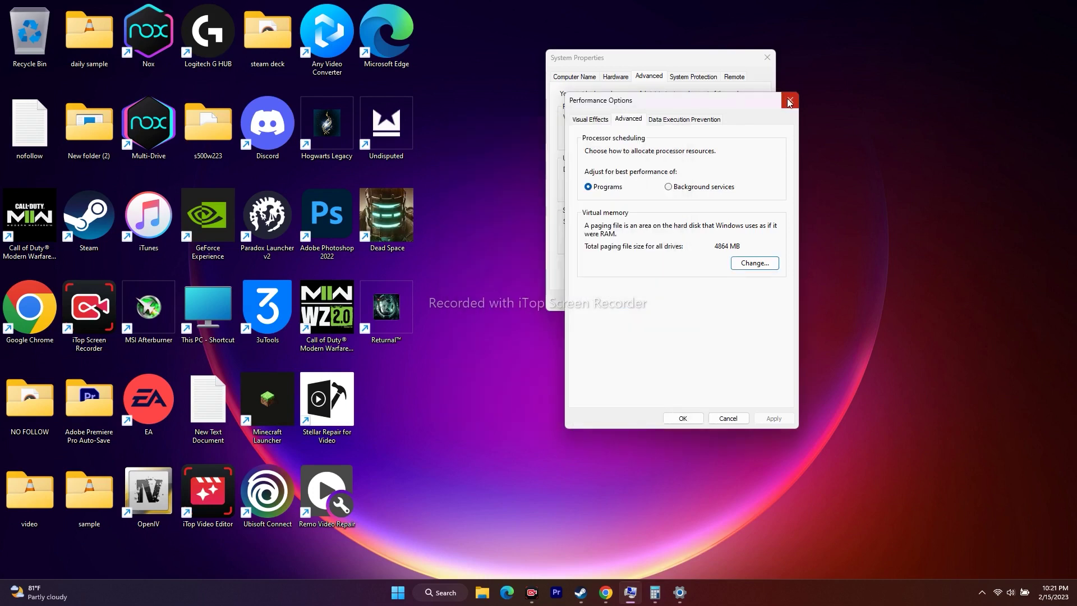
Close the Performance Options and System Properties dialogs and switch to Steam
left_click(790, 99)
left_click(767, 58)
left_click(593, 592)
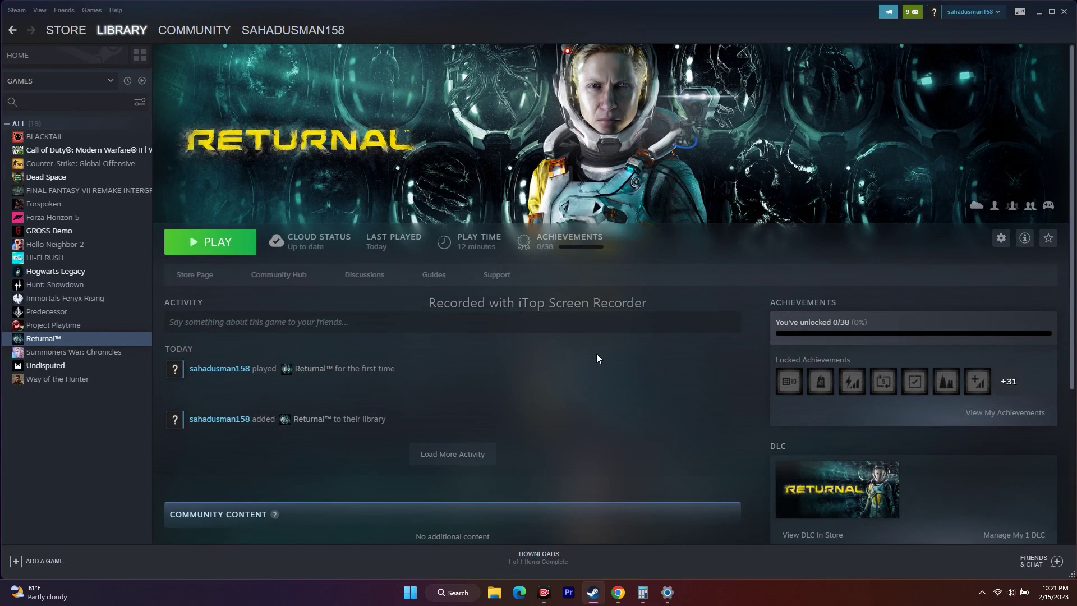
Try the launch option -dx11 in Returnal's properties, erase the entry and close the properties
right_click(61, 344)
left_click(76, 409)
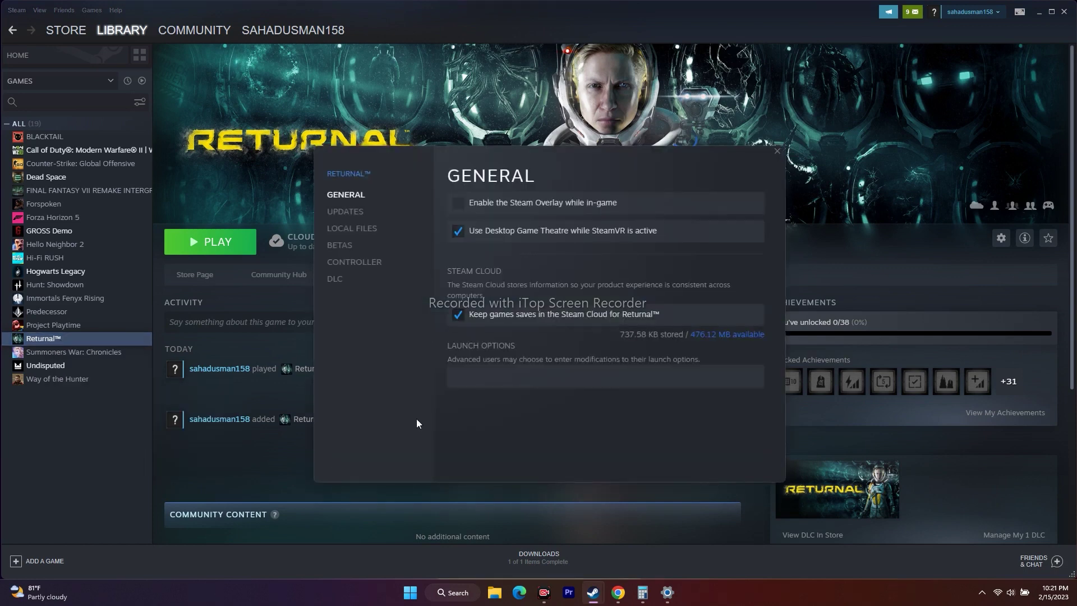
left_click(479, 374)
type("-dx11")
type("2")
key("BackSpace")
key("BackSpace")
key("BackSpace")
key("BackSpace")
left_click(779, 152)
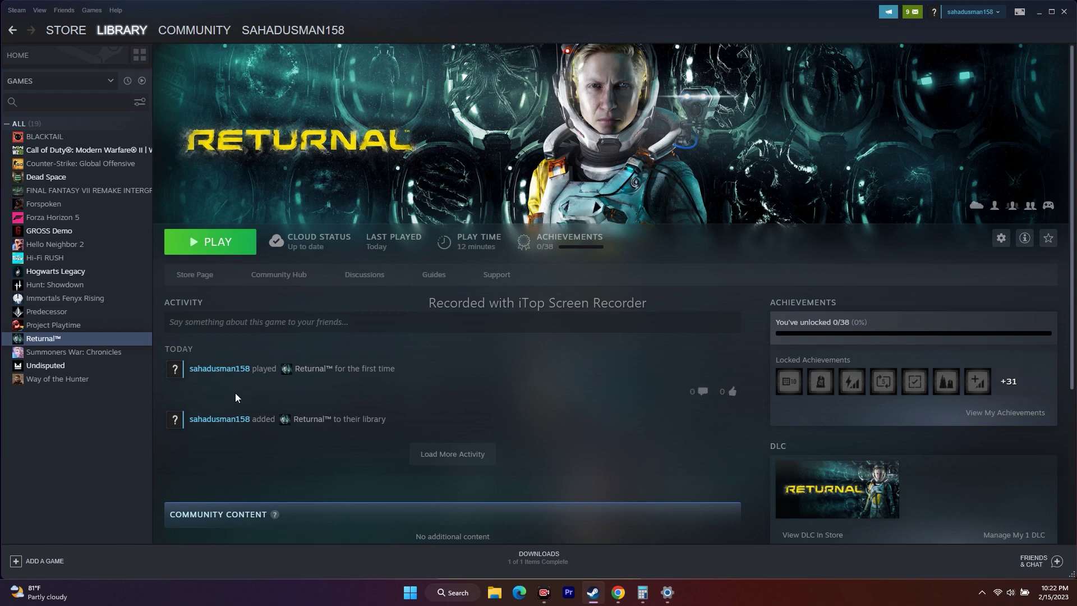
Look up the Uninstall option among Returnal's management commands and dismiss it without uninstalling
right_click(49, 341)
mouse_move(77, 394)
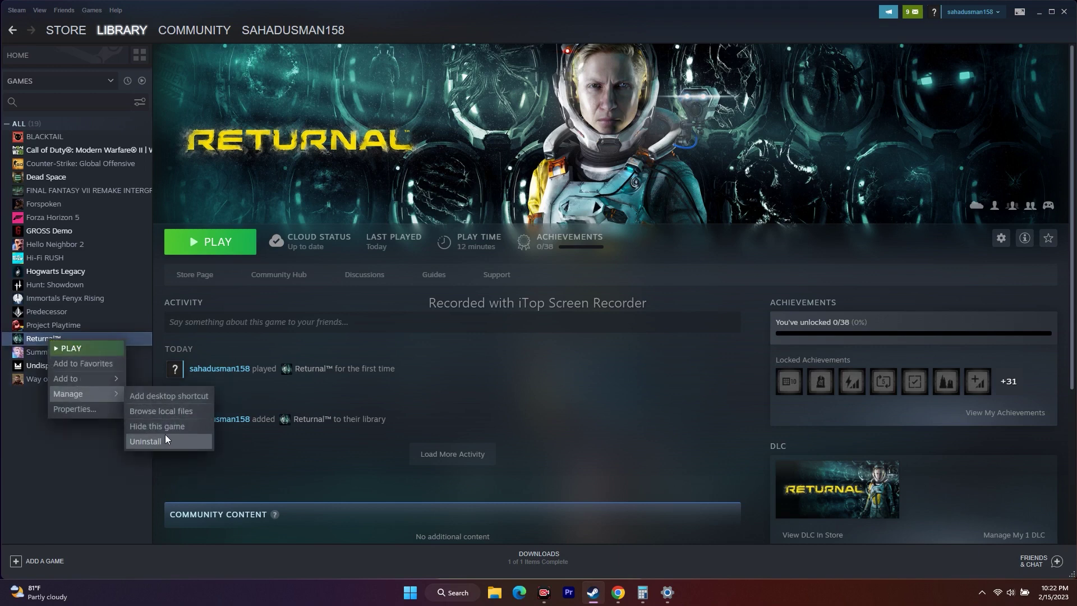
left_click(99, 461)
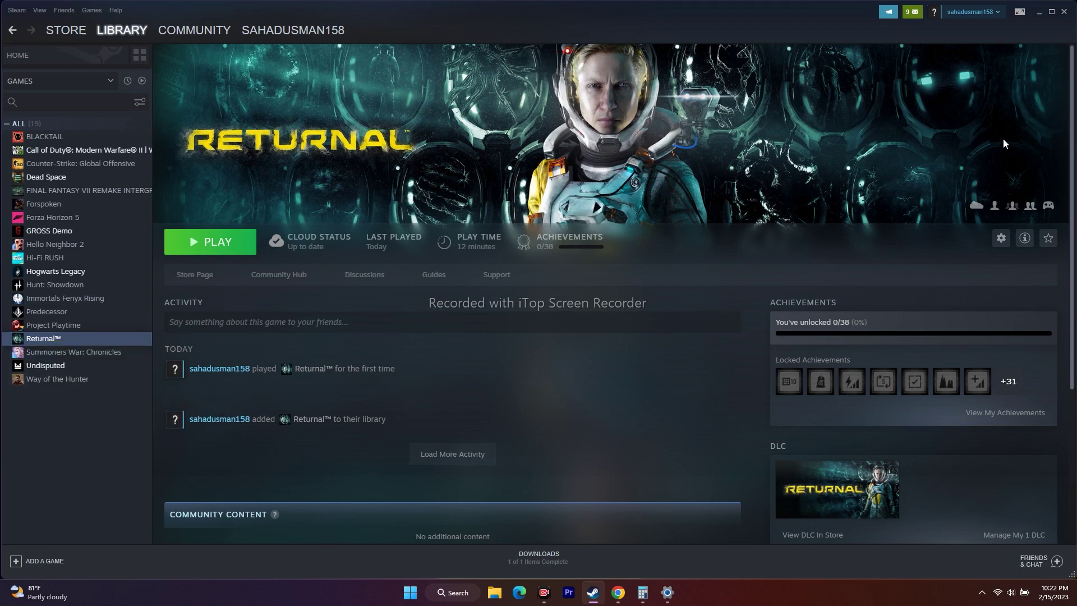
Check the available drives under This PC in File Explorer, and close the window to return to Steam
left_click(494, 593)
left_click(42, 357)
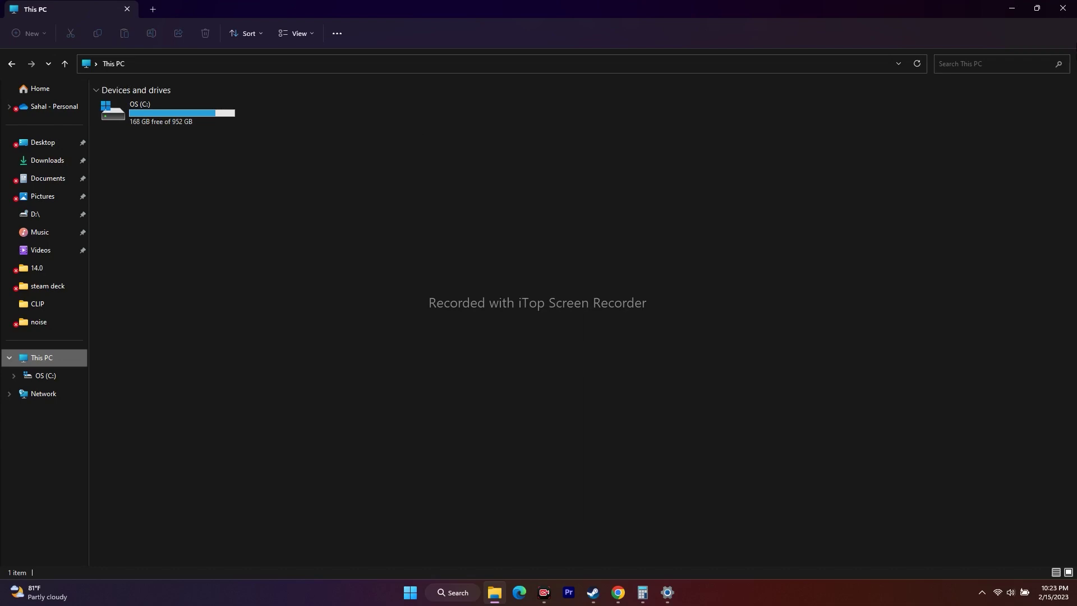
left_click(1071, 15)
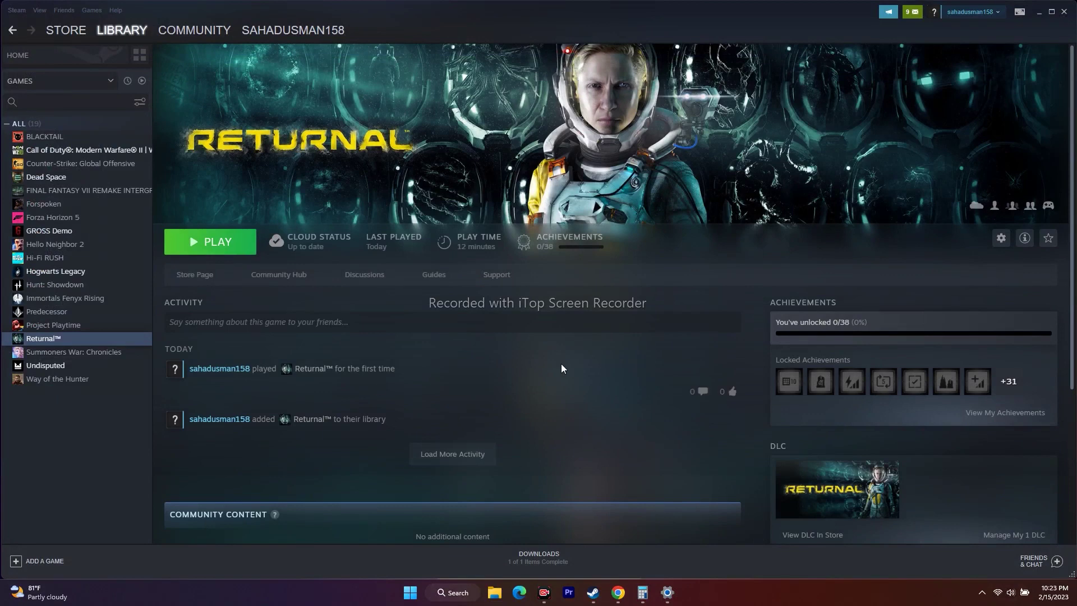